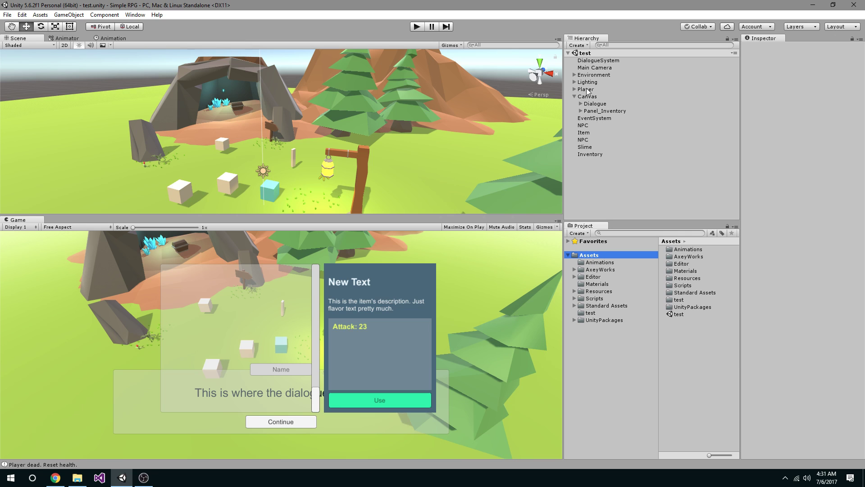
# Step: Add a UI Panel as a child of the Canvas
pyautogui.click(598, 97)
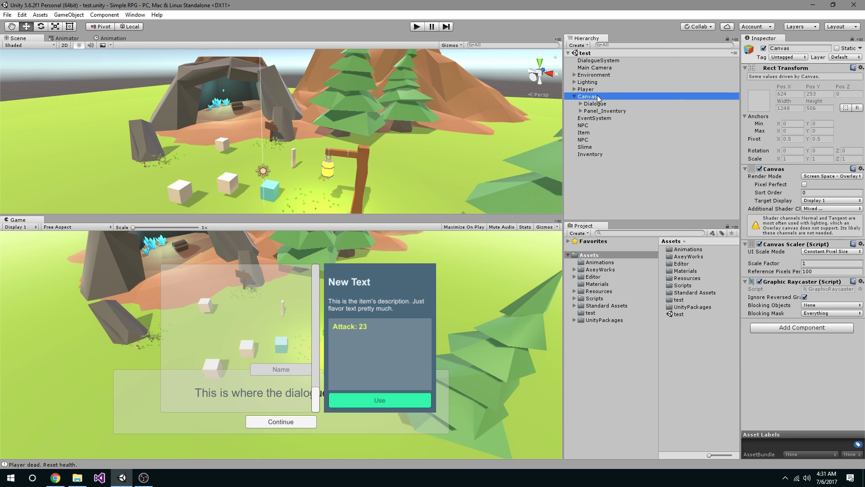
pyautogui.rightClick(599, 98)
pyautogui.moveTo(633, 230)
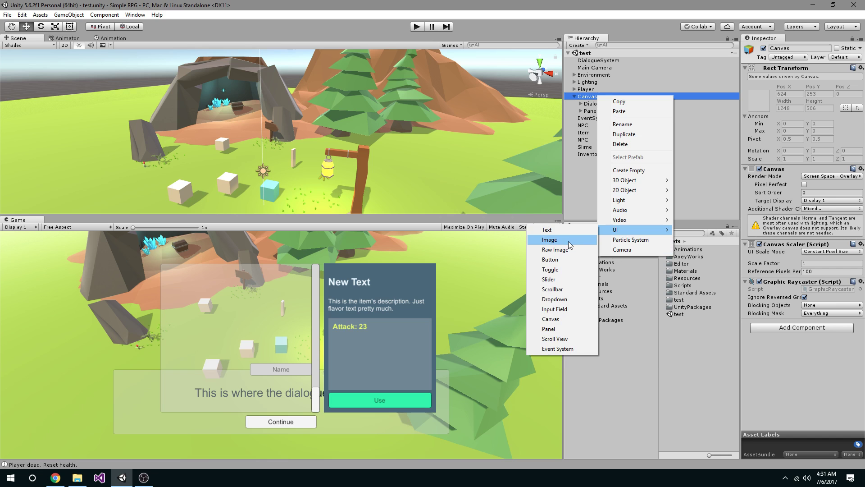
pyautogui.click(559, 331)
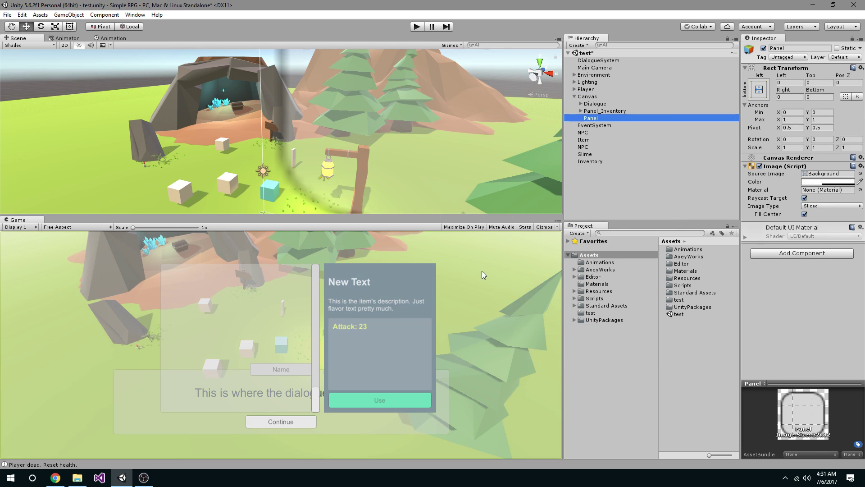
# Step: Switch the Scene view to 2D framed on the new panel and set the Game view's aspect ratio to 16:9
pyautogui.scroll(-4, 402, 118)
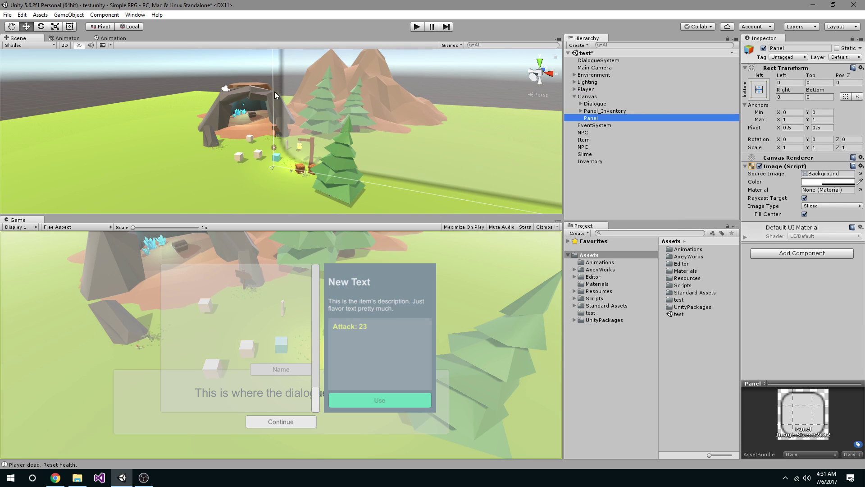
pyautogui.click(66, 45)
pyautogui.scroll(-3, 247, 162)
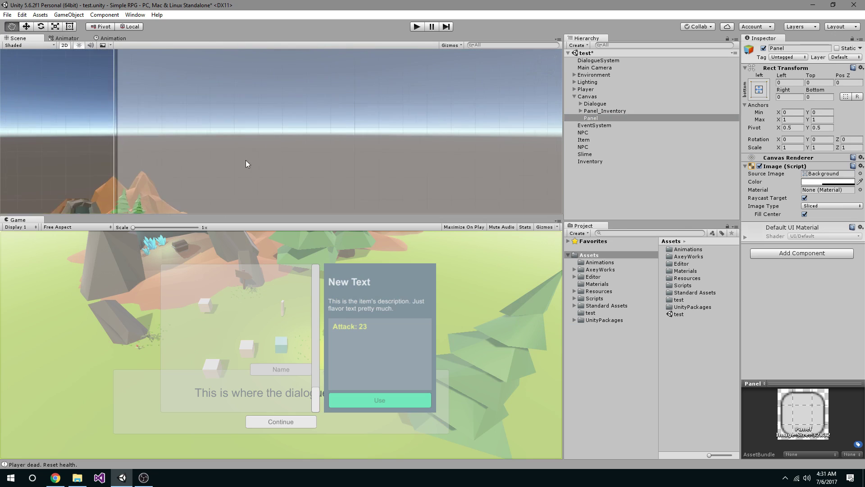
pyautogui.doubleClick(611, 118)
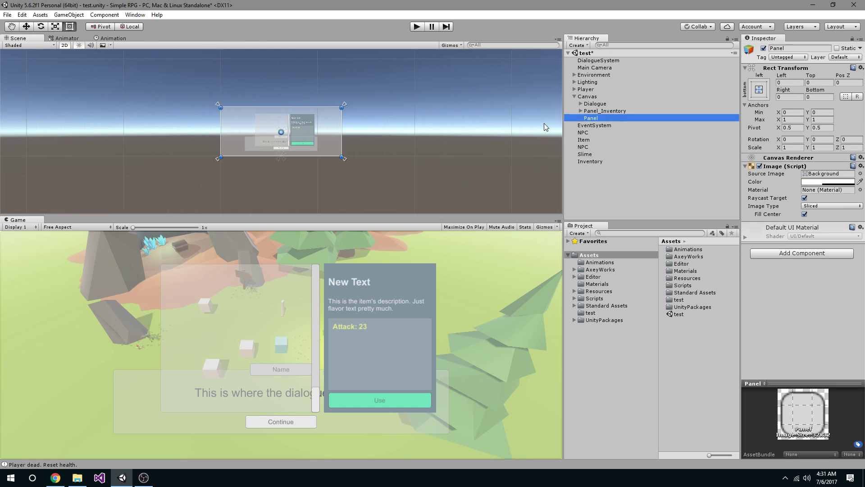
pyautogui.scroll(1, 405, 126)
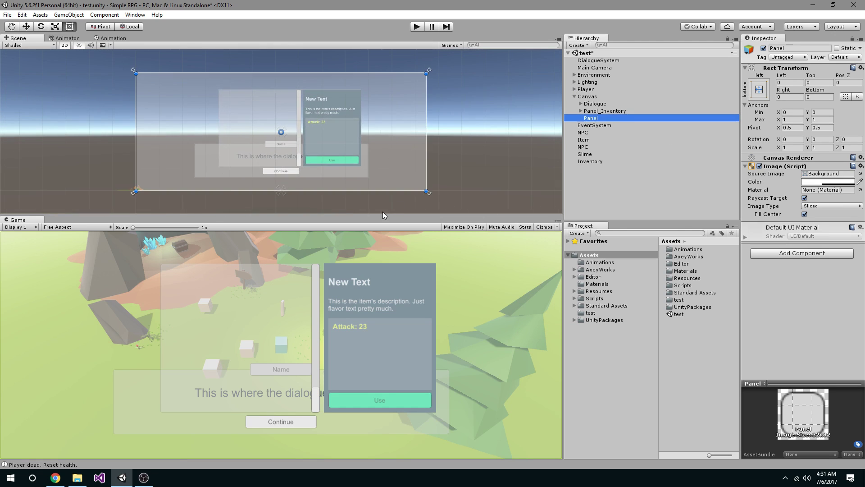
pyautogui.click(69, 228)
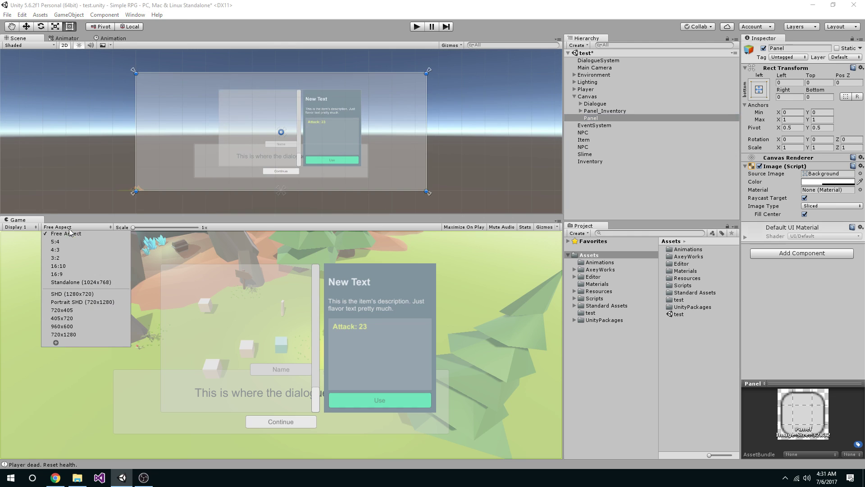
pyautogui.click(67, 274)
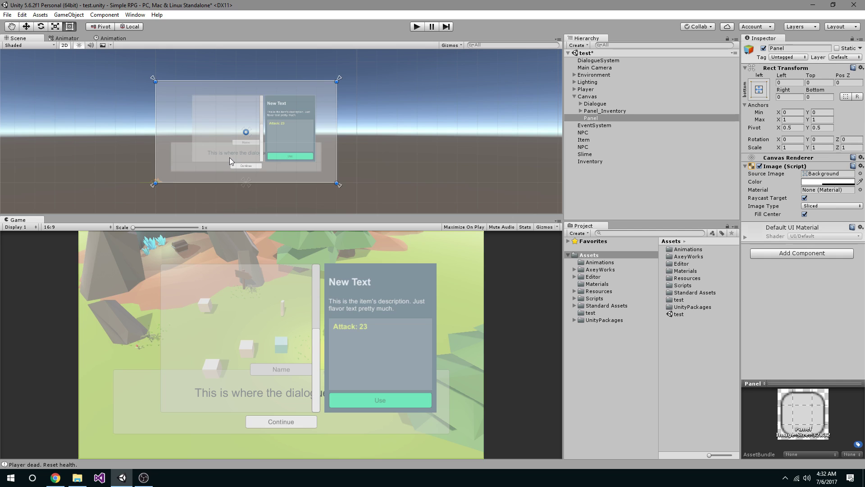
# Step: Rename the new panel under the Canvas as Panel_Character
pyautogui.click(604, 117)
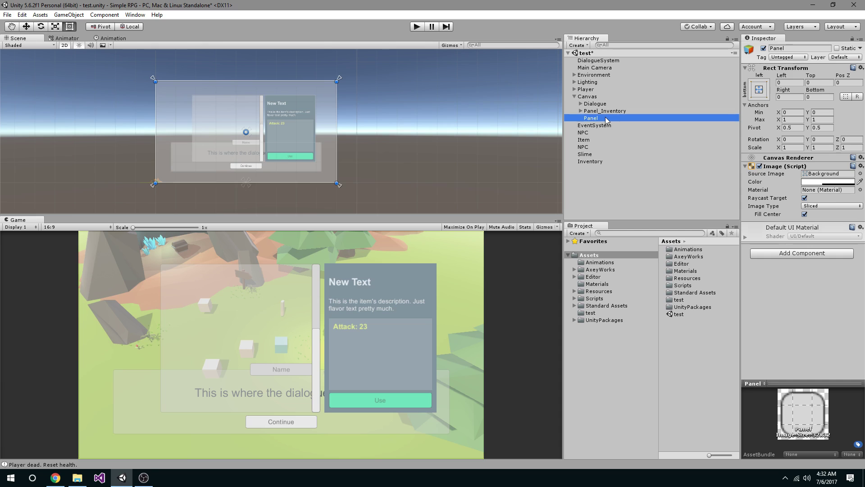
pyautogui.click(604, 117)
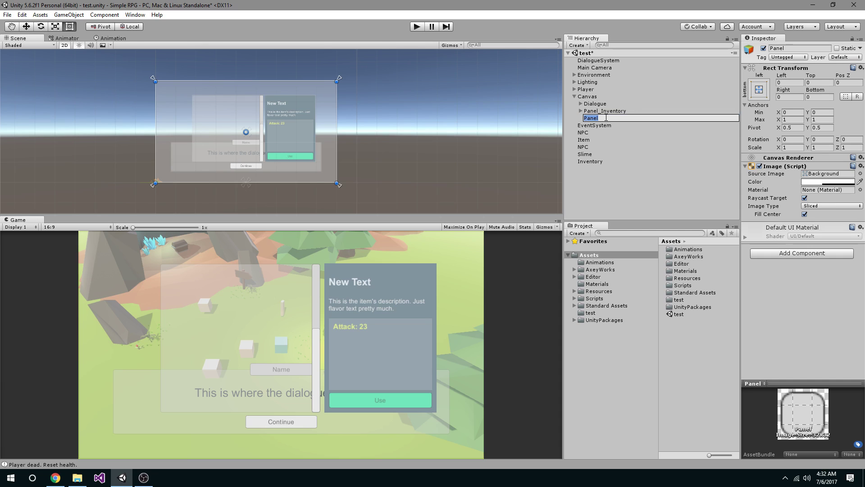
pyautogui.write('Characte')
pyautogui.press('BackSpace')
pyautogui.press('BackSpace')
pyautogui.press('BackSpace')
pyautogui.press('BackSpace')
pyautogui.press('BackSpace')
pyautogui.press('BackSpace')
pyautogui.press('BackSpace')
pyautogui.write('Panel_Character')
pyautogui.press('Return')
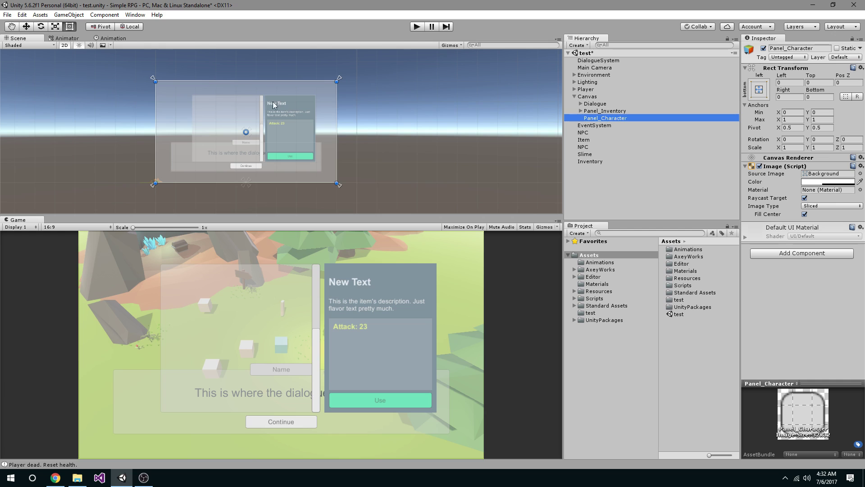
# Step: Shrink Panel_Character and place it near the canvas centre, with offsets of about Left 324, Top 75.5, Right 248 and Bottom 75.5
pyautogui.moveTo(337, 129); pyautogui.dragTo(222, 126)
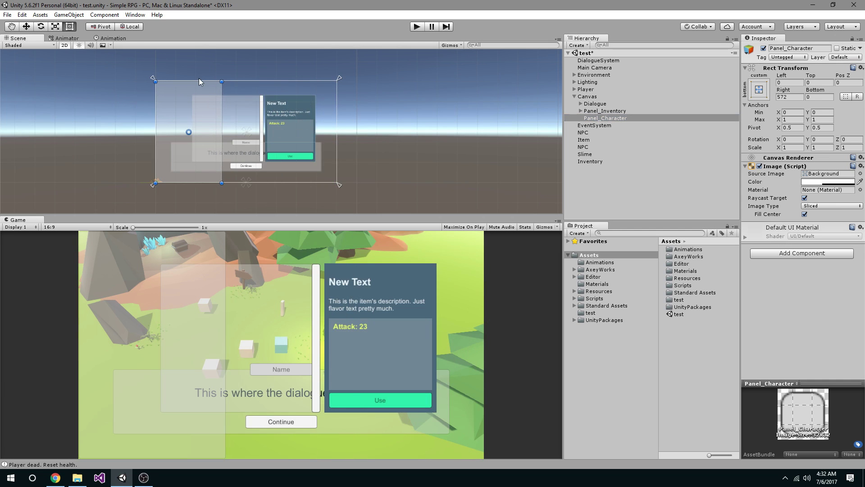
pyautogui.moveTo(201, 81); pyautogui.dragTo(230, 96)
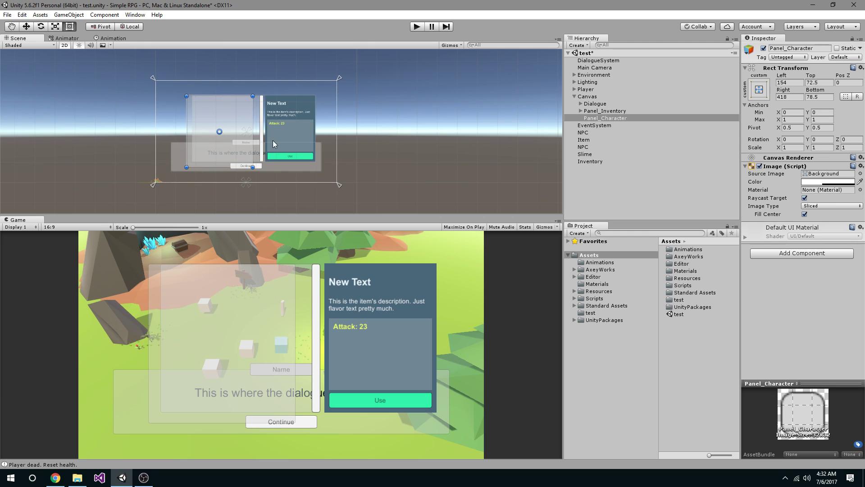
pyautogui.moveTo(232, 136); pyautogui.dragTo(267, 135)
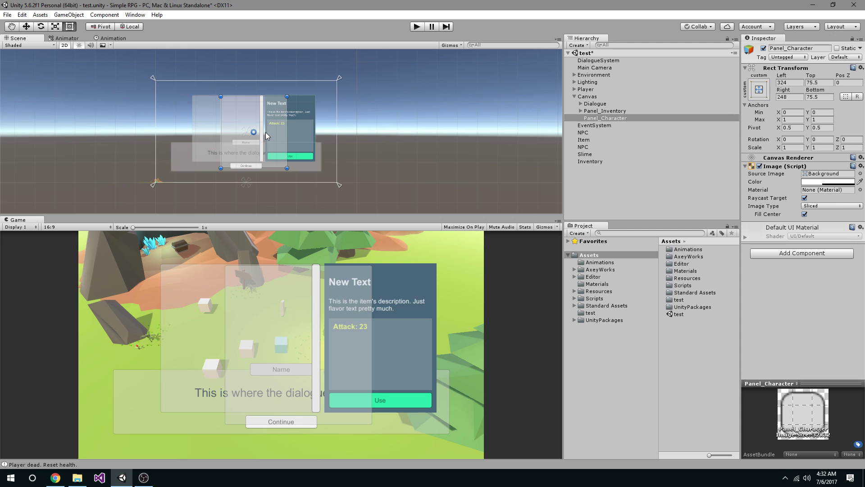
# Step: Deactivate the Panel_Inventory and Dialogue objects under the Canvas
pyautogui.click(598, 112)
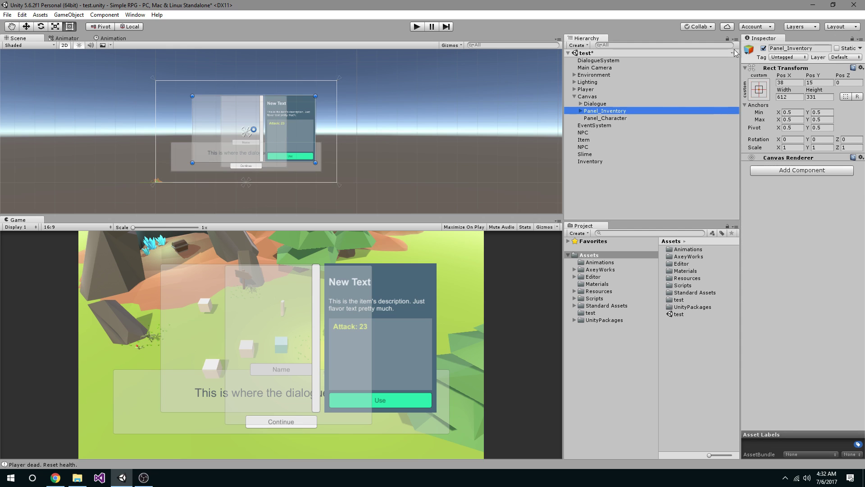
pyautogui.click(763, 48)
pyautogui.click(606, 104)
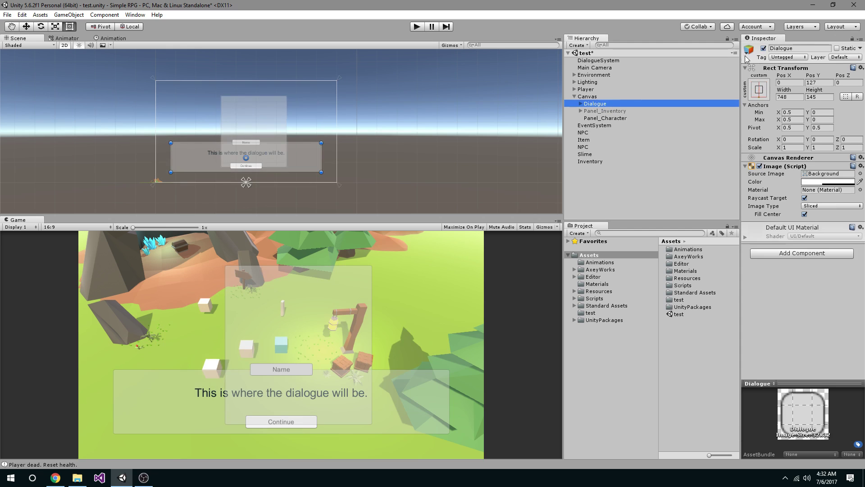
pyautogui.click(763, 48)
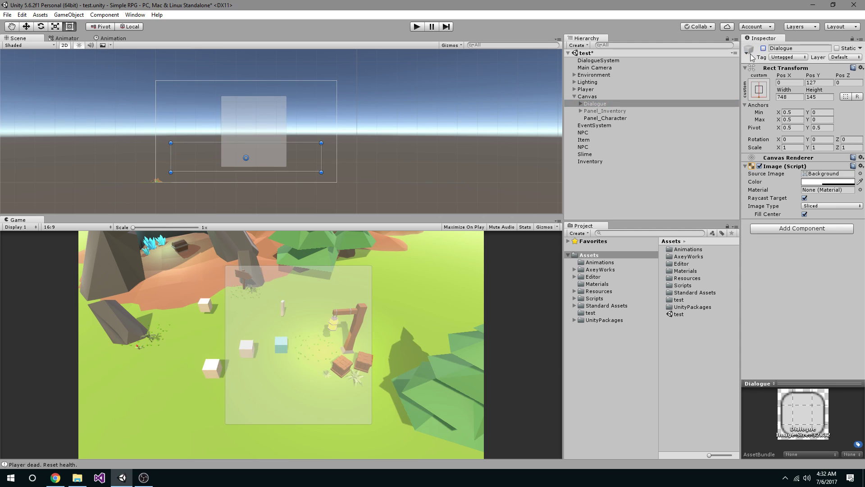
# Step: Reactivate Panel_Inventory and copy the hex colour 4B697AFF from its Inventory_Details image
pyautogui.click(614, 111)
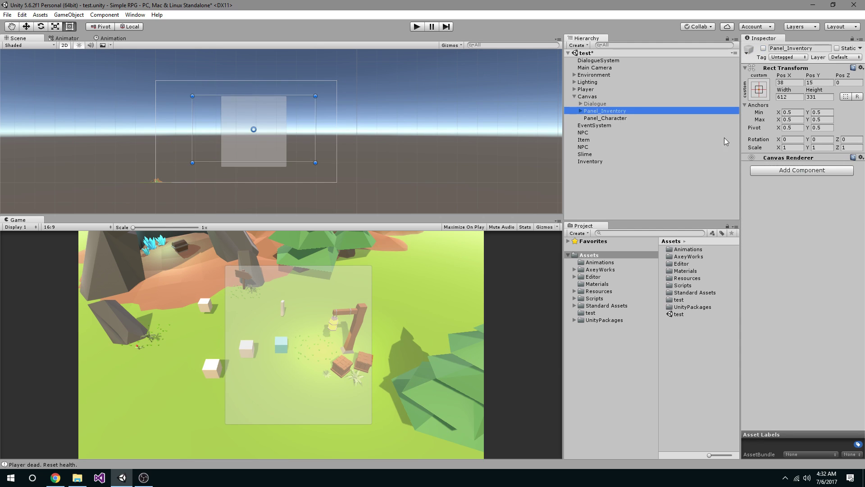
pyautogui.click(581, 110)
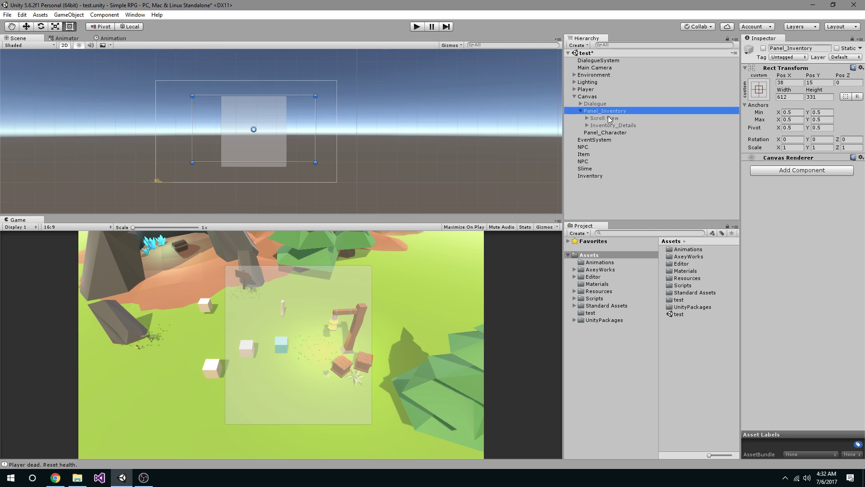
pyautogui.click(763, 49)
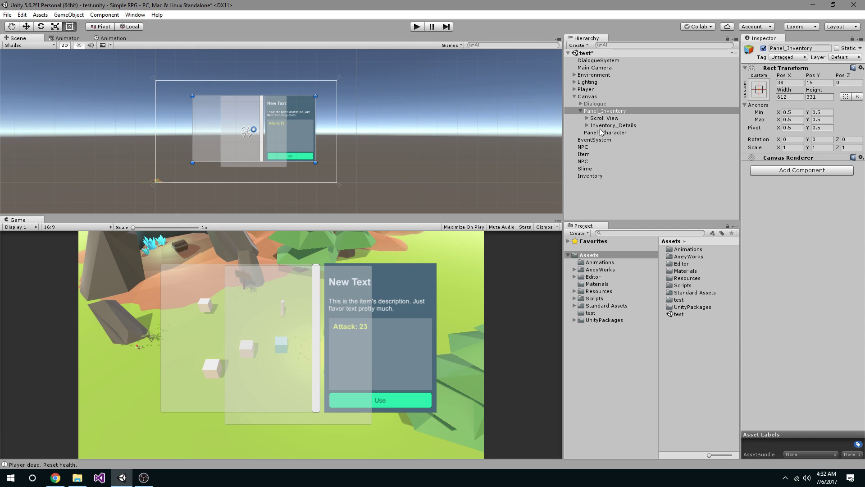
pyautogui.click(603, 127)
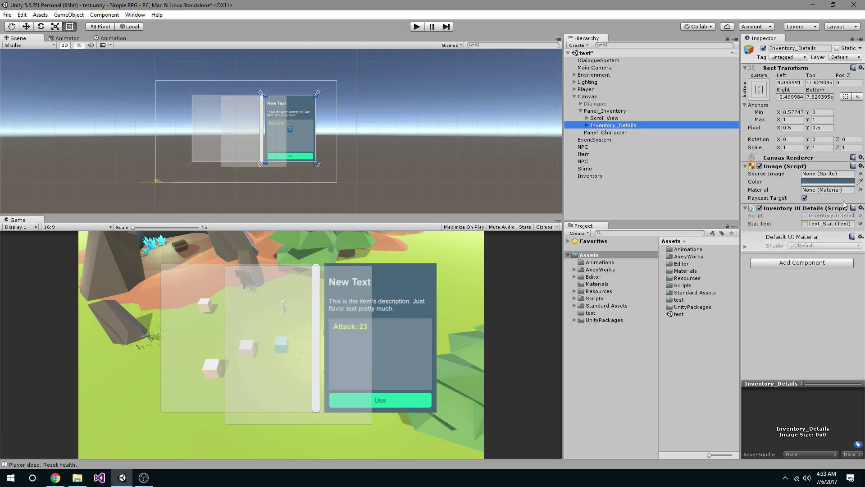
pyautogui.click(827, 182)
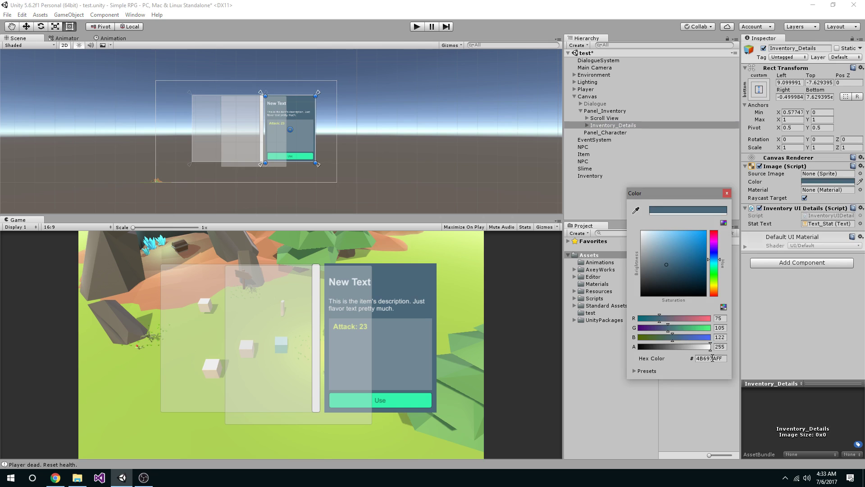
pyautogui.click(703, 359)
pyautogui.hotkey('ctrl', 'c')
pyautogui.click(726, 193)
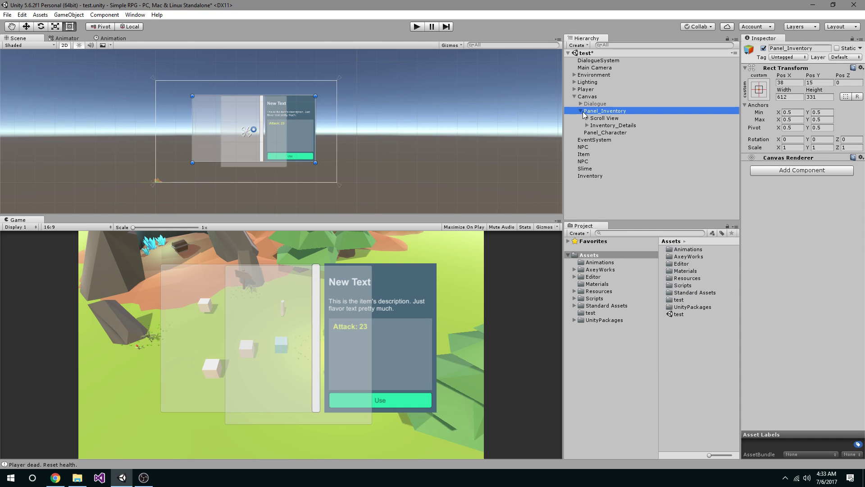
# Step: Deactivate Panel_Inventory and apply the copied hex colour 4B697AFF to Panel_Character's image
pyautogui.click(580, 111)
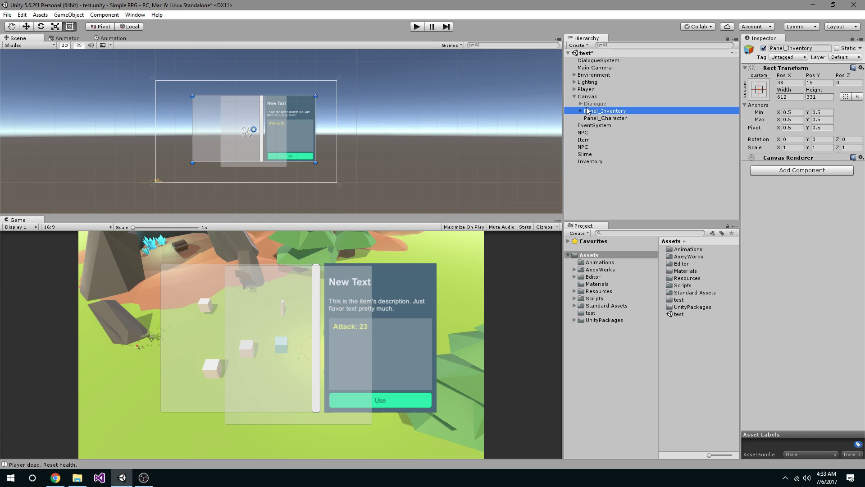
pyautogui.click(764, 48)
pyautogui.click(631, 117)
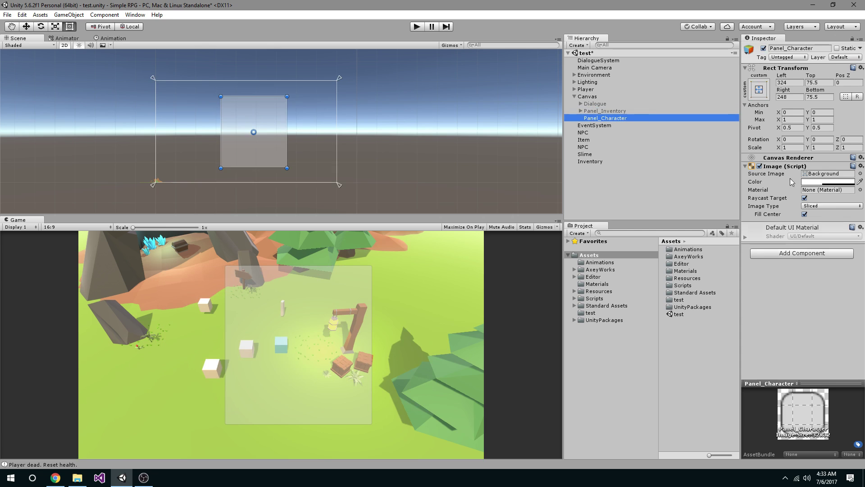
pyautogui.click(827, 182)
pyautogui.hotkey('ctrl', 'v')
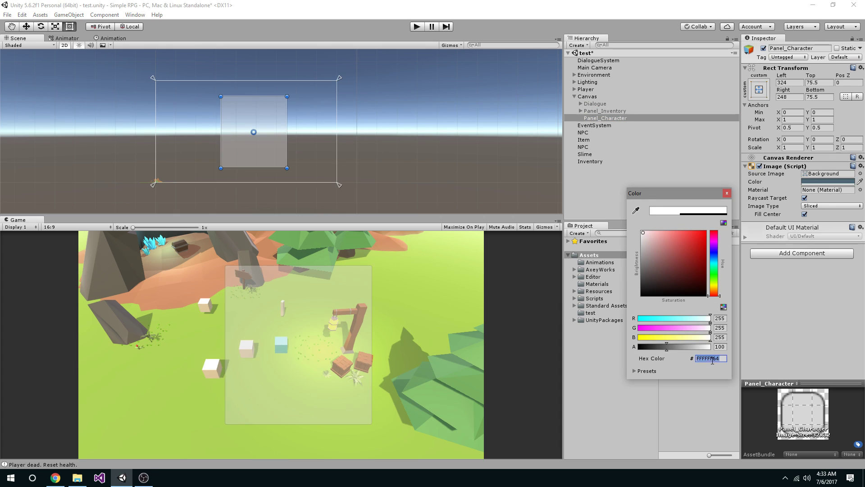
pyautogui.click(727, 194)
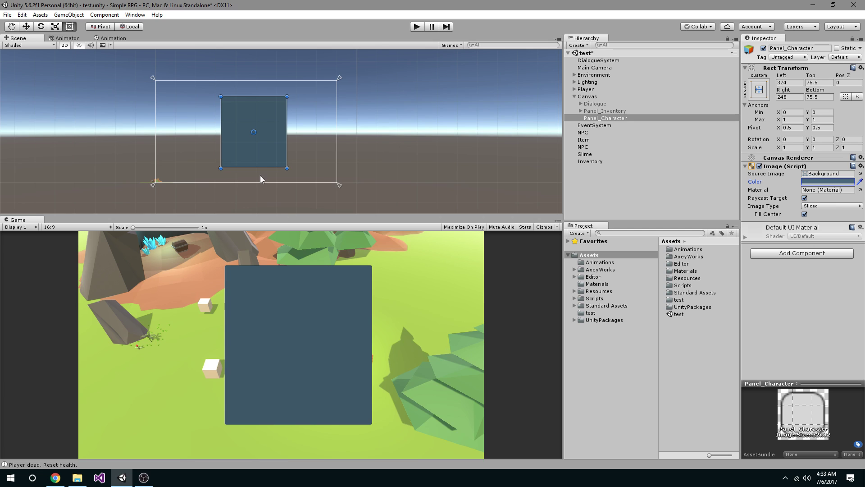
# Step: Make Panel_Character taller and narrower and centre it horizontally, with offsets of about Left 304, Right 304, Top 42.5 and Bottom 54.5
pyautogui.moveTo(264, 169)
pyautogui.mouseDown()
pyautogui.moveTo(263, 179)
pyautogui.moveTo(264, 161)
pyautogui.mouseUp()
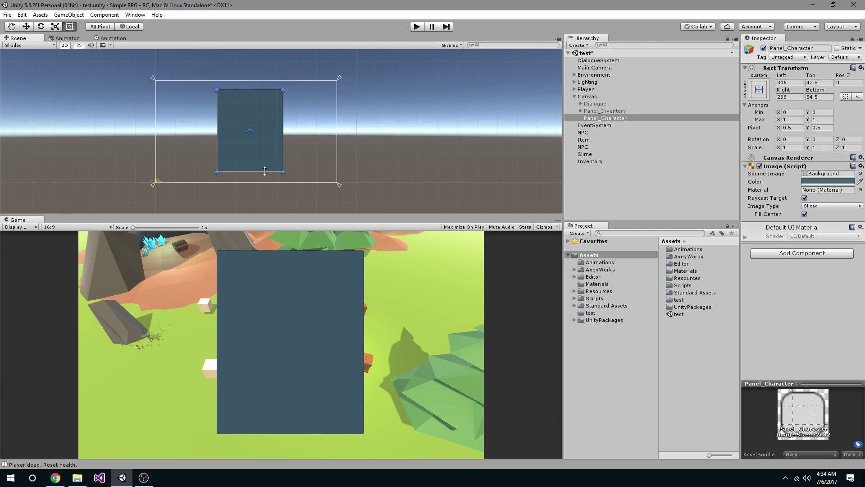
pyautogui.moveTo(280, 161); pyautogui.dragTo(273, 160)
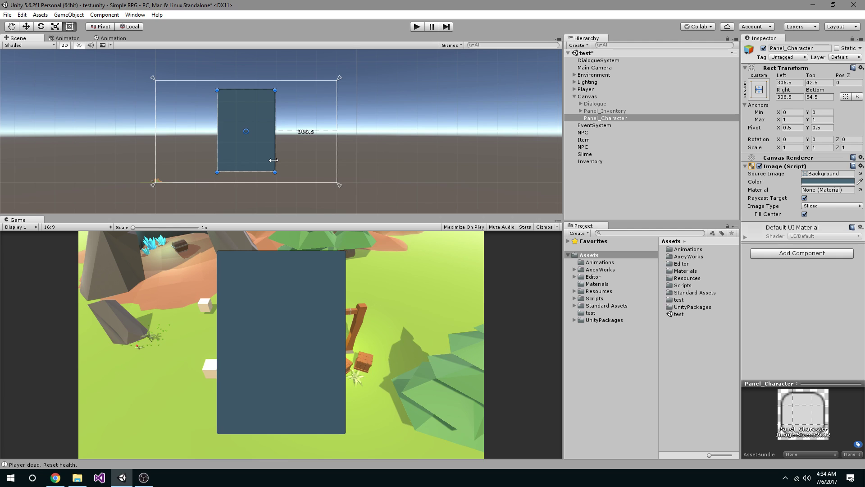
pyautogui.moveTo(272, 160); pyautogui.dragTo(272, 160)
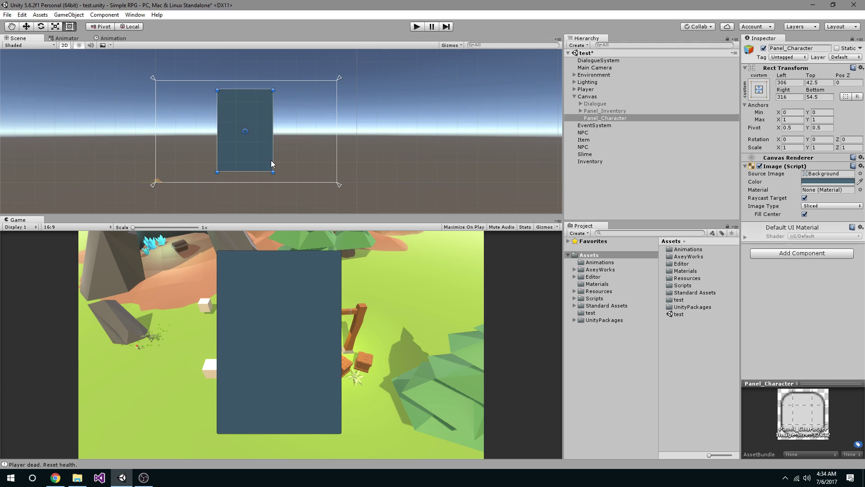
pyautogui.moveTo(271, 160); pyautogui.dragTo(275, 160)
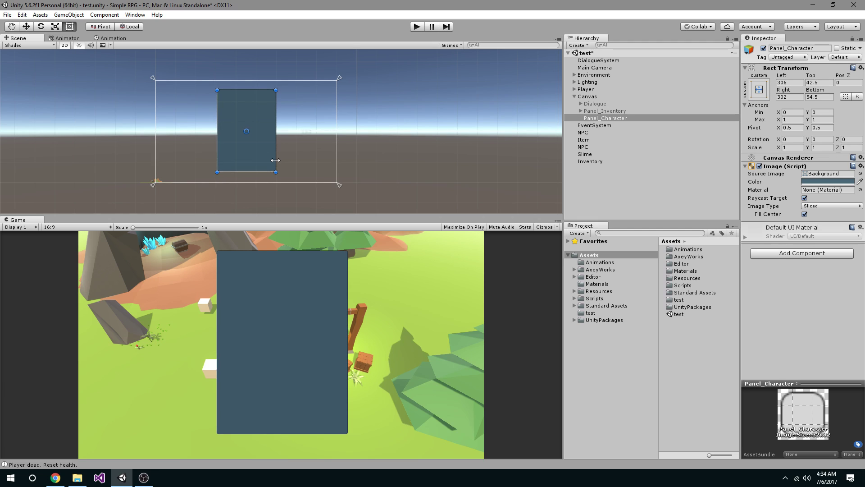
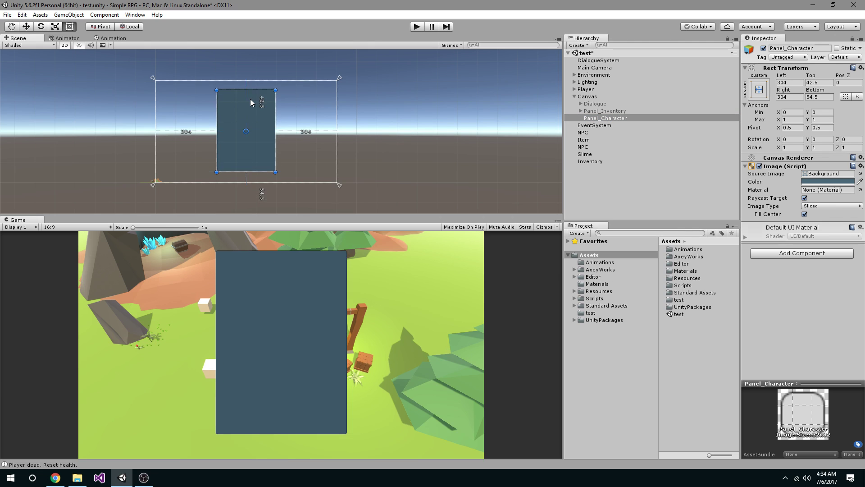
# Step: Create an empty GameObject as a child of Panel_Character
pyautogui.rightClick(613, 118)
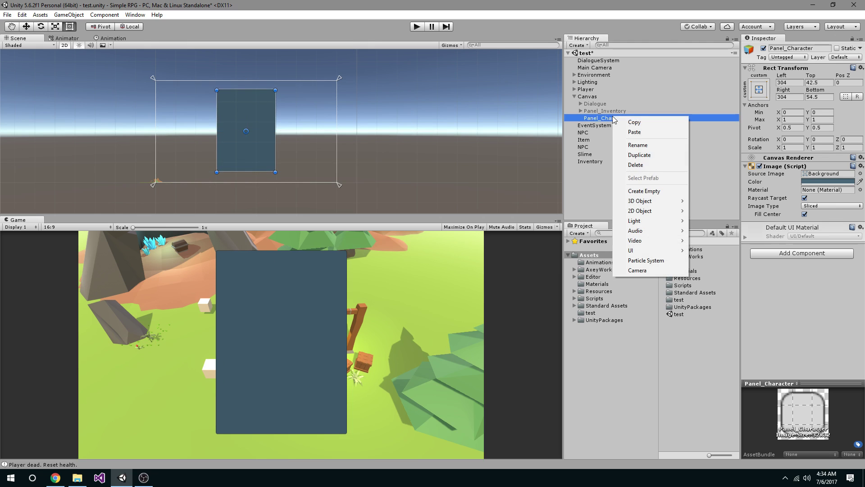
pyautogui.click(642, 191)
pyautogui.scroll(2, 282, 132)
pyautogui.moveTo(294, 126); pyautogui.dragTo(381, 146, button='middle')
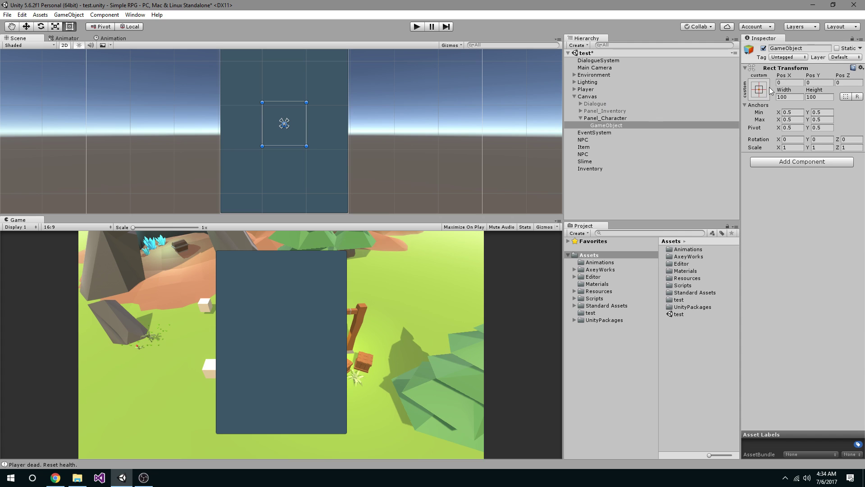
# Step: Move the empty GameObject to the upper-left corner of Panel_Character, at about X -96, Y 154.5
pyautogui.scroll(-1, 284, 124)
pyautogui.moveTo(281, 108); pyautogui.dragTo(288, 156, button='middle')
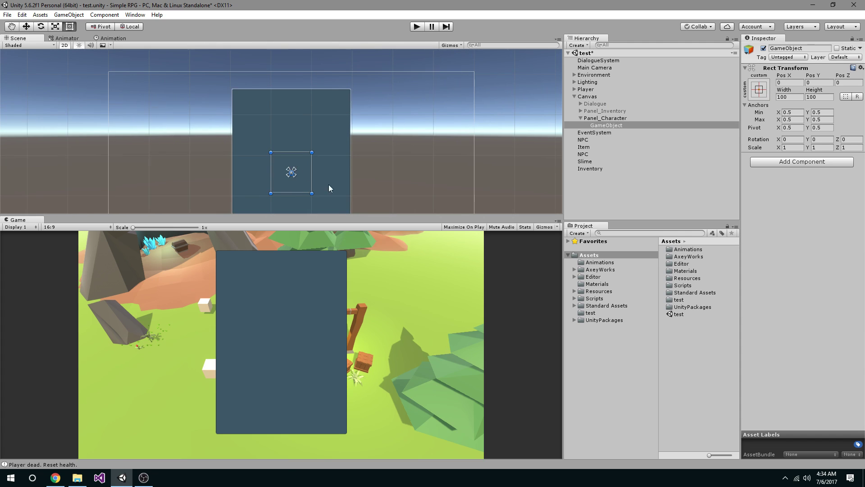
pyautogui.moveTo(305, 162); pyautogui.dragTo(266, 94)
pyautogui.scroll(1, 213, 156)
pyautogui.scroll(2, 210, 153)
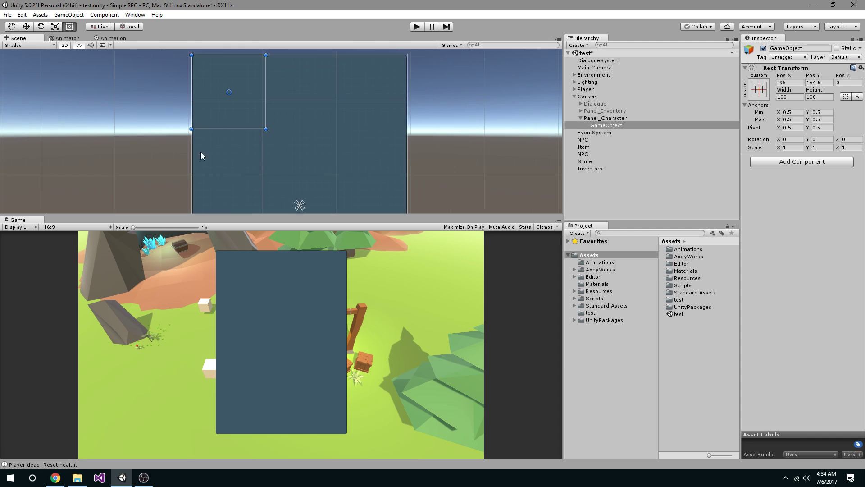
pyautogui.moveTo(207, 150); pyautogui.dragTo(263, 167, button='middle')
pyautogui.scroll(2, 275, 166)
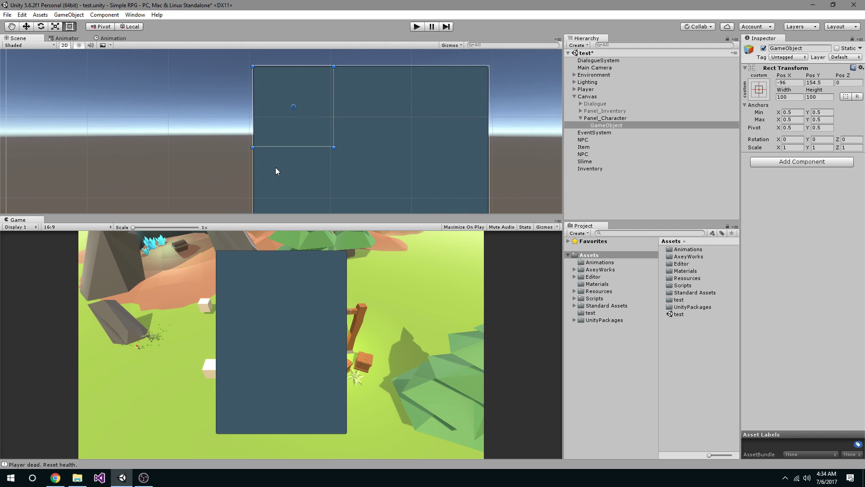
pyautogui.scroll(-3, 274, 166)
# Step: Enlarge the Game view slightly and set Panel_Character's anchor preset to middle center
pyautogui.click(412, 155)
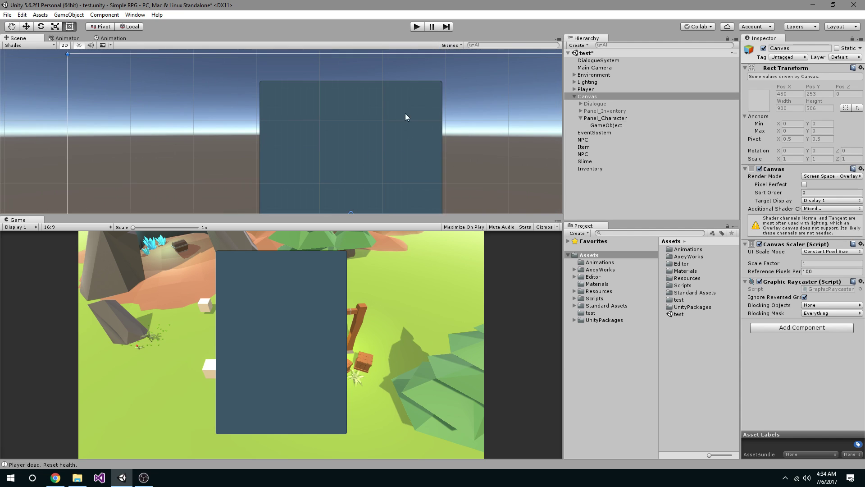
pyautogui.click(401, 137)
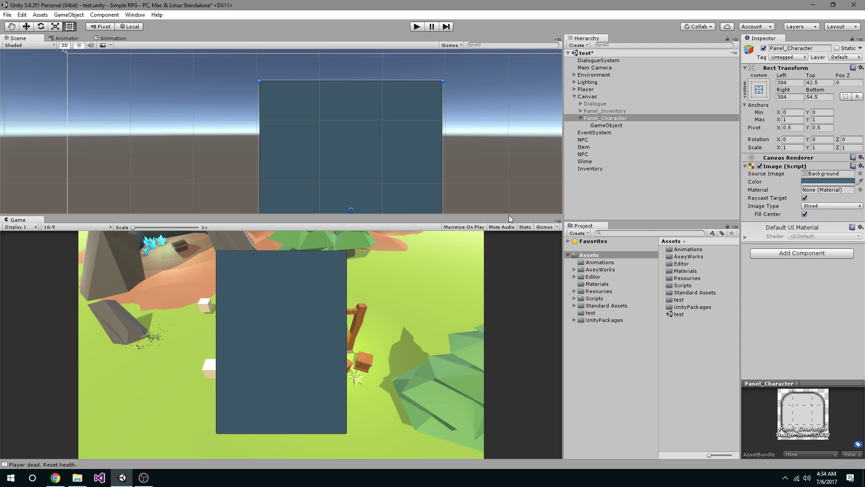
pyautogui.moveTo(508, 215); pyautogui.dragTo(450, 202)
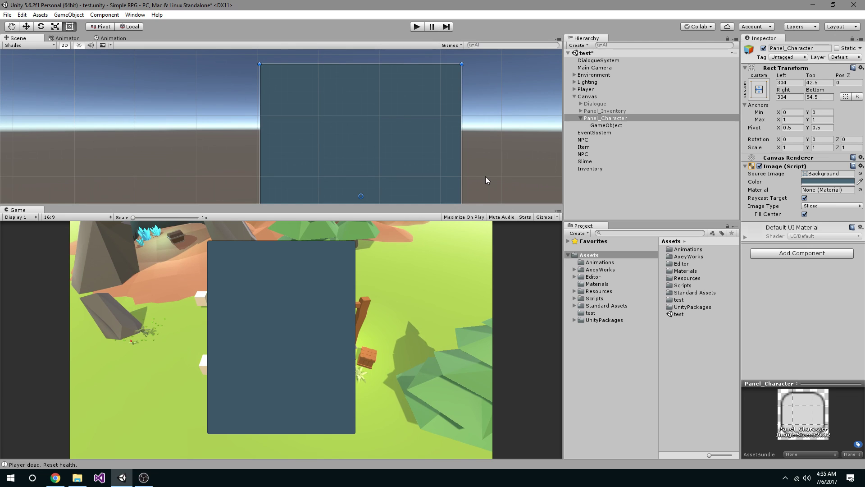
pyautogui.click(767, 88)
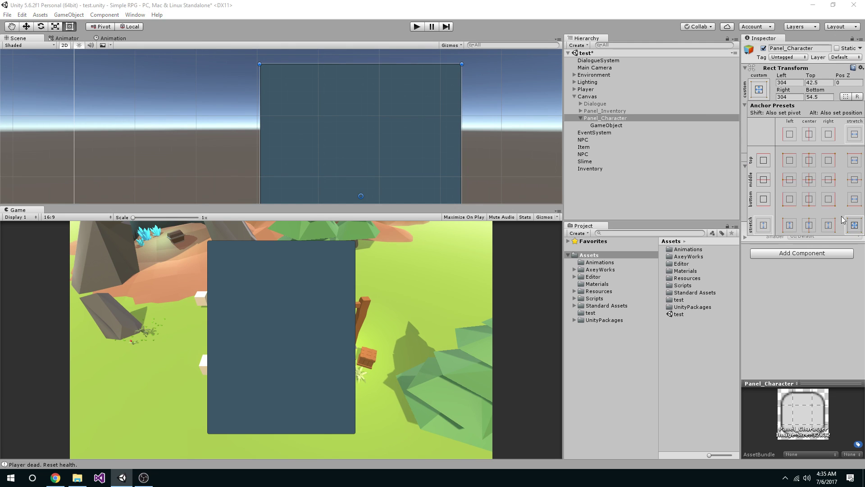
pyautogui.click(809, 180)
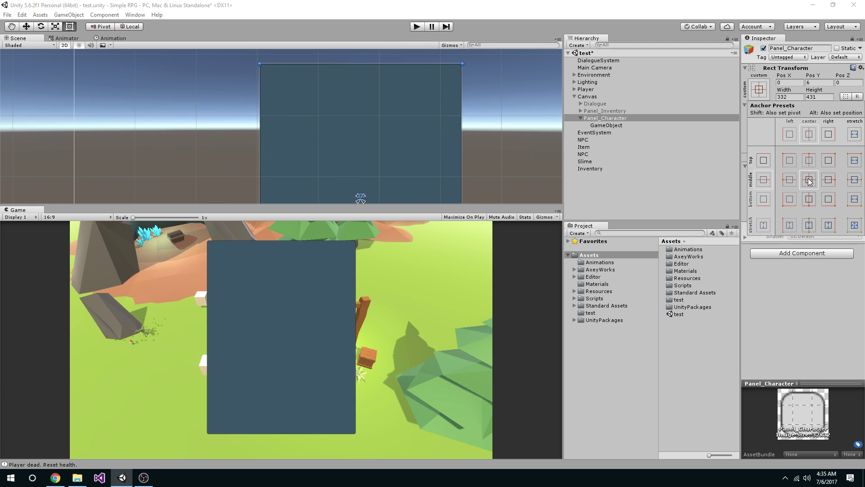
pyautogui.click(813, 264)
# Step: Move Panel_Character to the centre of the Canvas, at X 0, Y 0
pyautogui.scroll(-2, 372, 167)
pyautogui.scroll(-1, 372, 163)
pyautogui.moveTo(367, 150); pyautogui.dragTo(368, 155)
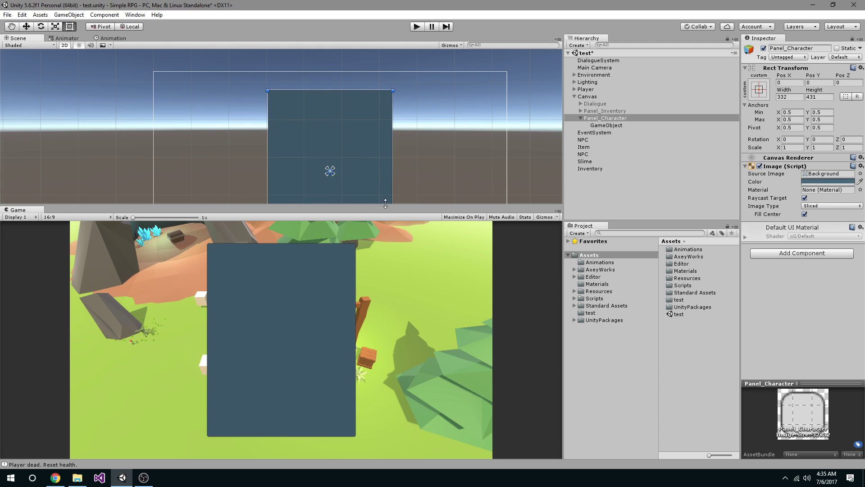
# Step: Set Panel_Character's width to 300 and its height to 425
pyautogui.scroll(-3, 352, 158)
pyautogui.moveTo(342, 160); pyautogui.dragTo(347, 106, button='middle')
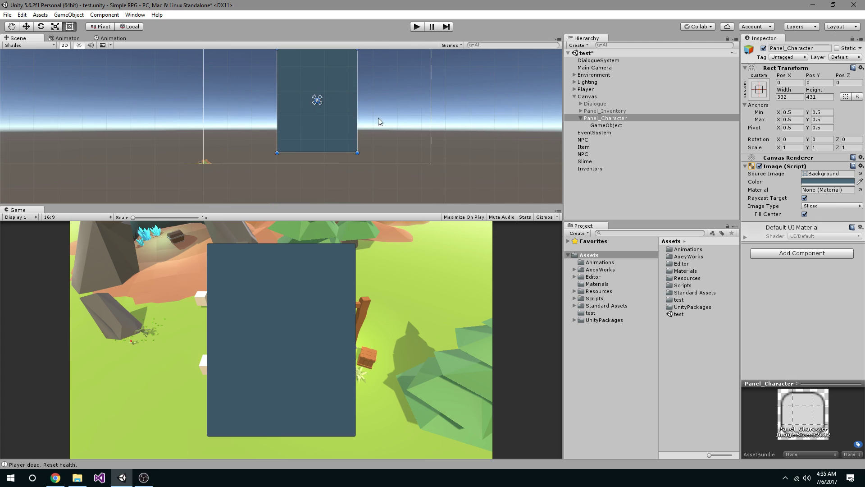
pyautogui.scroll(2, 334, 151)
pyautogui.moveTo(400, 131); pyautogui.dragTo(360, 149, button='middle')
pyautogui.keyDown('alt'); pyautogui.moveTo(365, 146); pyautogui.dragTo(348, 145); pyautogui.keyUp('alt')
pyautogui.doubleClick(782, 97)
pyautogui.write('3')
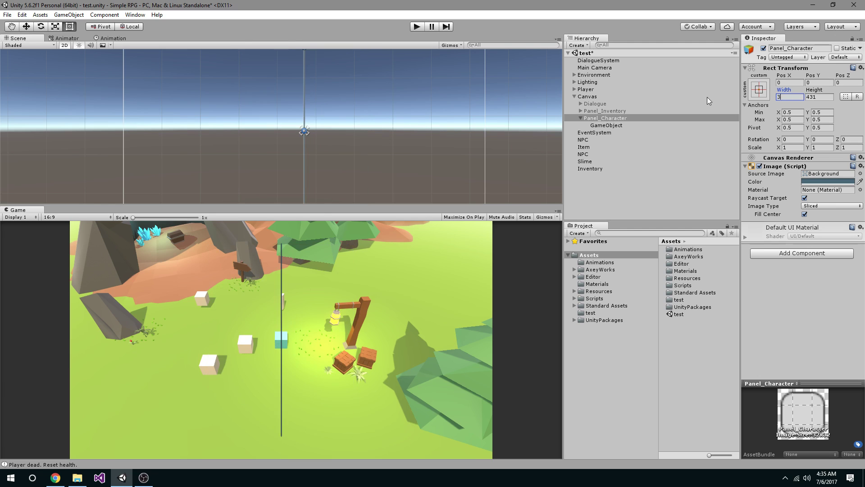
pyautogui.write('00')
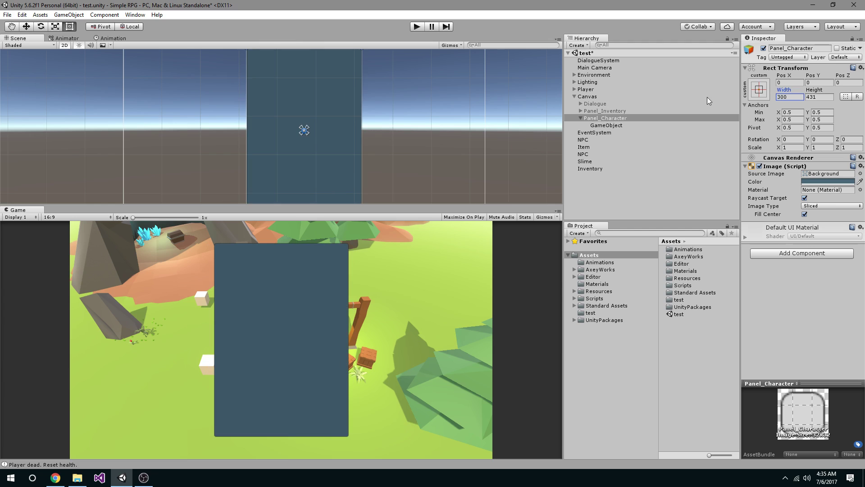
pyautogui.click(818, 98)
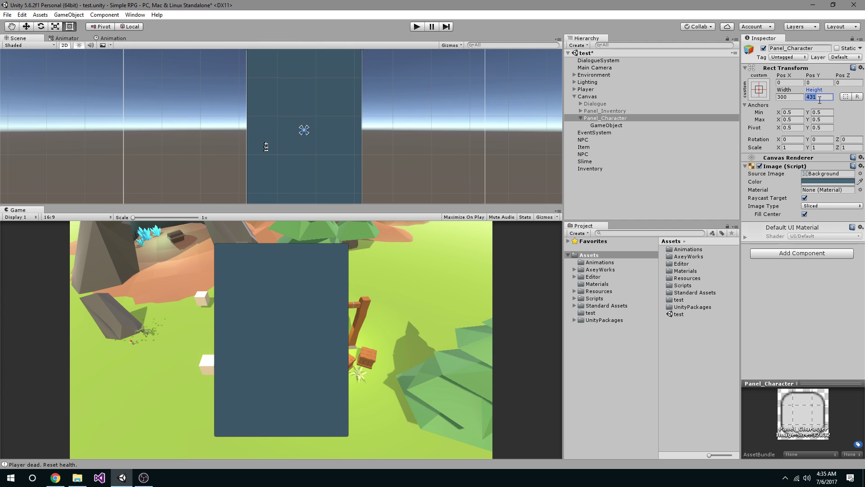
pyautogui.write('4')
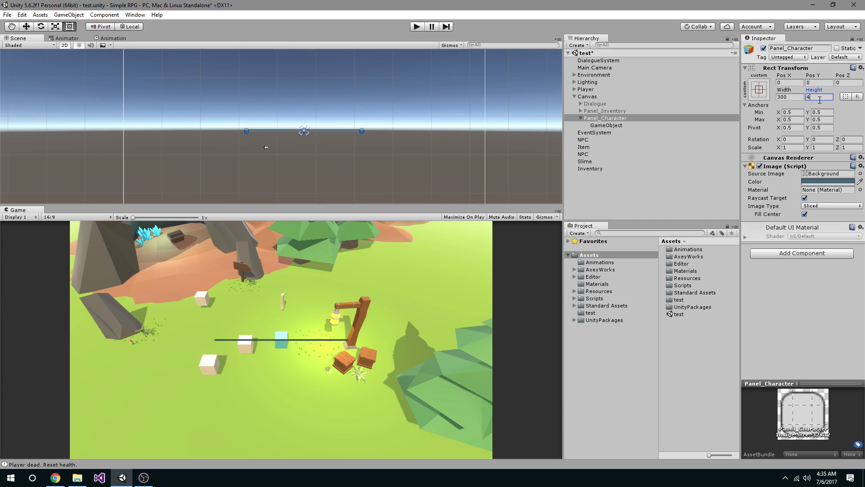
pyautogui.write('25')
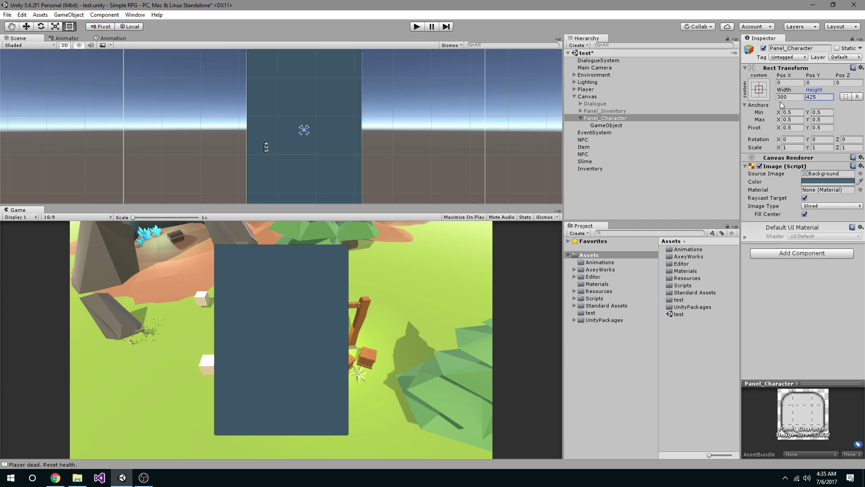
# Step: Set the width and height of the child GameObject under Panel_Character to 150 each
pyautogui.click(625, 126)
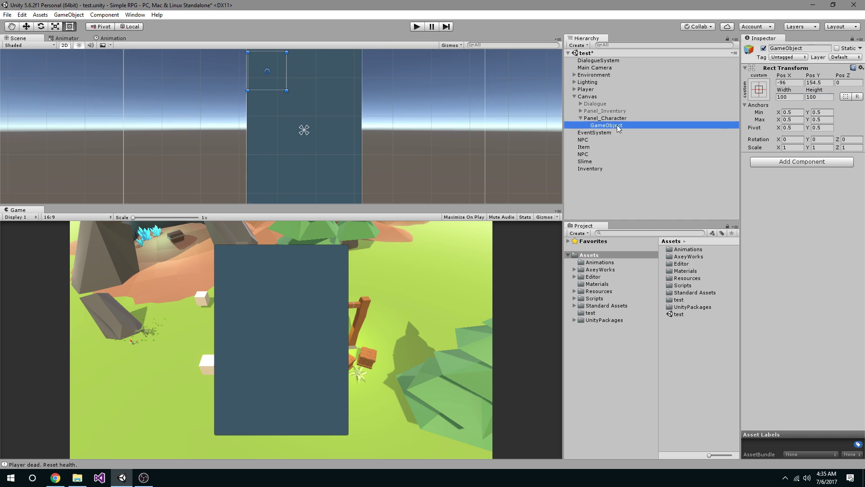
pyautogui.scroll(-1, 343, 103)
pyautogui.click(303, 100)
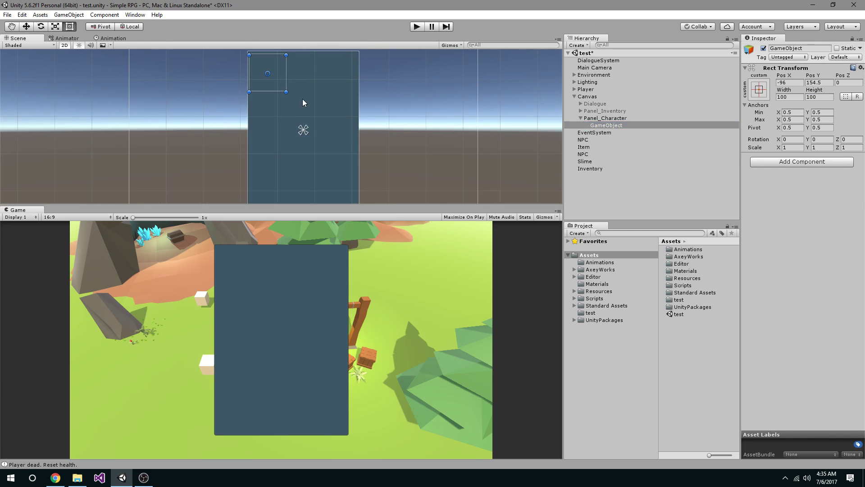
pyautogui.click(618, 127)
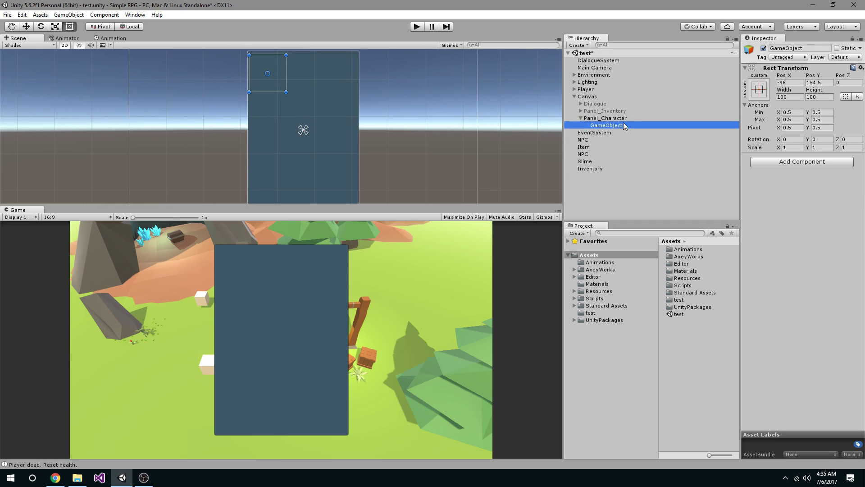
pyautogui.click(789, 97)
pyautogui.write('150')
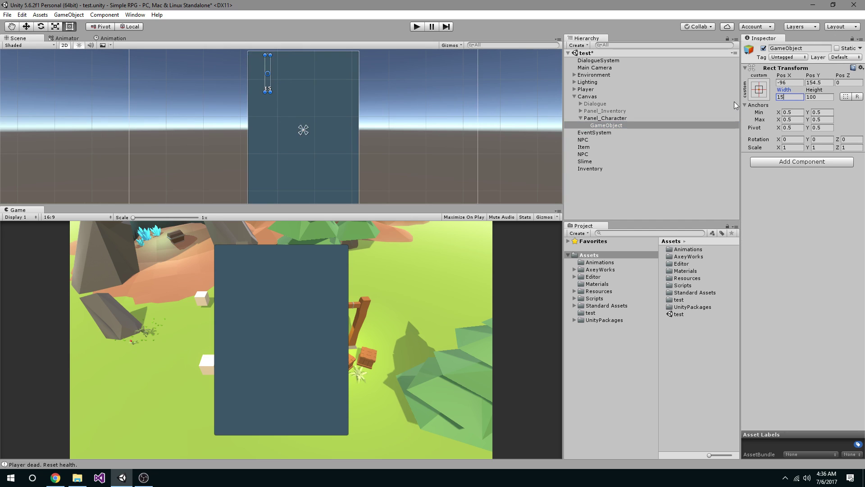
pyautogui.click(822, 97)
pyautogui.write('150')
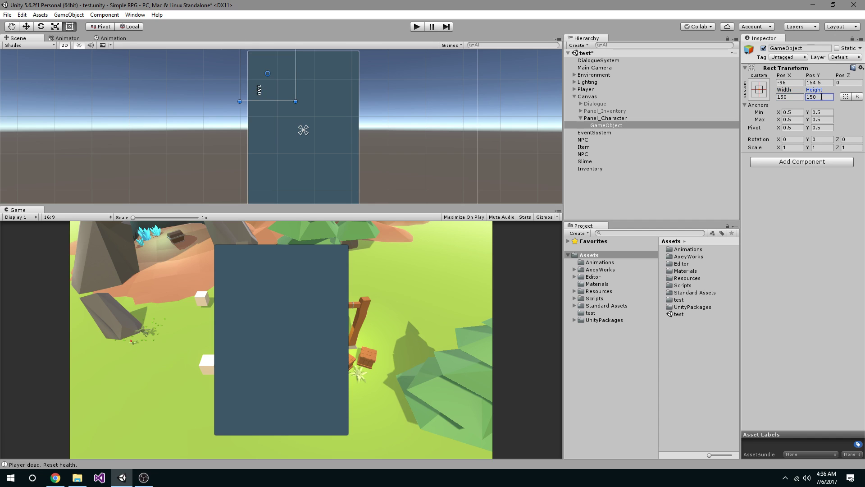
# Step: Snap the 150 by 150 GameObject into the panel's upper-left corner, at X -75, Y 137.5
pyautogui.moveTo(312, 59); pyautogui.dragTo(255, 104, button='middle')
pyautogui.moveTo(232, 119); pyautogui.dragTo(236, 125)
pyautogui.scroll(-2, 251, 150)
pyautogui.moveTo(251, 151); pyautogui.dragTo(282, 96, button='middle')
pyautogui.scroll(-1, 282, 96)
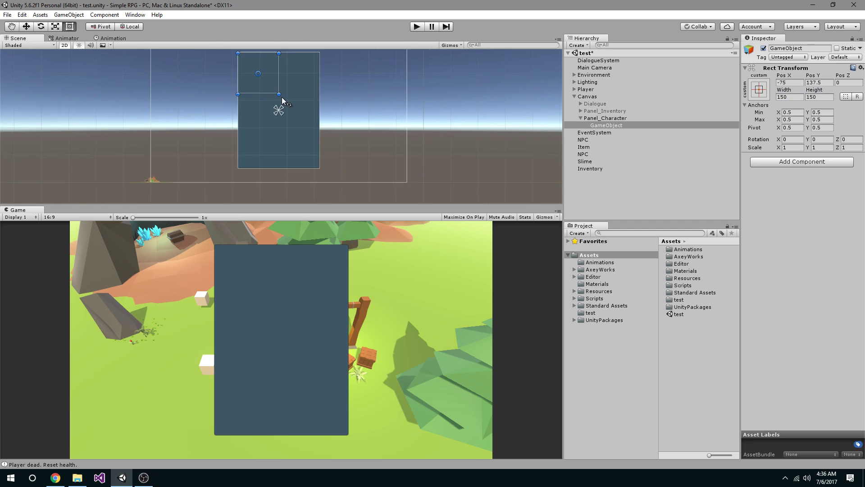
# Step: Reduce Panel_Character's width to 250
pyautogui.scroll(3, 282, 97)
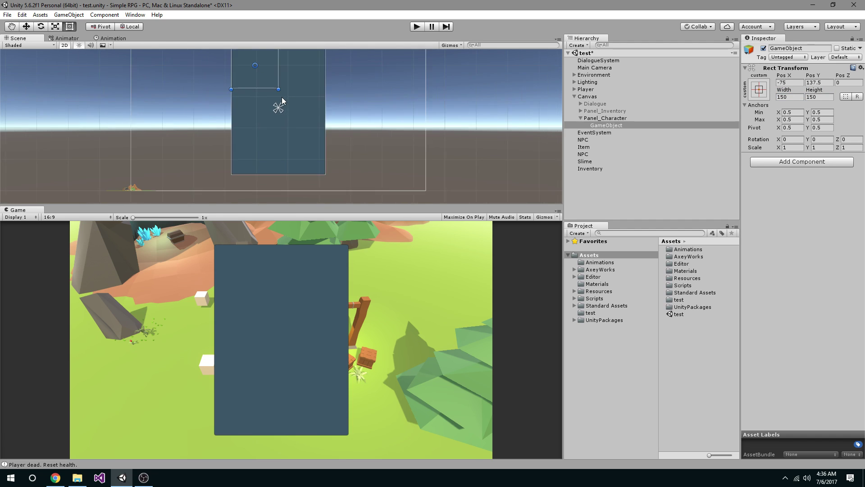
pyautogui.moveTo(328, 77); pyautogui.dragTo(304, 118, button='middle')
pyautogui.scroll(-1, 325, 115)
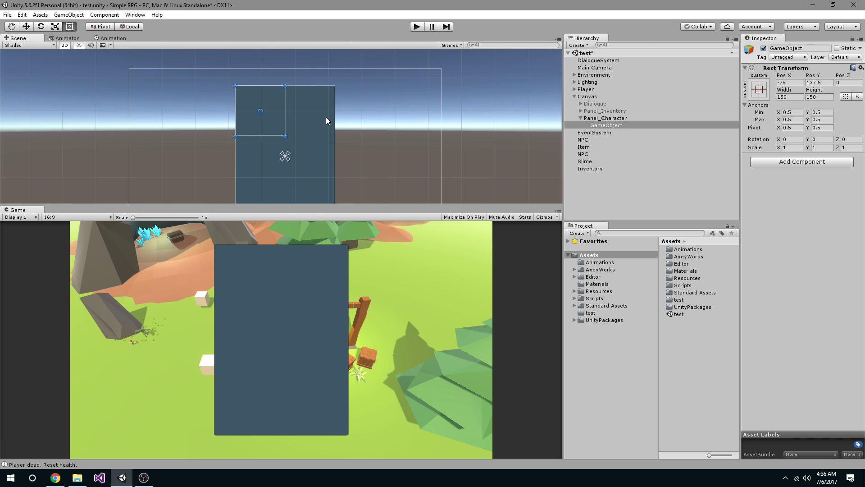
pyautogui.click(322, 120)
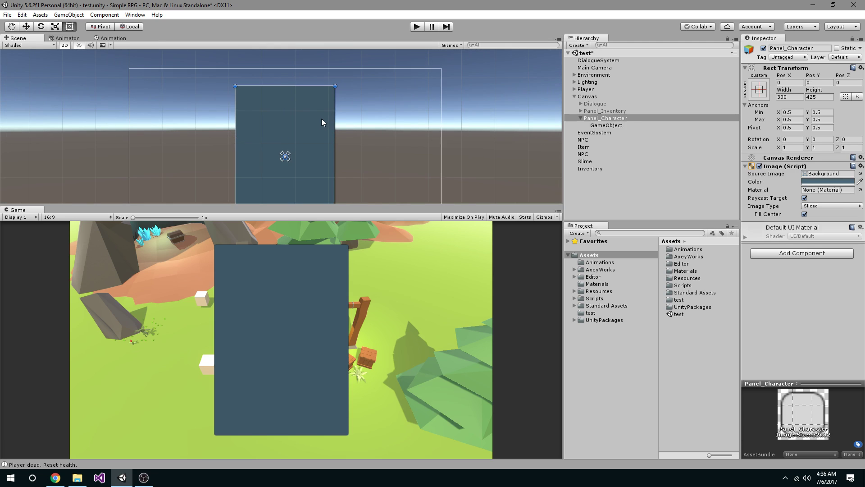
pyautogui.click(259, 113)
pyautogui.scroll(3, 272, 115)
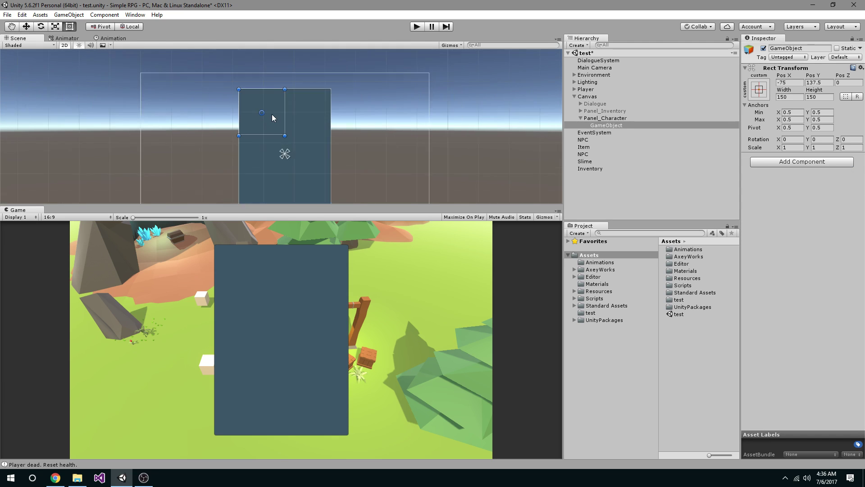
pyautogui.scroll(-5, 345, 120)
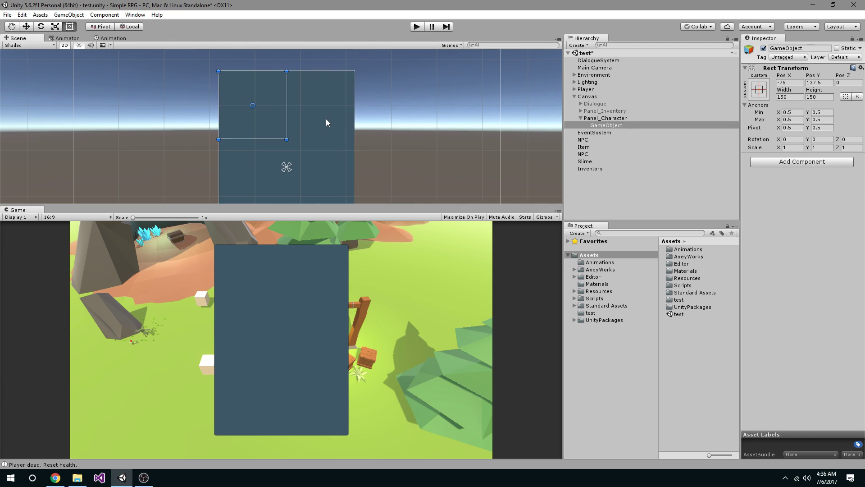
pyautogui.click(324, 118)
pyautogui.click(788, 96)
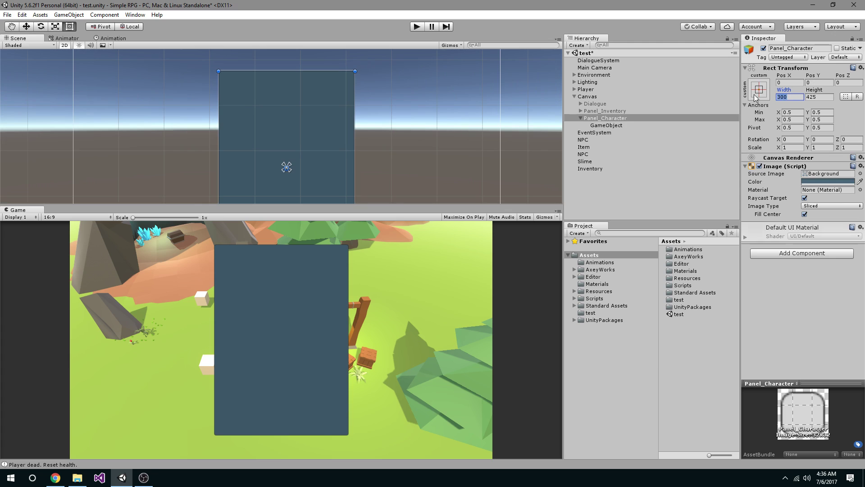
pyautogui.write('250')
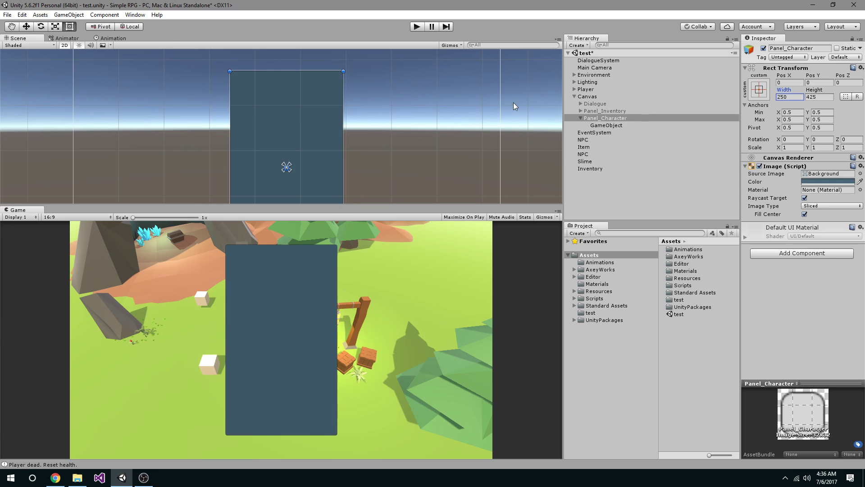
# Step: Resize the child GameObject to a width and height of 125 each
pyautogui.scroll(4, 290, 121)
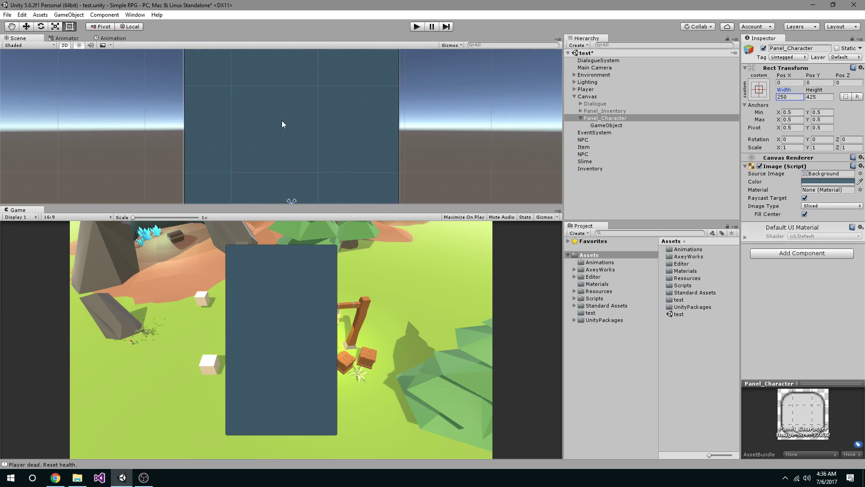
pyautogui.scroll(-3, 282, 121)
pyautogui.scroll(-2, 285, 141)
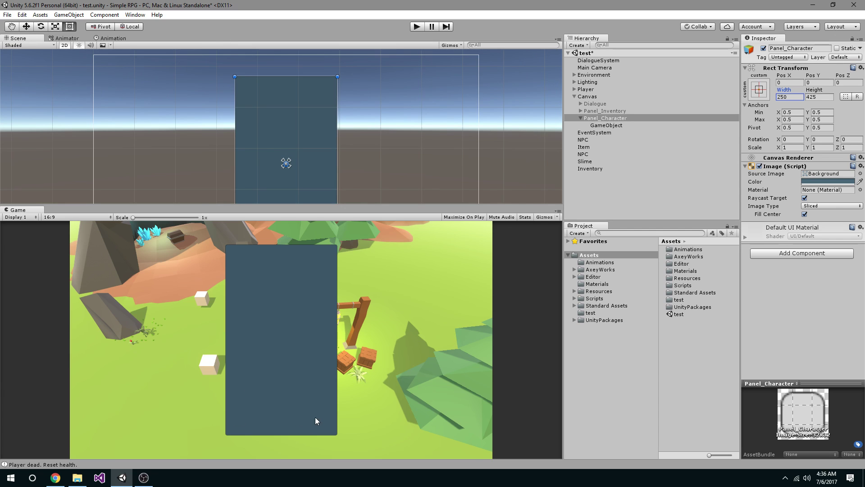
pyautogui.scroll(1, 204, 169)
pyautogui.scroll(-2, 272, 83)
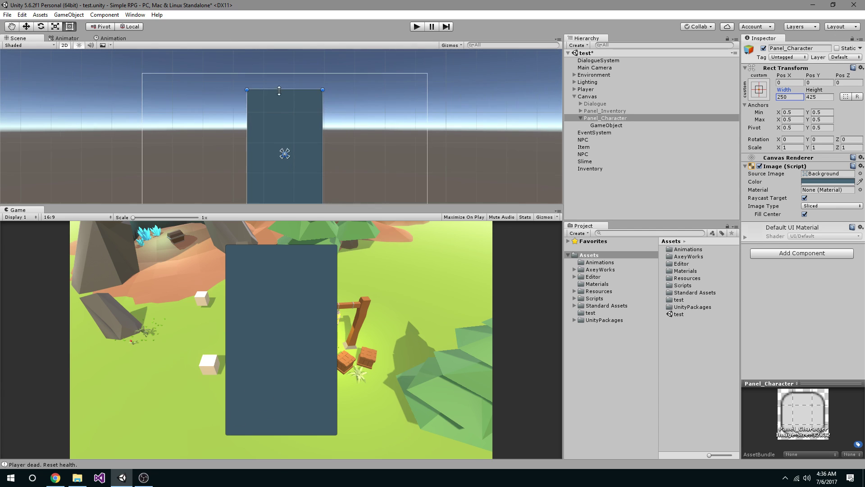
pyautogui.click(604, 126)
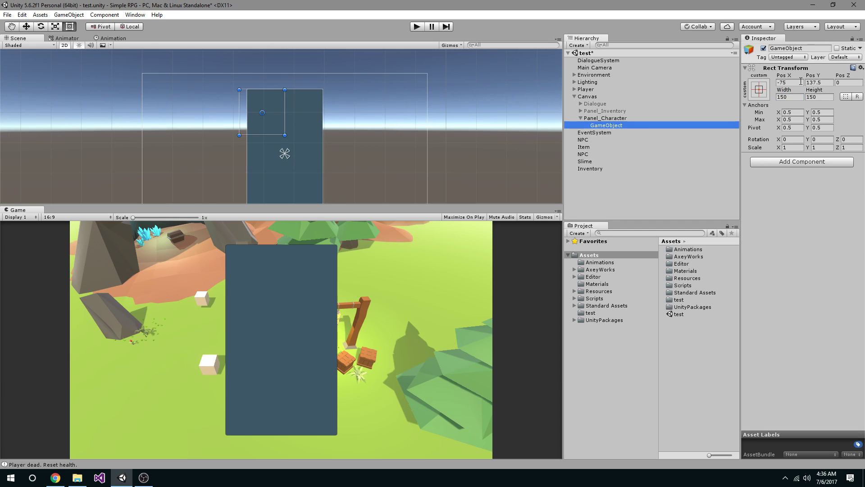
pyautogui.click(789, 96)
pyautogui.write('125')
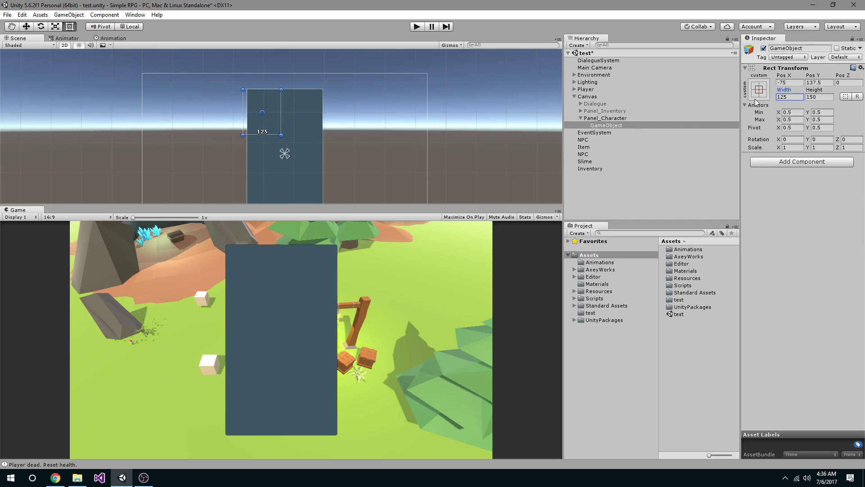
pyautogui.click(823, 96)
pyautogui.write('125')
# Step: Snap the resized GameObject into the panel's upper-left corner, at X -62.5, Y 150
pyautogui.moveTo(278, 122); pyautogui.dragTo(282, 118)
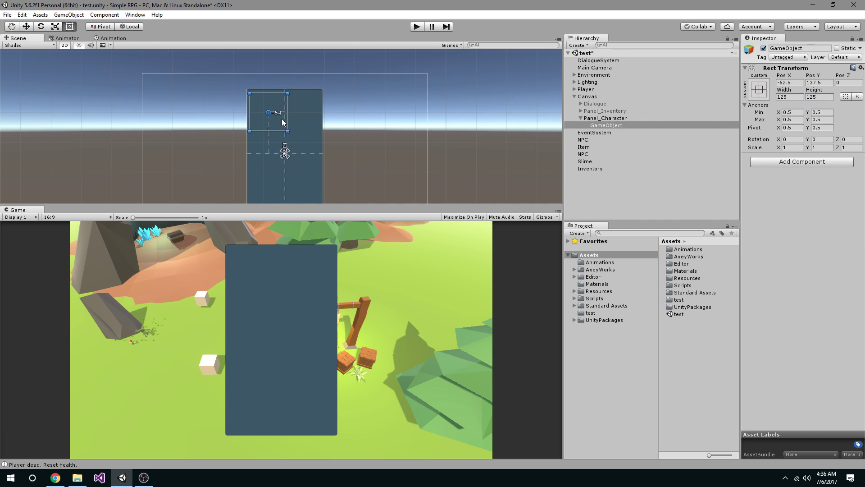
pyautogui.scroll(-2, 291, 147)
pyautogui.moveTo(291, 147)
pyautogui.mouseDown(button='middle')
pyautogui.moveTo(295, 156)
pyautogui.moveTo(280, 147)
pyautogui.mouseUp(button='middle')
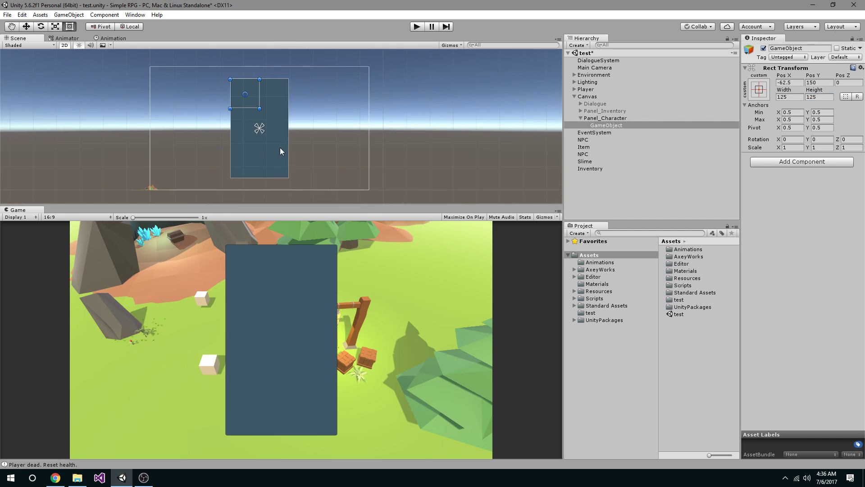
# Step: Remove the background sprite from Panel_Character by setting its image source to None
pyautogui.scroll(5, 279, 147)
pyautogui.scroll(-1, 274, 145)
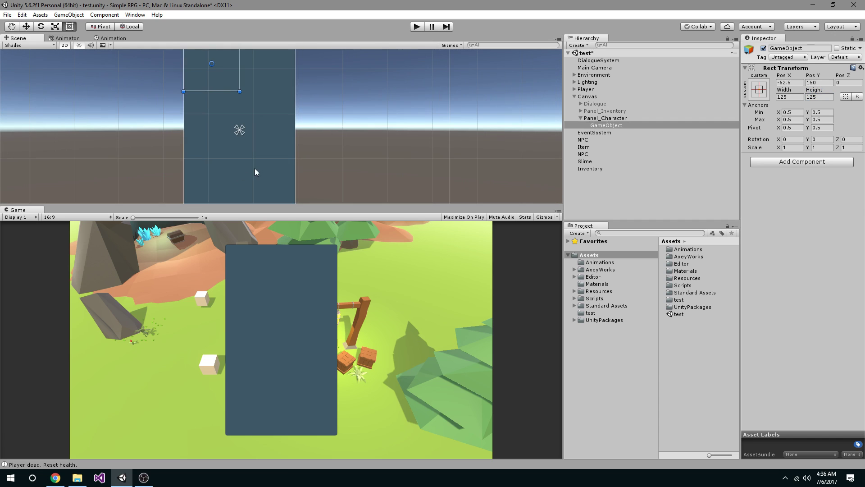
pyautogui.click(289, 137)
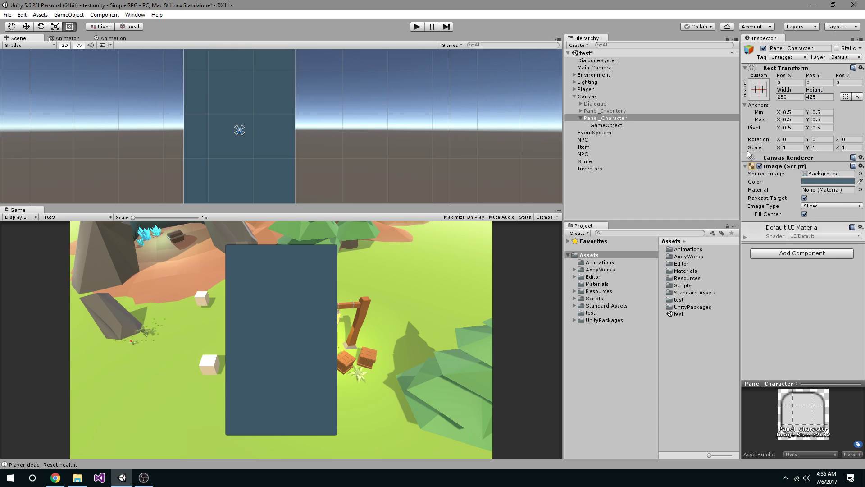
pyautogui.click(859, 174)
pyautogui.doubleClick(645, 138)
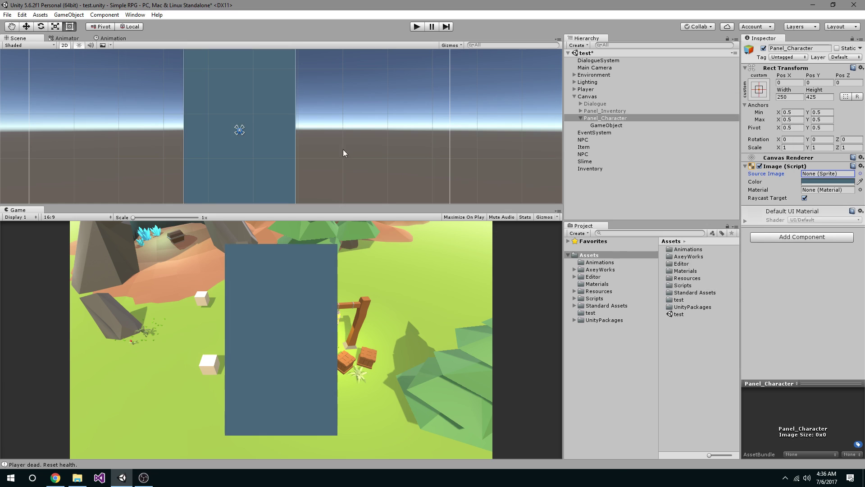
pyautogui.scroll(-4, 253, 108)
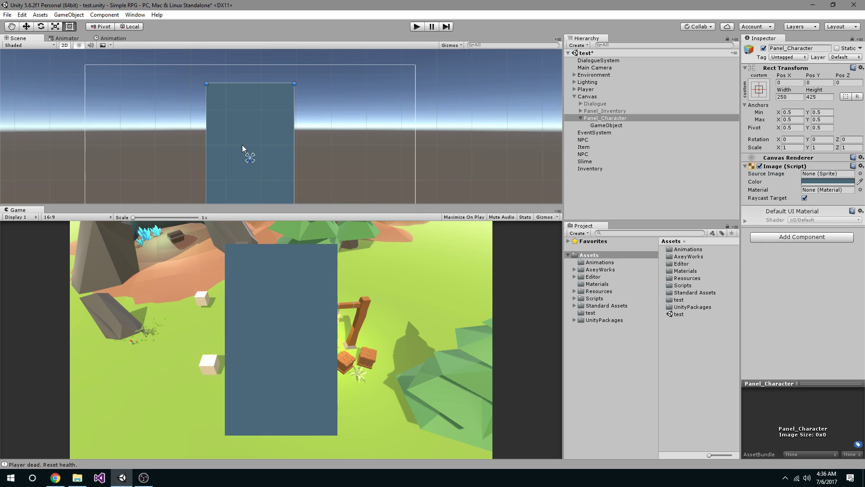
# Step: Set Panel_Character's image color to hex 4B697AFF
pyautogui.click(828, 182)
pyautogui.moveTo(649, 237)
pyautogui.mouseDown()
pyautogui.moveTo(674, 259)
pyautogui.moveTo(666, 265)
pyautogui.mouseUp()
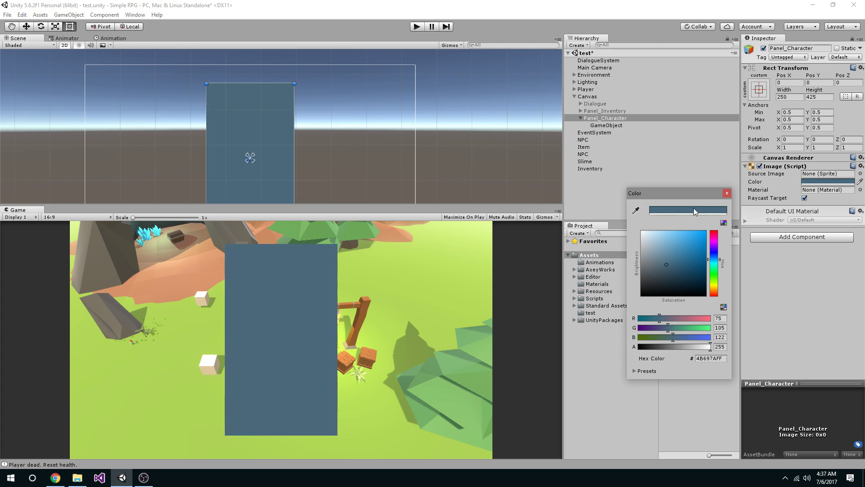
pyautogui.click(726, 194)
# Step: Rename the GameObject in the panel's upper-left corner to Level
pyautogui.scroll(5, 288, 159)
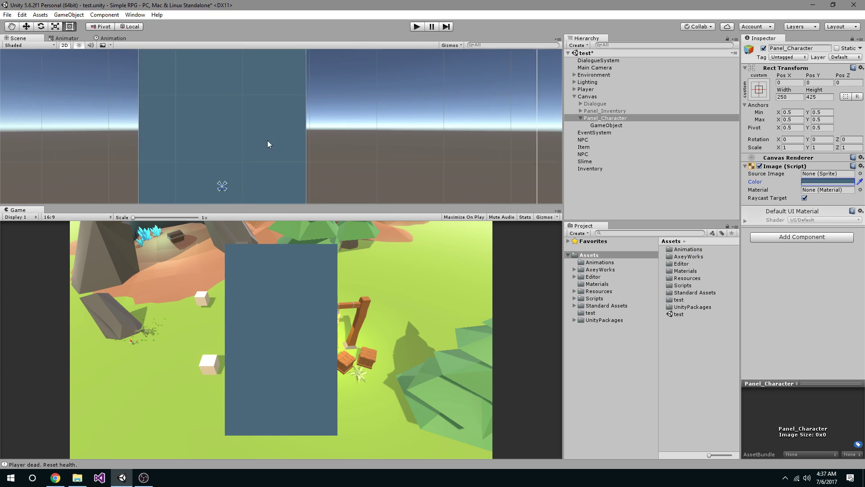
pyautogui.click(166, 79)
pyautogui.scroll(-4, 187, 112)
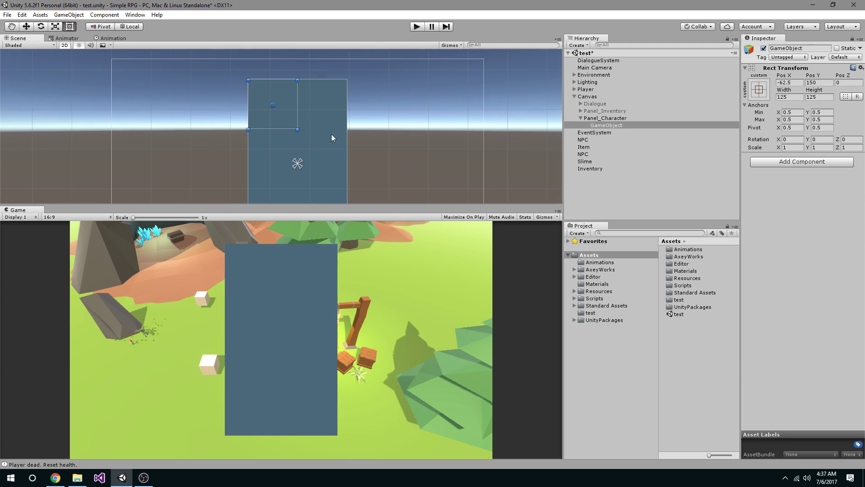
pyautogui.click(633, 126)
pyautogui.press('F2')
pyautogui.write('Level')
pyautogui.press('Return')
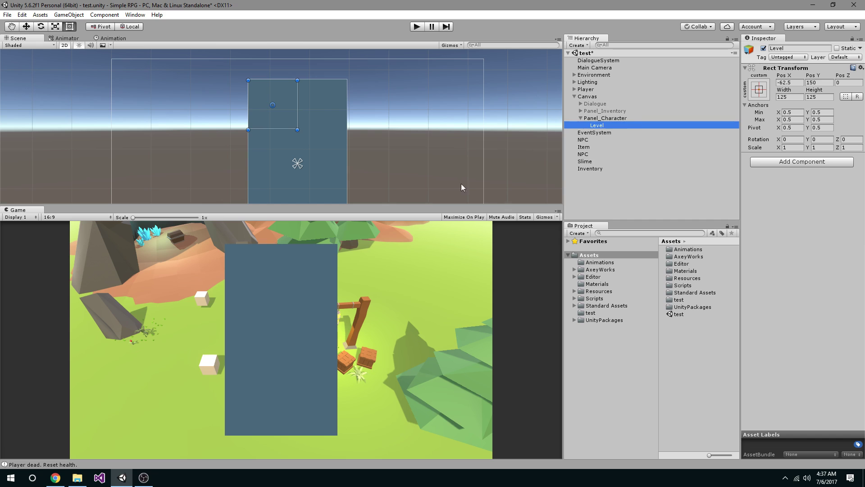
# Step: Duplicate Level and snap the copy into the panel's upper-right corner, at X 62.5, Y 150
pyautogui.hotkey('ctrl', 'd')
pyautogui.moveTo(298, 126); pyautogui.dragTo(333, 118)
pyautogui.scroll(3, 333, 118)
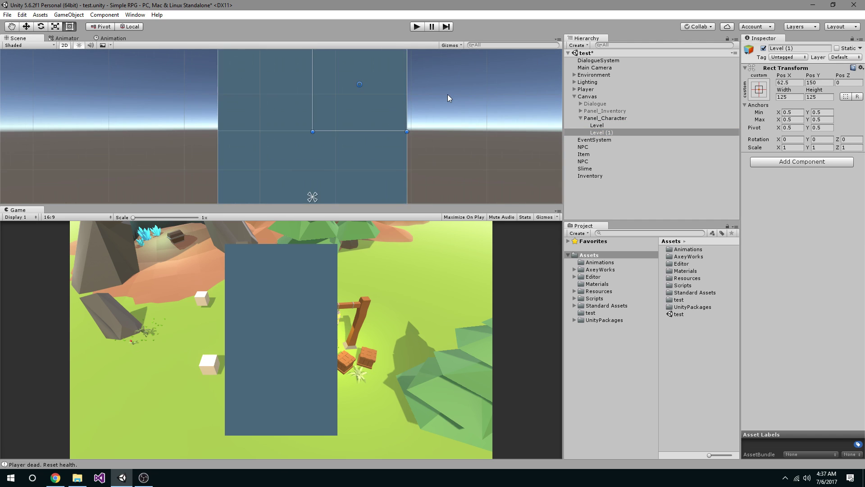
pyautogui.moveTo(493, 106); pyautogui.dragTo(403, 129, button='middle')
# Step: Rename the duplicated Level object to Health
pyautogui.click(601, 134)
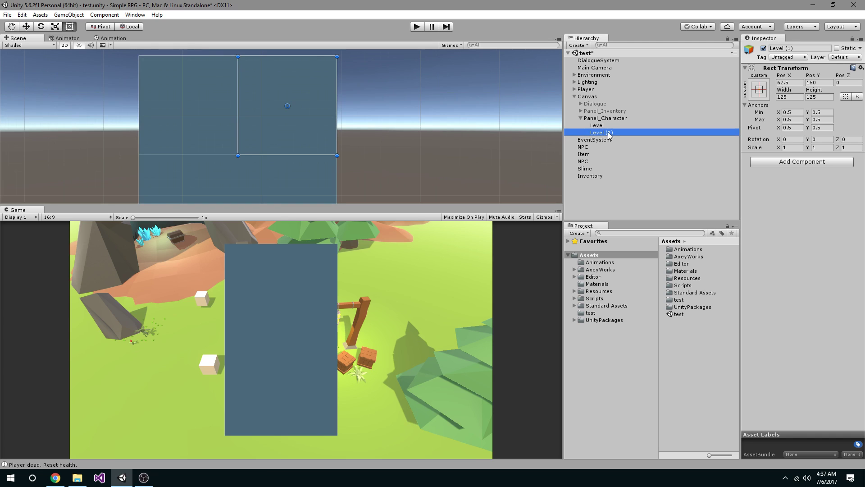
pyautogui.write('Health')
pyautogui.press('Return')
# Step: Anchor Level to the top left of its parent panel
pyautogui.click(175, 107)
pyautogui.click(759, 89)
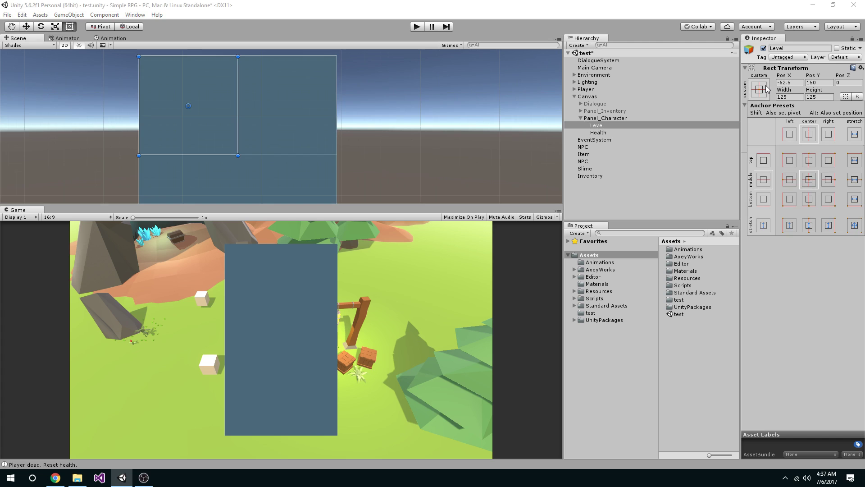
pyautogui.click(790, 160)
pyautogui.click(270, 120)
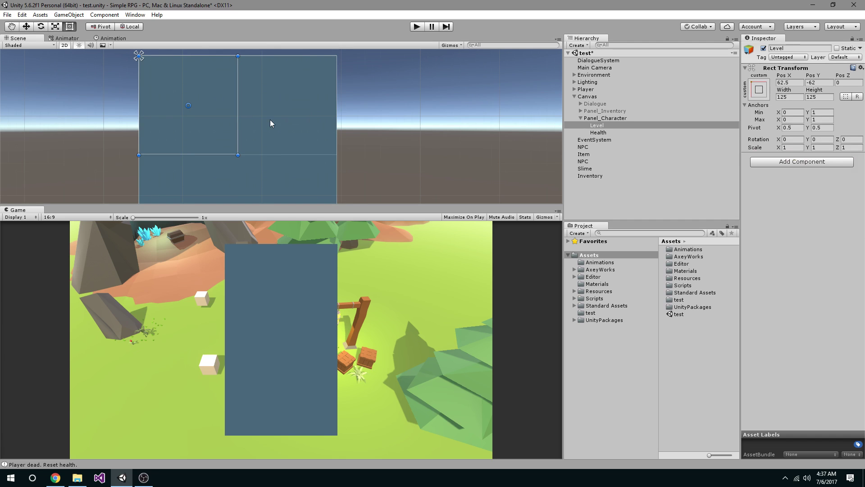
# Step: Anchor Health to the top right of its parent panel
pyautogui.click(283, 112)
pyautogui.click(752, 90)
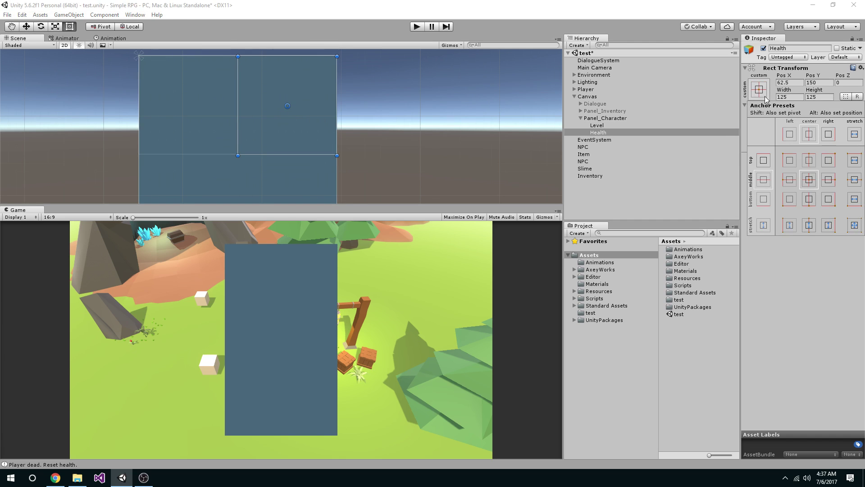
pyautogui.click(831, 157)
pyautogui.click(820, 283)
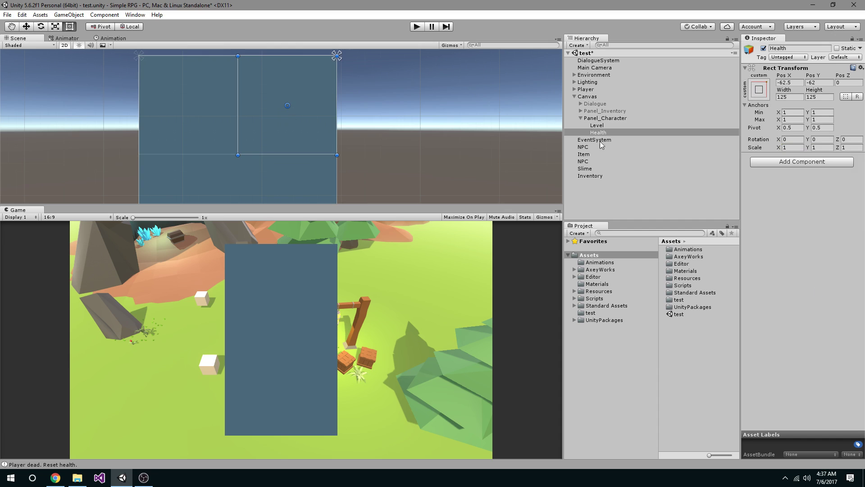
# Step: Create an empty child under Panel_Character and snap it to the panel's left edge below Level, at X -75, Y 38
pyautogui.scroll(-1, 321, 115)
pyautogui.scroll(-2, 322, 118)
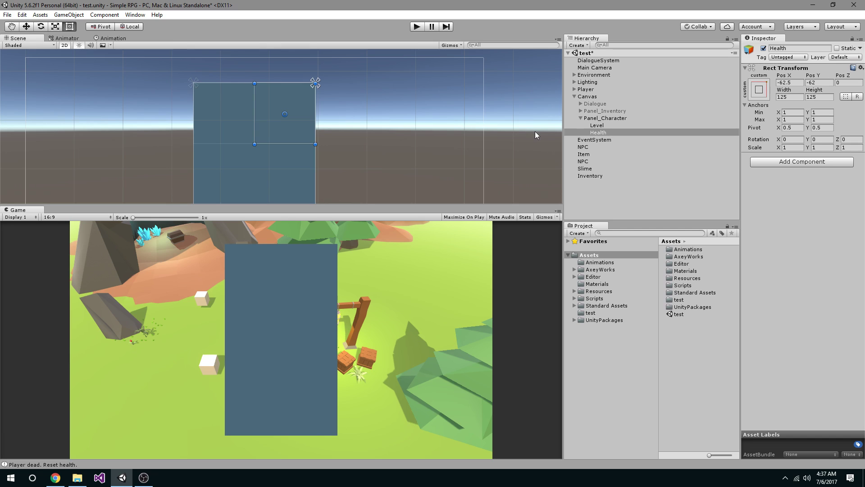
pyautogui.click(601, 127)
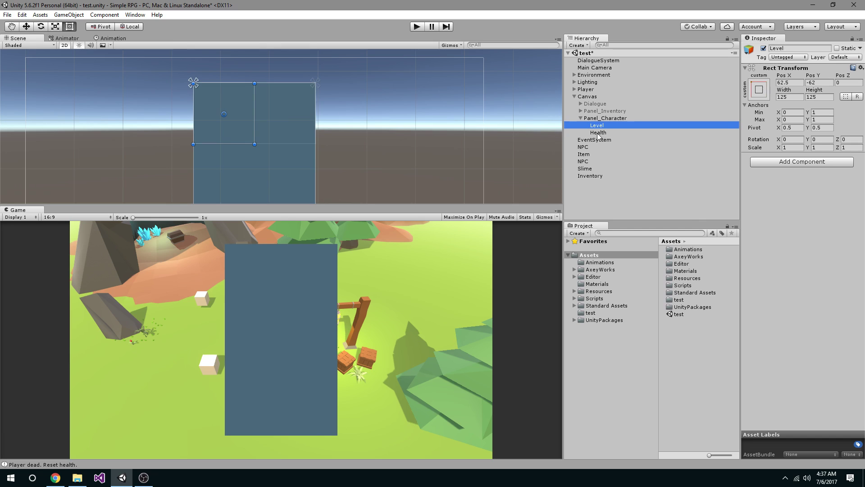
pyautogui.click(603, 118)
pyautogui.rightClick(603, 119)
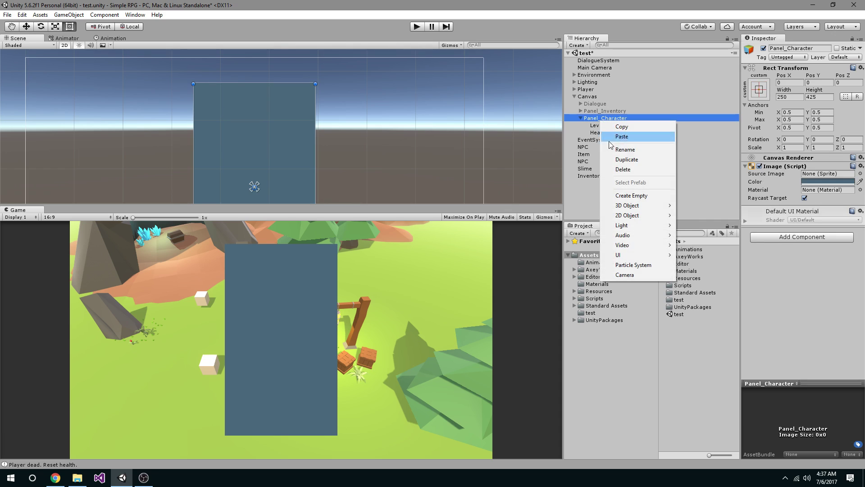
pyautogui.moveTo(273, 174); pyautogui.dragTo(246, 160)
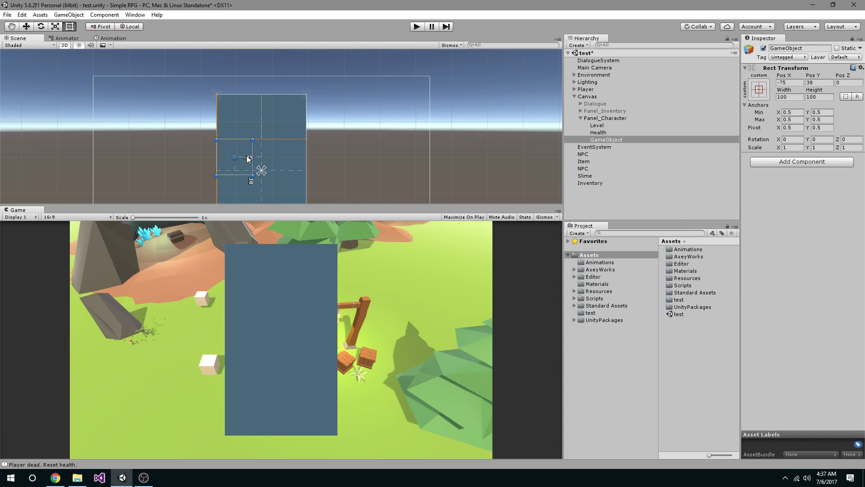
# Step: Stretch the new GameObject across the panel below Level and Health to about 246.5 wide and 152.5 high
pyautogui.scroll(4, 243, 161)
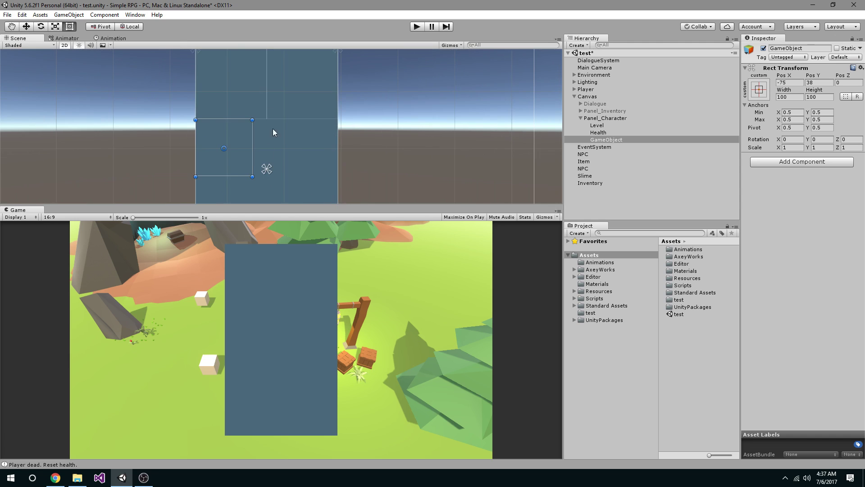
pyautogui.moveTo(293, 109); pyautogui.dragTo(343, 90, button='middle')
pyautogui.moveTo(302, 130); pyautogui.dragTo(386, 131)
pyautogui.moveTo(338, 157); pyautogui.dragTo(339, 187)
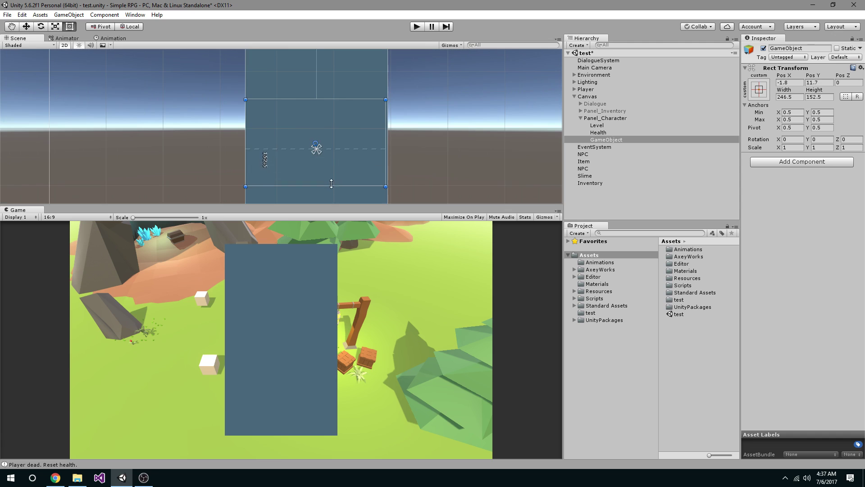
pyautogui.scroll(-2, 339, 187)
# Step: Set the GameObject's width to 250 and height to 150, centering it horizontally in the panel
pyautogui.click(800, 98)
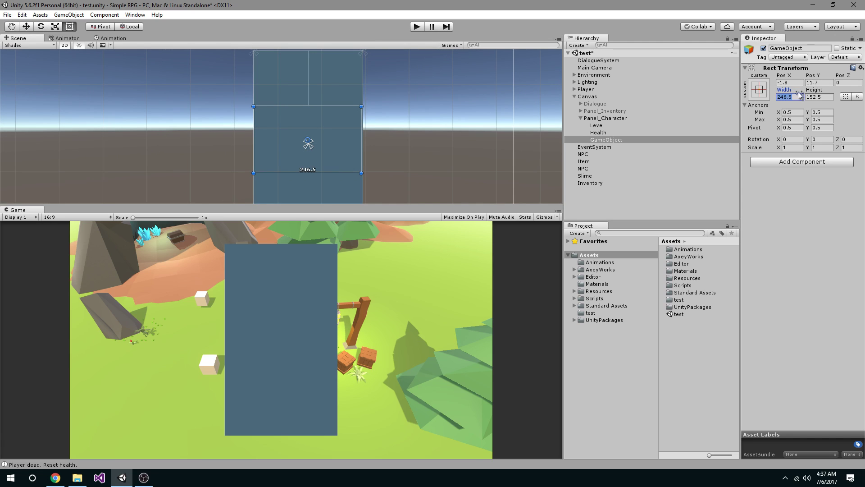
pyautogui.write('250')
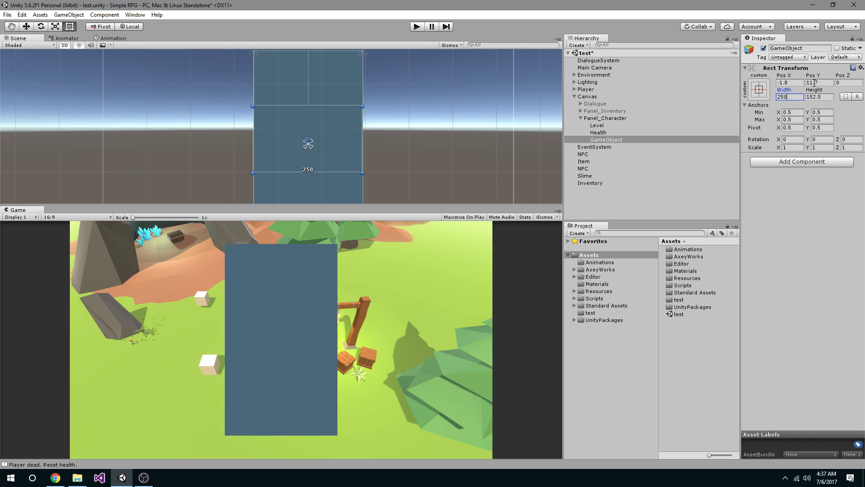
pyautogui.press('Tab')
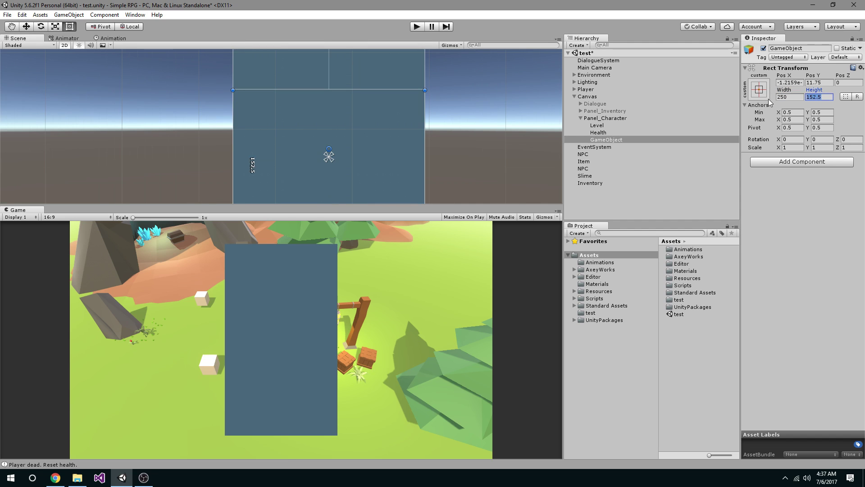
pyautogui.write('150')
pyautogui.scroll(-8, 414, 87)
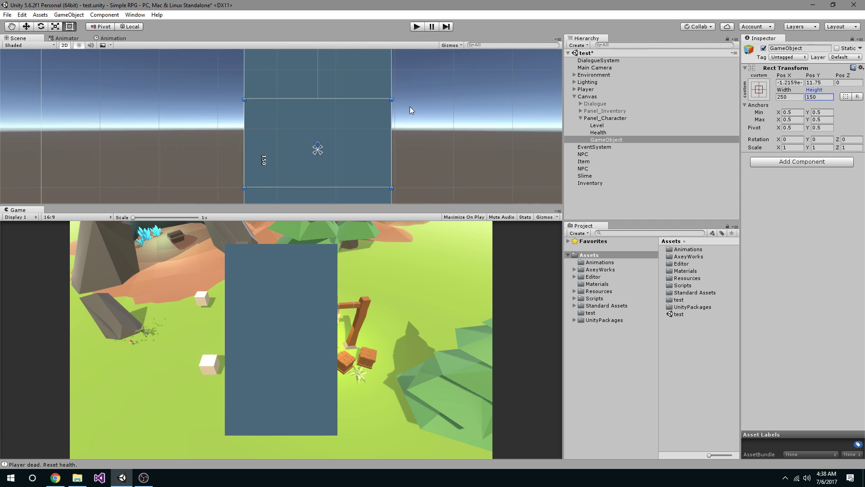
# Step: Extend the GameObject's lower edge downward to a height of about 221
pyautogui.moveTo(344, 119); pyautogui.dragTo(343, 138)
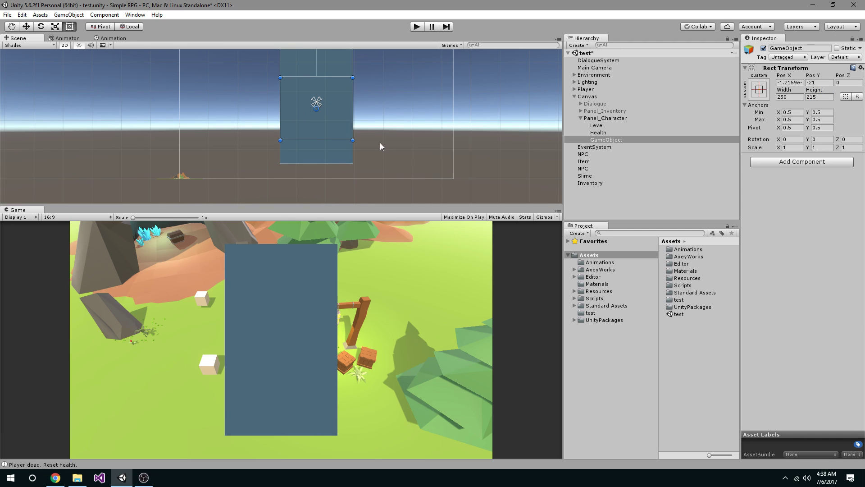
pyautogui.moveTo(333, 140); pyautogui.dragTo(334, 141)
pyautogui.scroll(1, 440, 148)
pyautogui.scroll(-2, 431, 84)
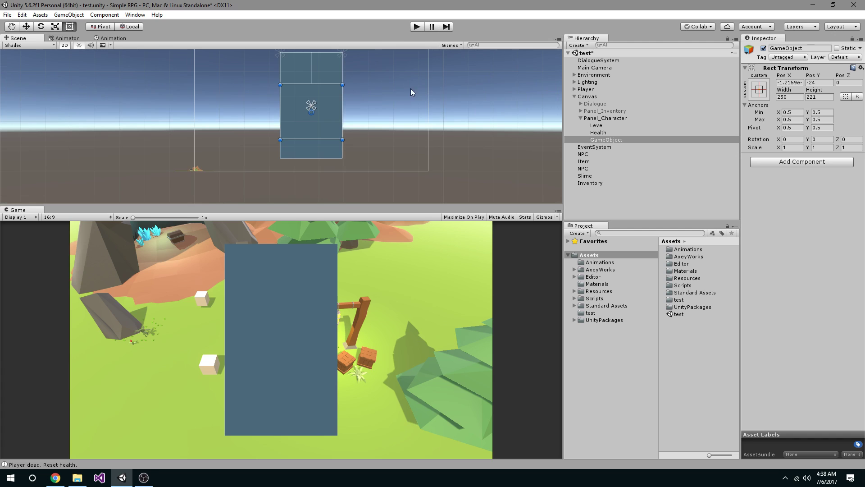
# Step: Rename the full-width GameObject below Level and Health to Stats
pyautogui.click(620, 140)
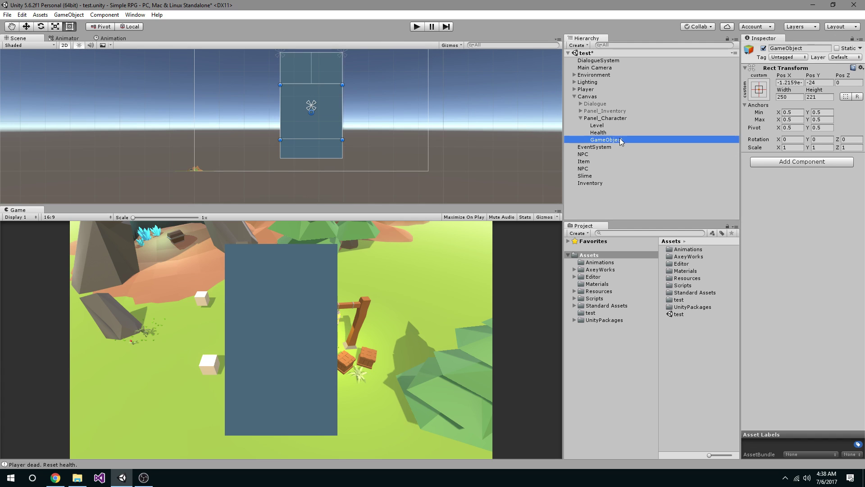
pyautogui.press('F2')
pyautogui.write('Stats')
pyautogui.press('Return')
# Step: Raise the lower edge of Stats to Pos Y -15 and set its height to 200
pyautogui.scroll(3, 308, 173)
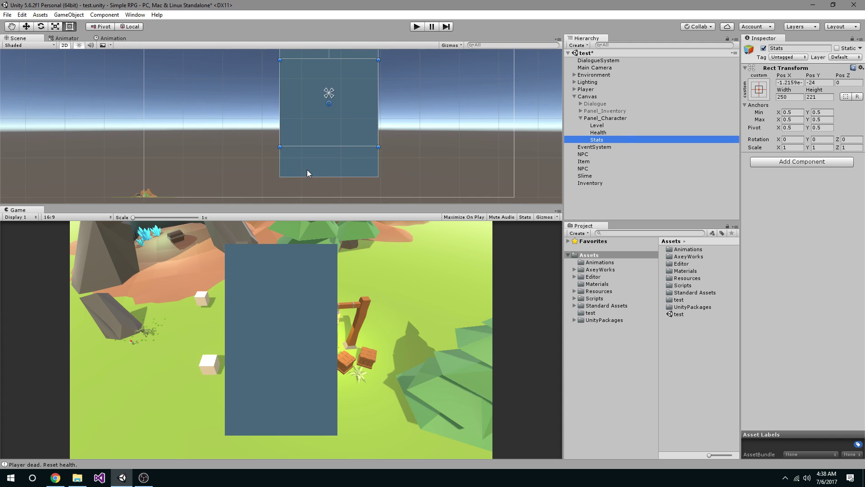
pyautogui.moveTo(353, 145); pyautogui.dragTo(354, 138)
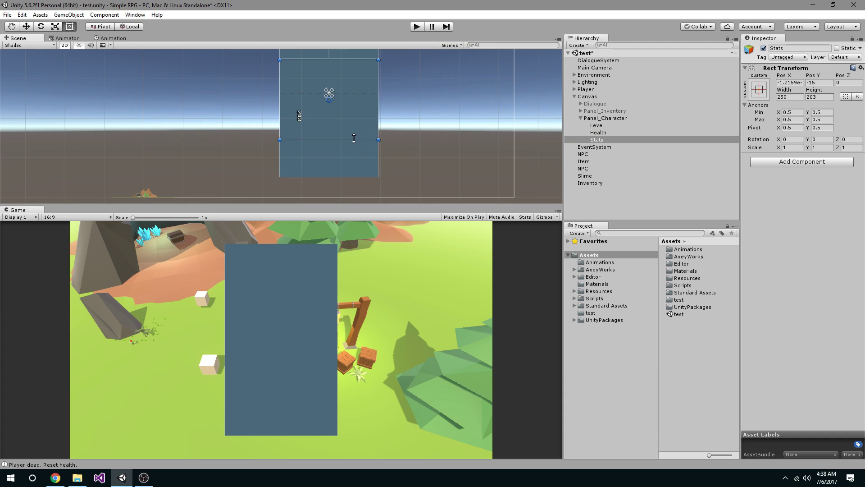
pyautogui.click(819, 97)
pyautogui.write('200')
pyautogui.scroll(-2, 400, 168)
# Step: Create another empty child under Panel_Character and stretch it to about 250 by 97.75 across the area below Stats
pyautogui.rightClick(602, 140)
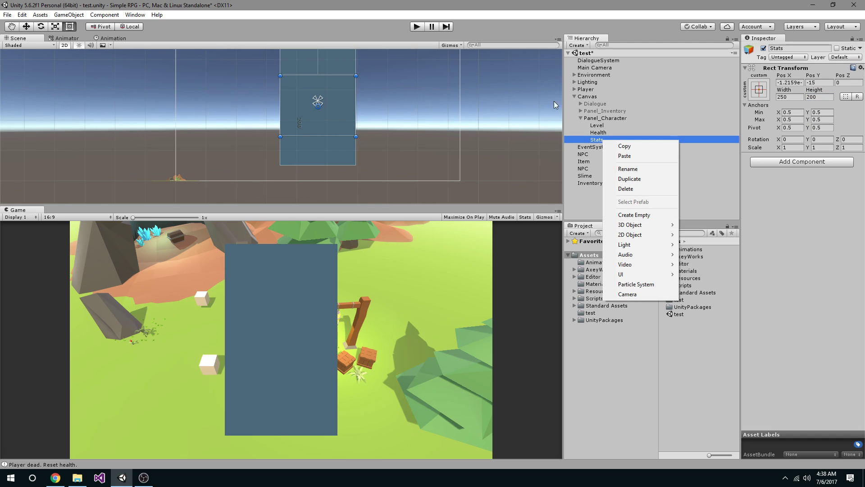
pyautogui.click(604, 118)
pyautogui.rightClick(604, 120)
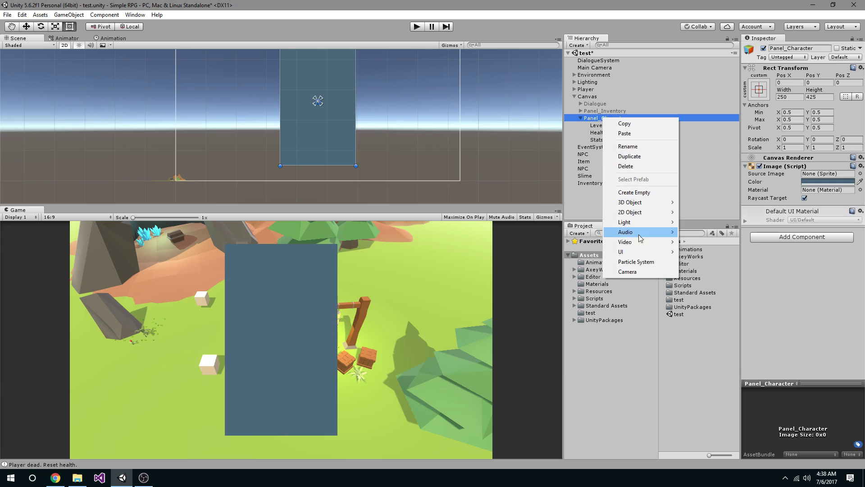
pyautogui.moveTo(624, 251)
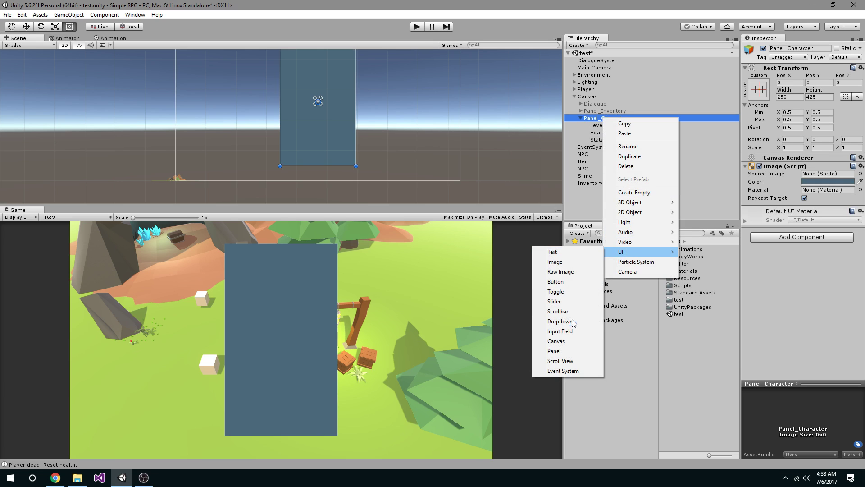
pyautogui.click(633, 192)
pyautogui.moveTo(325, 112); pyautogui.dragTo(298, 138)
pyautogui.scroll(3, 283, 136)
pyautogui.moveTo(323, 166); pyautogui.dragTo(363, 178)
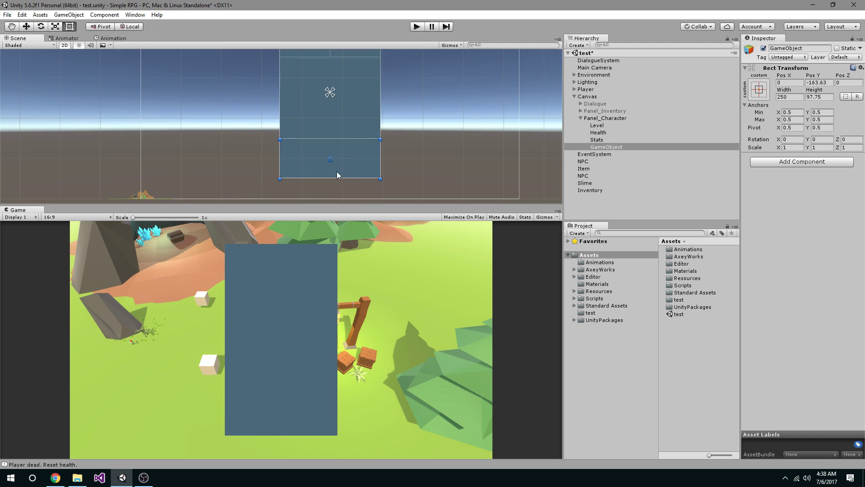
# Step: Set the new GameObject's height to 100 and snap it to the panel's lower edge at Y -162.5
pyautogui.click(790, 98)
pyautogui.press('Tab')
pyautogui.write('100')
pyautogui.moveTo(333, 159); pyautogui.dragTo(351, 164)
pyautogui.click(358, 122)
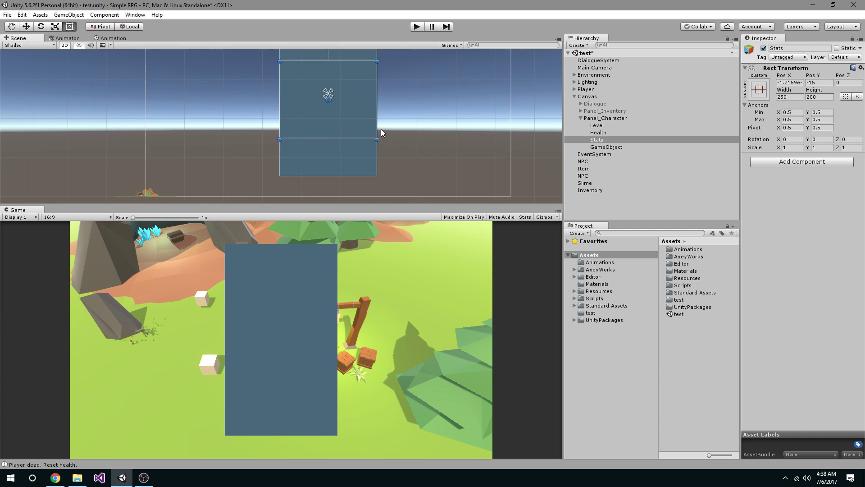
pyautogui.scroll(-2, 347, 146)
pyautogui.click(349, 148)
pyautogui.scroll(1, 350, 152)
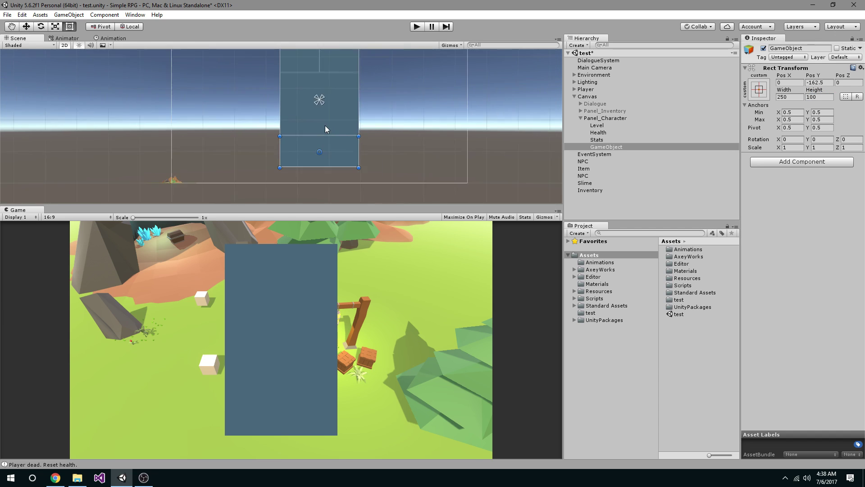
# Step: Move Stats up to Pos Y -12.5 so it snaps against the lower edge of Level and Health
pyautogui.moveTo(325, 125); pyautogui.dragTo(306, 157, button='middle')
pyautogui.click(314, 110)
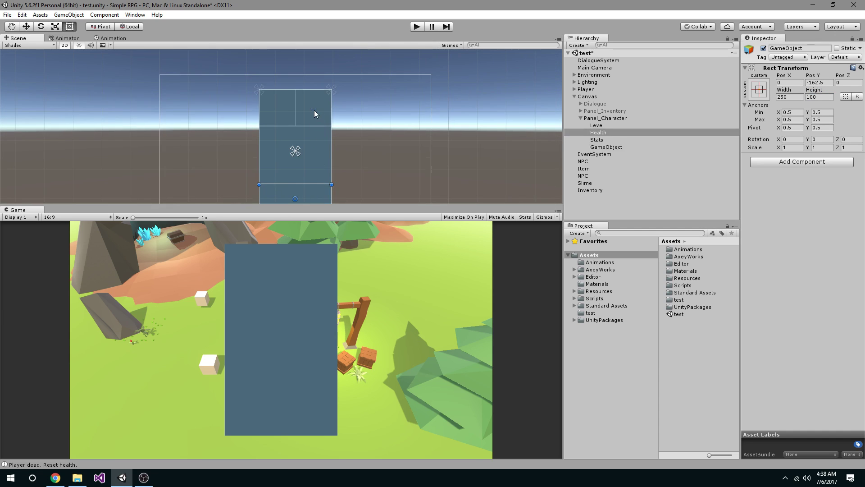
pyautogui.click(303, 139)
pyautogui.scroll(1, 303, 138)
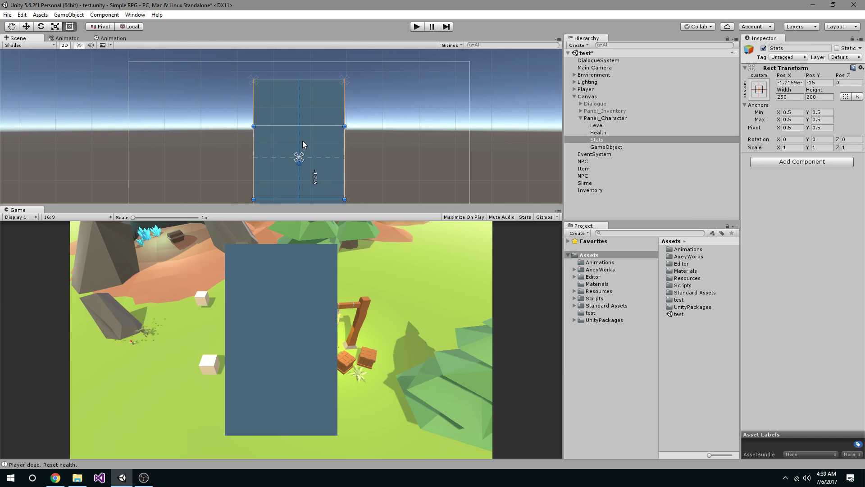
pyautogui.scroll(3, 302, 139)
pyautogui.moveTo(302, 141); pyautogui.dragTo(302, 141)
pyautogui.scroll(-3, 264, 156)
pyautogui.moveTo(263, 158); pyautogui.dragTo(266, 140, button='middle')
pyautogui.scroll(3, 301, 165)
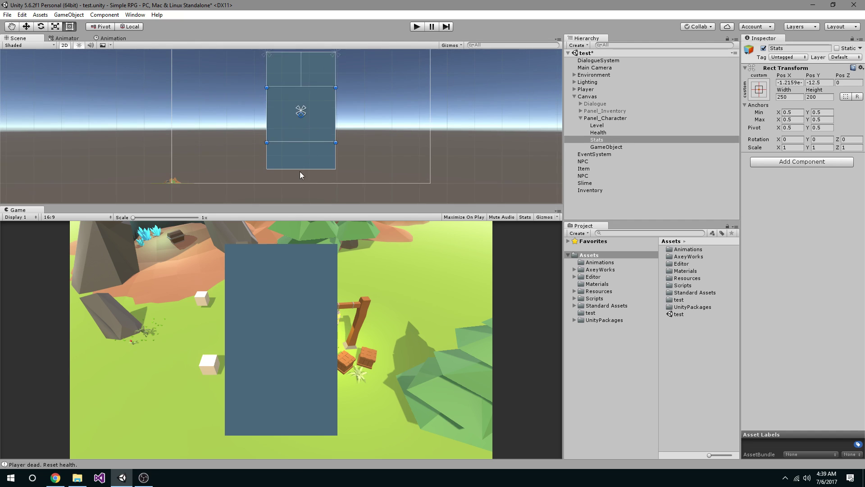
pyautogui.scroll(-2, 252, 160)
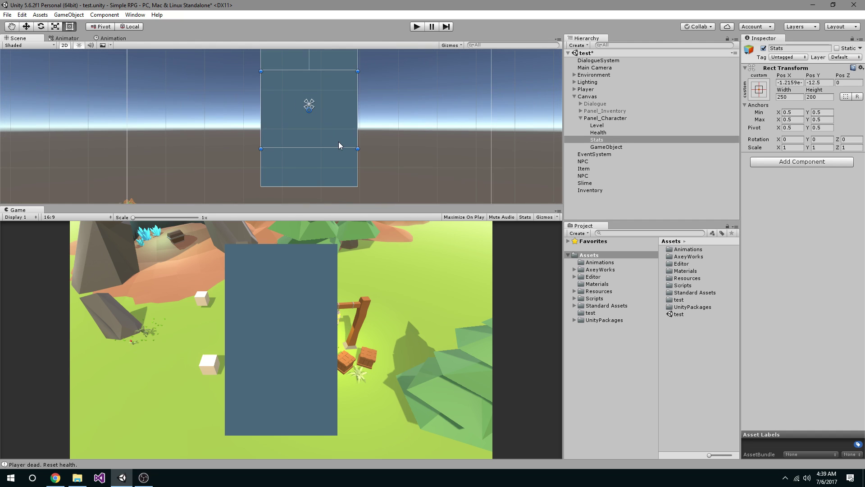
# Step: Rename the lowest GameObject under Panel_Character as Weapon
pyautogui.click(329, 163)
pyautogui.click(618, 147)
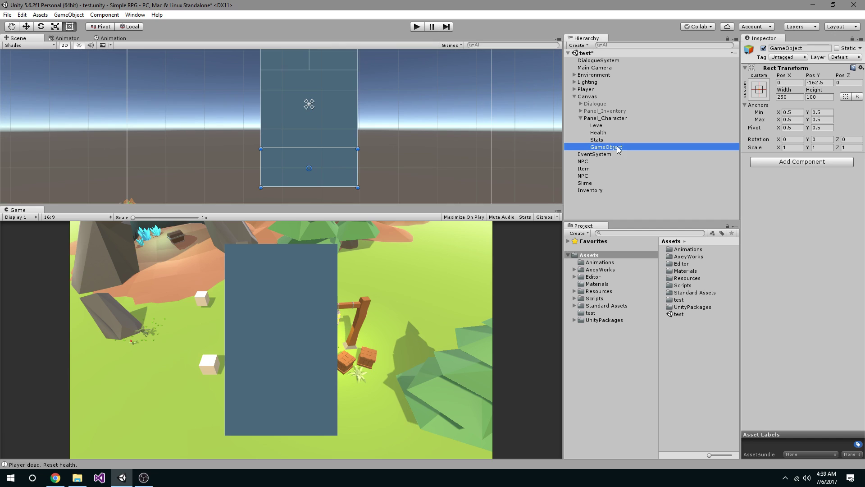
pyautogui.click(618, 147)
pyautogui.write('We')
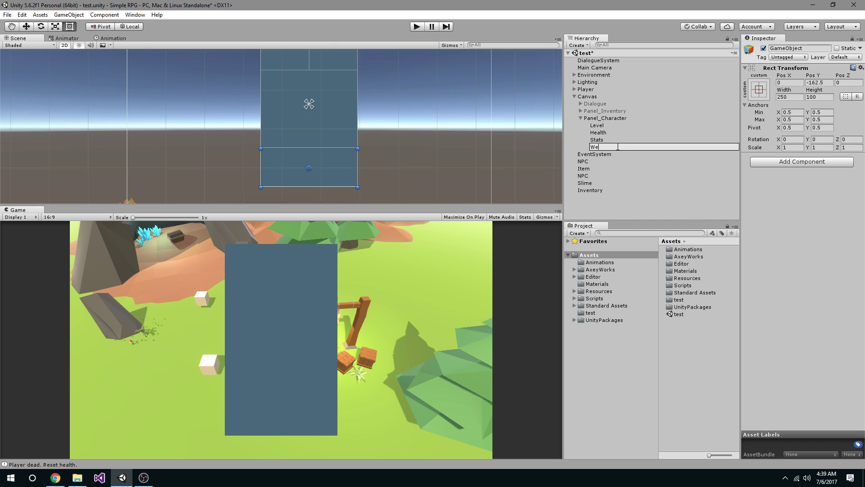
pyautogui.write('apon')
pyautogui.press('Return')
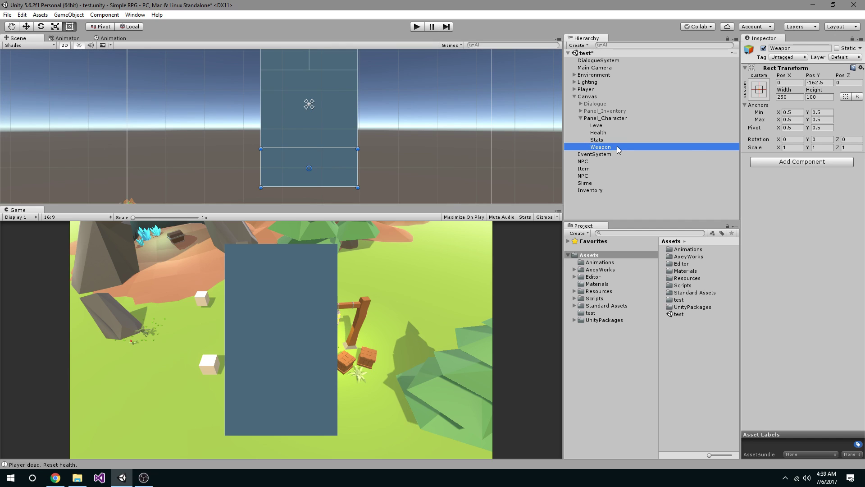
# Step: Add a UI Image under Weapon and shape it into a 250 wide, about 24 high strip along Weapon's upper edge
pyautogui.rightClick(617, 146)
pyautogui.moveTo(656, 281)
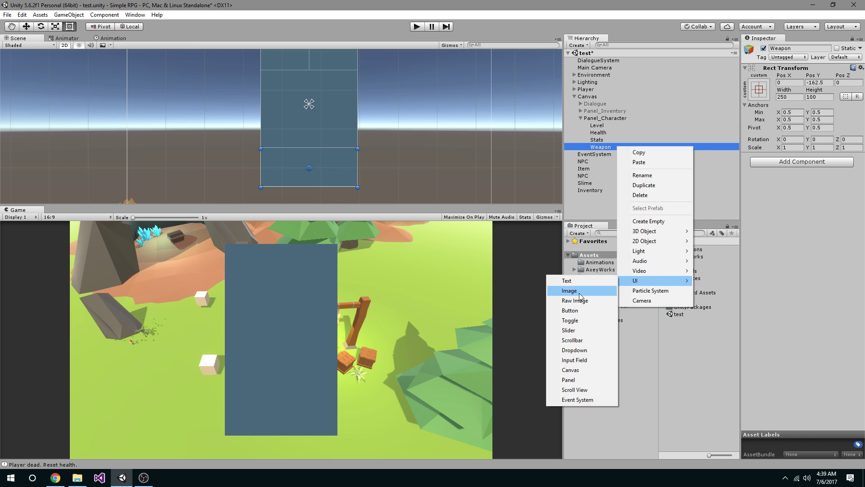
pyautogui.click(581, 296)
pyautogui.scroll(3, 307, 135)
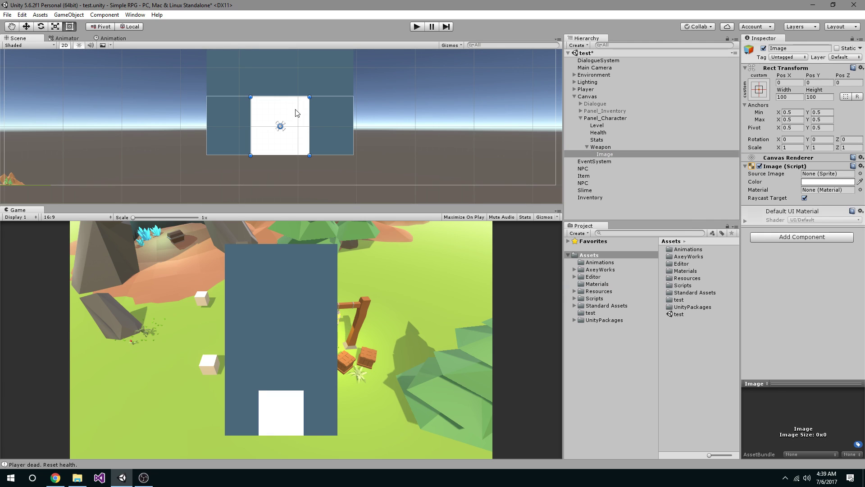
pyautogui.scroll(2, 293, 115)
pyautogui.moveTo(310, 110); pyautogui.dragTo(386, 126)
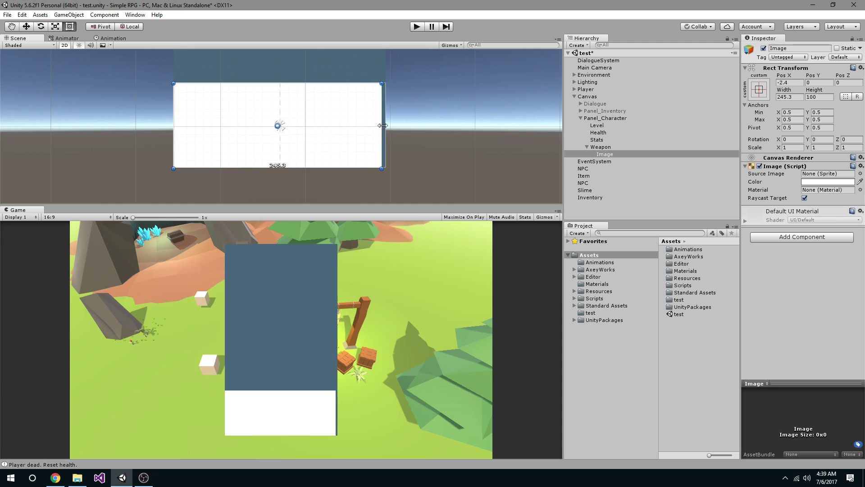
pyautogui.moveTo(346, 167); pyautogui.dragTo(341, 105)
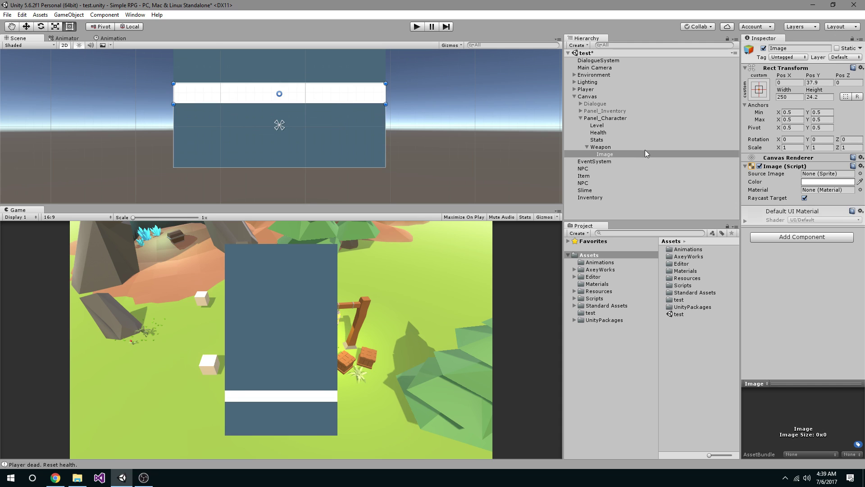
# Step: Colour the Image strip by sampling the panel's blue-grey and lightening it slightly
pyautogui.click(827, 182)
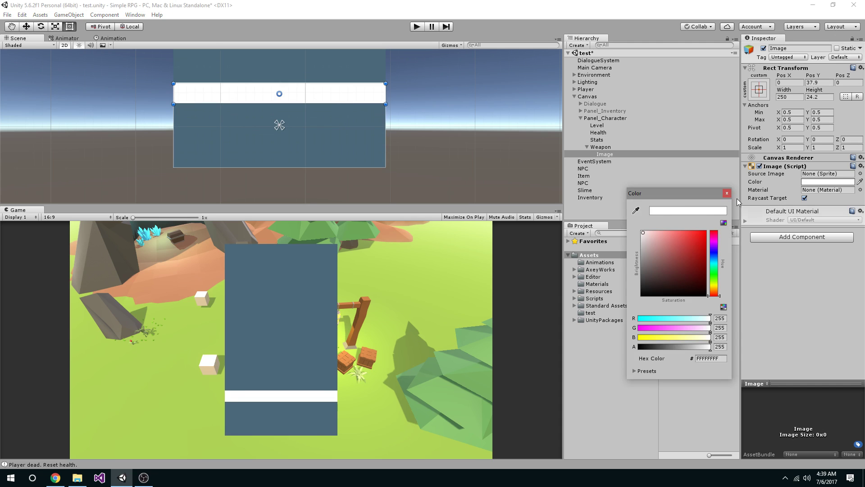
pyautogui.click(636, 211)
pyautogui.click(354, 164)
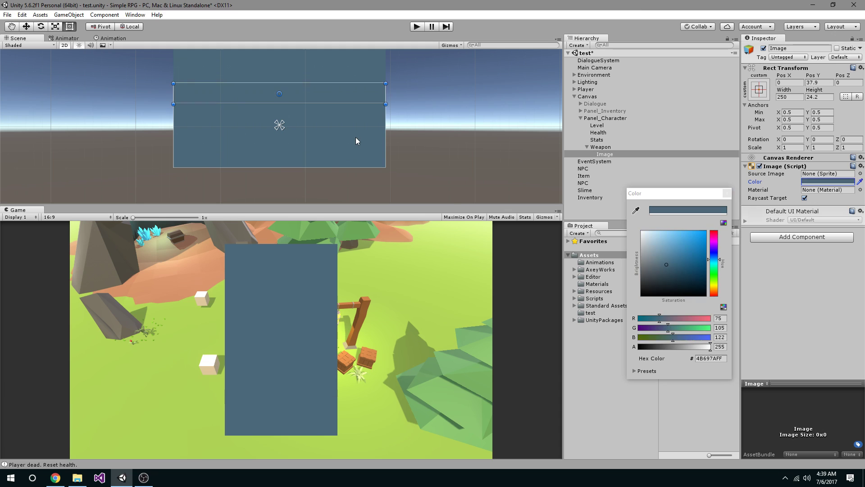
pyautogui.moveTo(666, 262); pyautogui.dragTo(664, 256)
pyautogui.click(727, 193)
# Step: Rename the Image under Weapon as Name
pyautogui.click(610, 154)
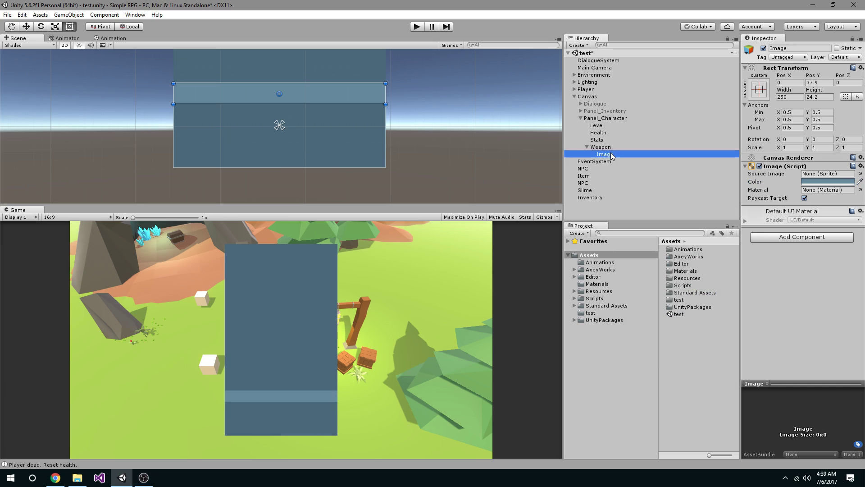
pyautogui.click(617, 154)
pyautogui.write('Name')
pyautogui.press('Return')
pyautogui.click(606, 148)
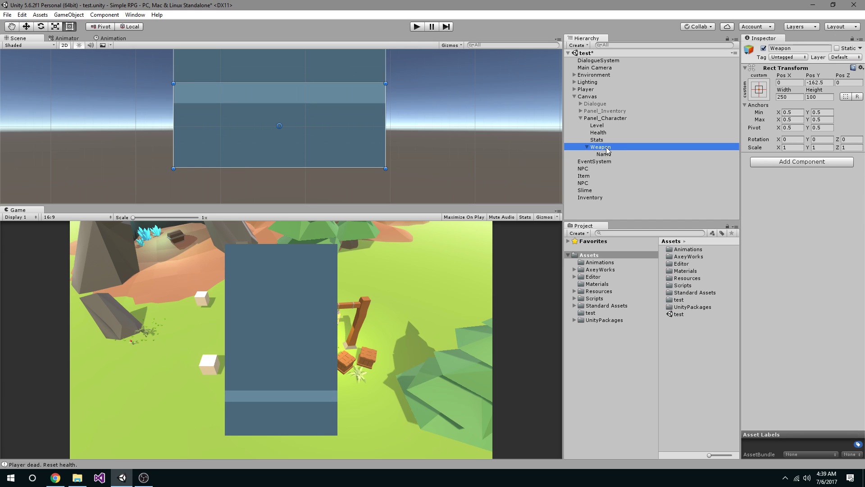
# Step: Add a UI Text element as a child of Name
pyautogui.click(605, 154)
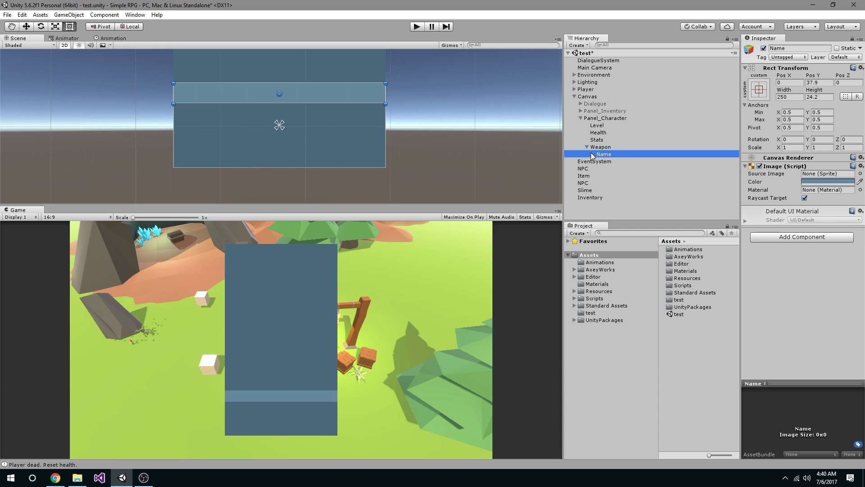
pyautogui.rightClick(606, 154)
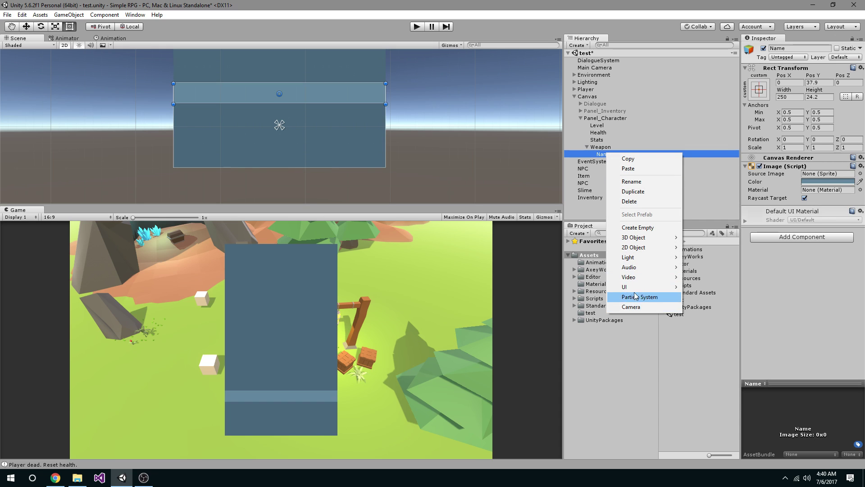
pyautogui.moveTo(631, 287)
pyautogui.click(591, 285)
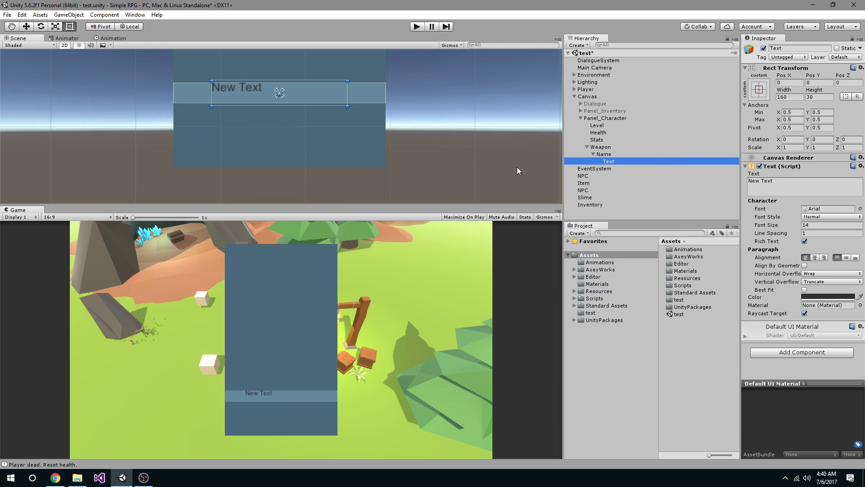
# Step: Trim the upper and lower edges of Text to a height of about 24.6 to fit the Name strip
pyautogui.scroll(2, 274, 112)
pyautogui.moveTo(308, 74); pyautogui.dragTo(306, 79)
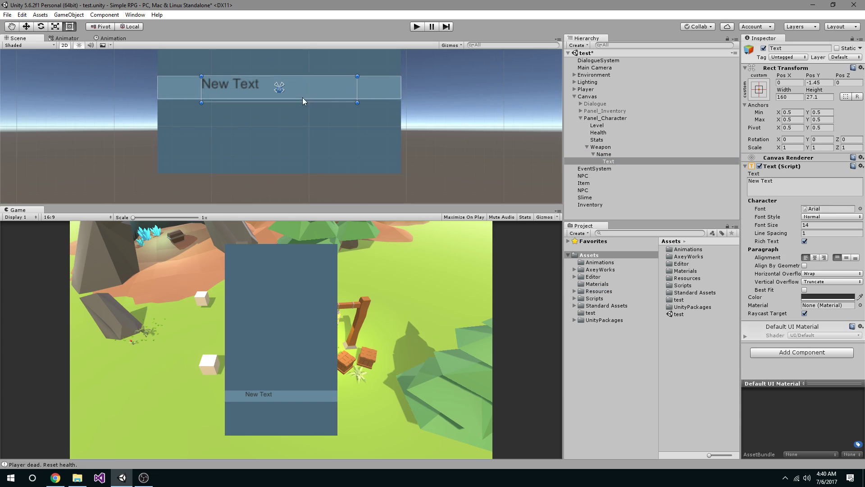
pyautogui.scroll(1, 302, 98)
pyautogui.click(761, 182)
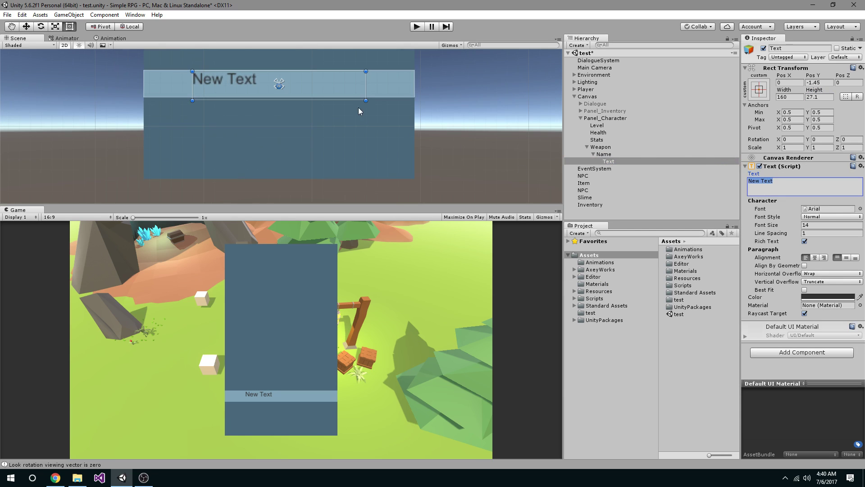
pyautogui.moveTo(347, 100); pyautogui.dragTo(348, 97)
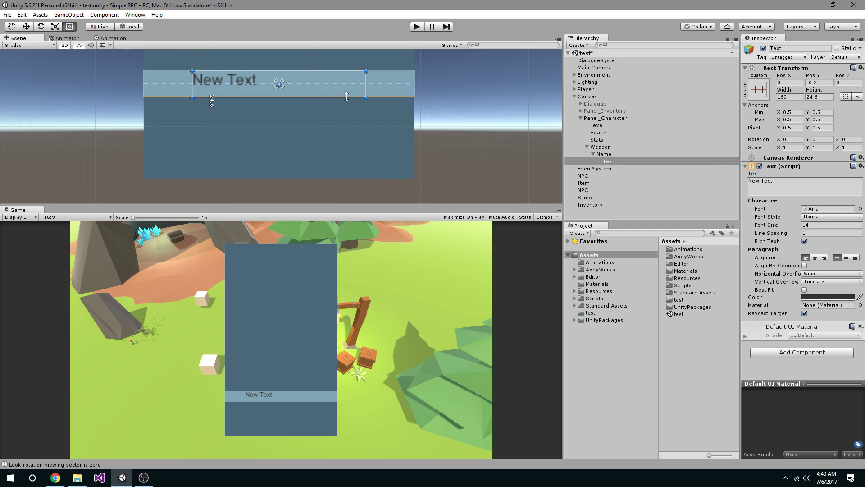
# Step: Set Name's height to 25, and give its Text child Pos Y 0 and height 25
pyautogui.click(395, 83)
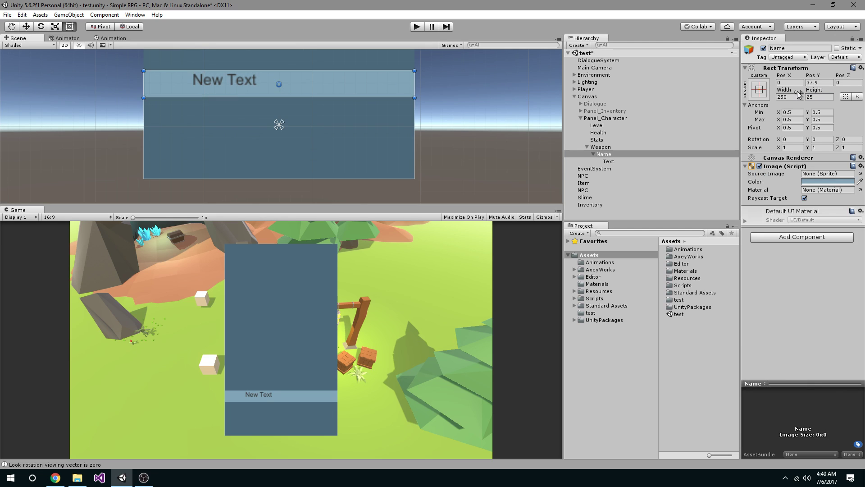
pyautogui.click(299, 85)
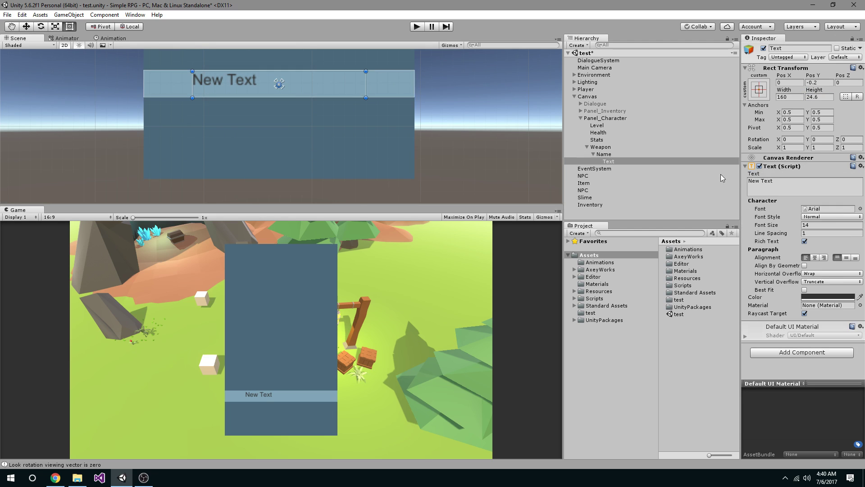
pyautogui.click(819, 83)
pyautogui.write('0')
pyautogui.click(819, 96)
pyautogui.write('25')
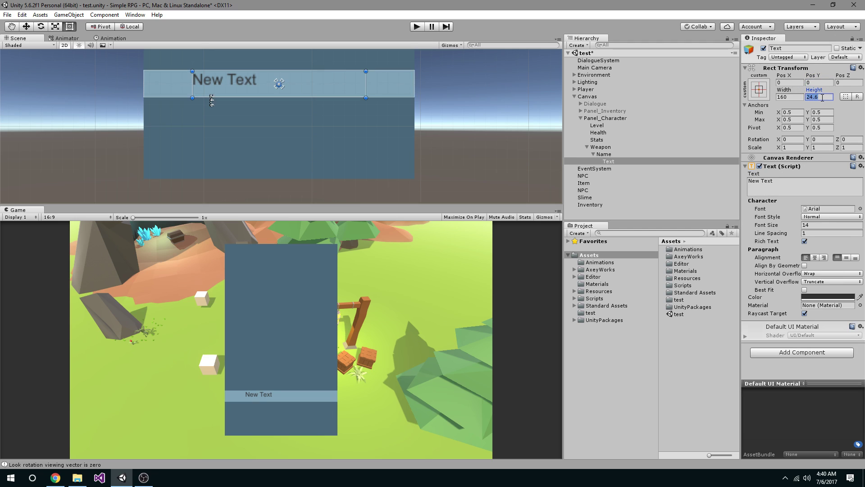
# Step: Centre the Text horizontally and vertically and widen it to 250 across the whole Name strip
pyautogui.click(846, 257)
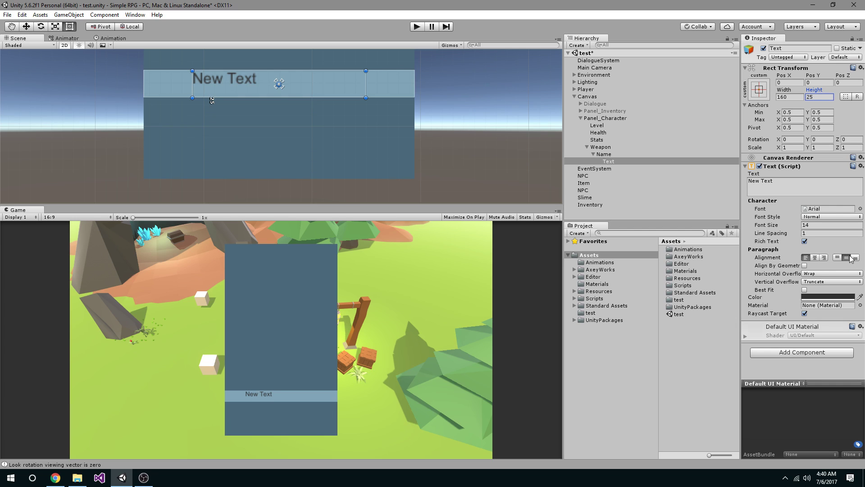
pyautogui.click(815, 257)
pyautogui.moveTo(366, 82); pyautogui.dragTo(414, 82)
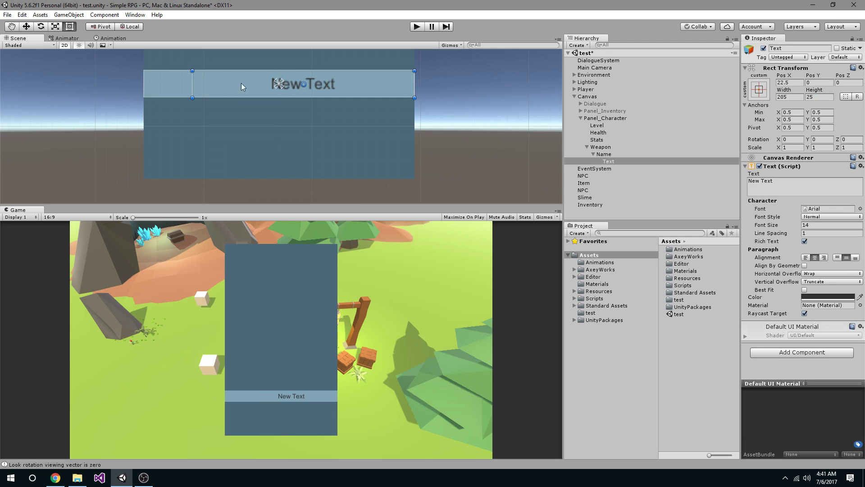
pyautogui.moveTo(192, 87); pyautogui.dragTo(147, 86)
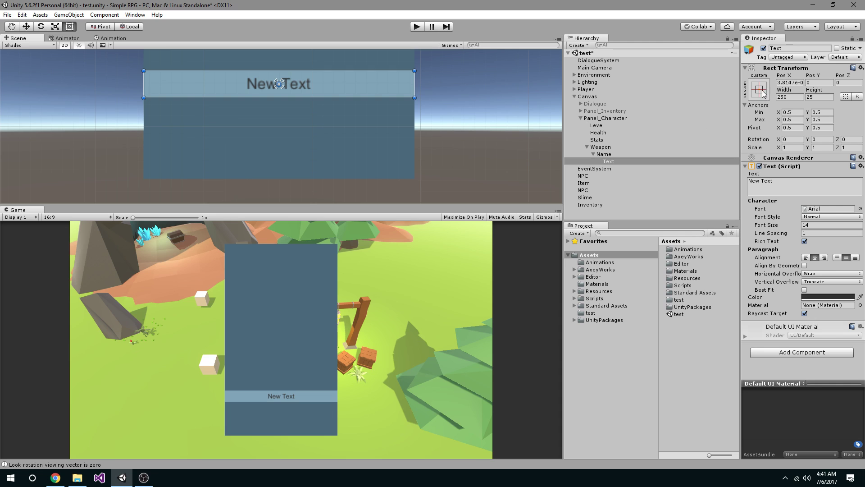
pyautogui.scroll(-8, 369, 133)
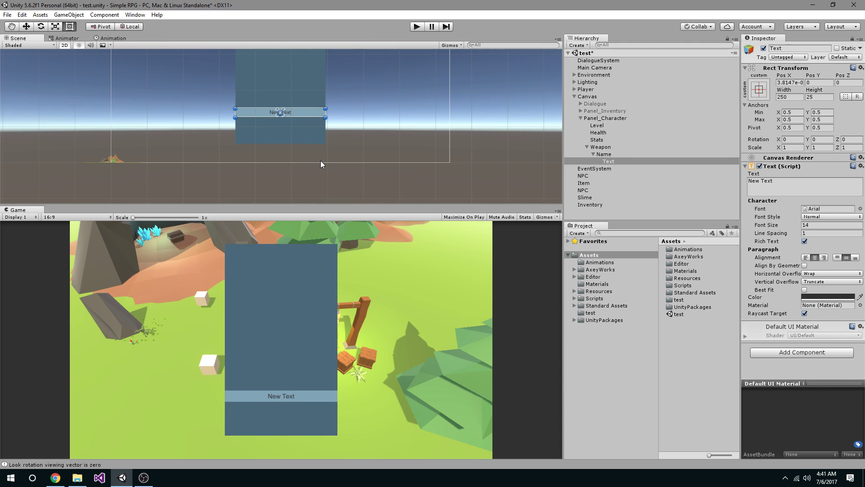
pyautogui.scroll(-1, 309, 149)
pyautogui.moveTo(310, 149)
pyautogui.mouseDown(button='middle')
pyautogui.moveTo(324, 110)
pyautogui.moveTo(282, 132)
pyautogui.mouseUp(button='middle')
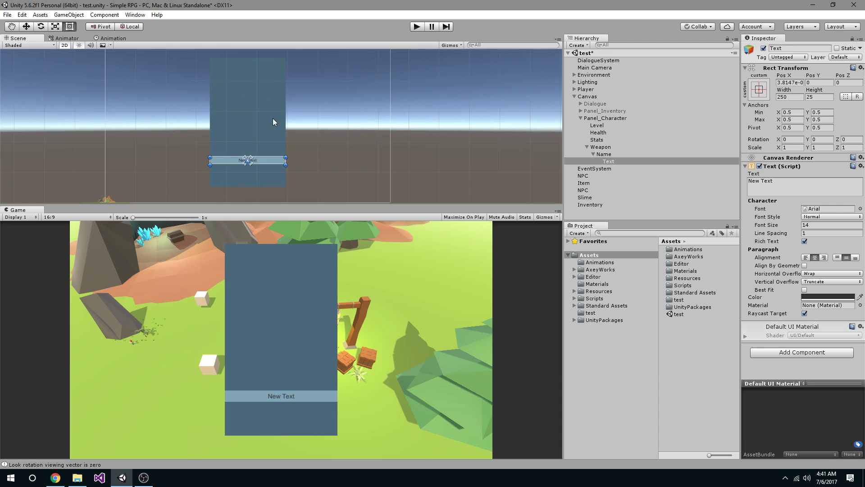
pyautogui.click(260, 78)
pyautogui.click(220, 80)
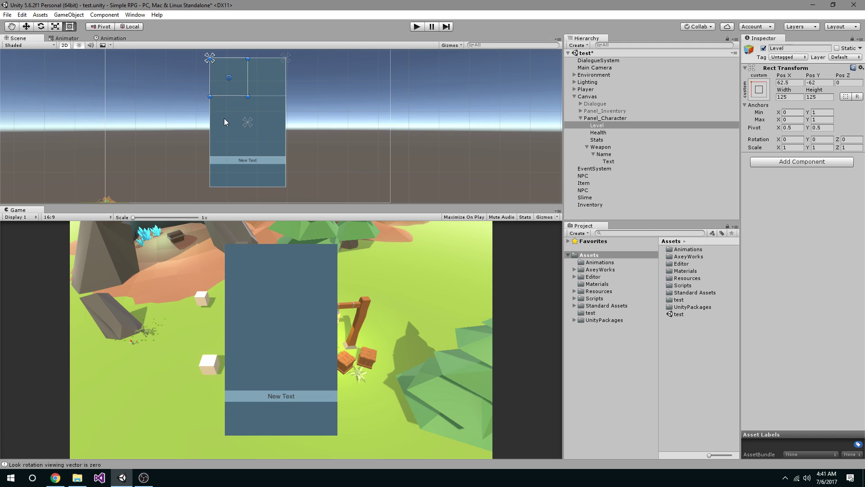
pyautogui.scroll(3, 224, 118)
pyautogui.moveTo(224, 118); pyautogui.dragTo(310, 91, button='middle')
# Step: Set the font size of the Text inside Name to 16
pyautogui.click(295, 137)
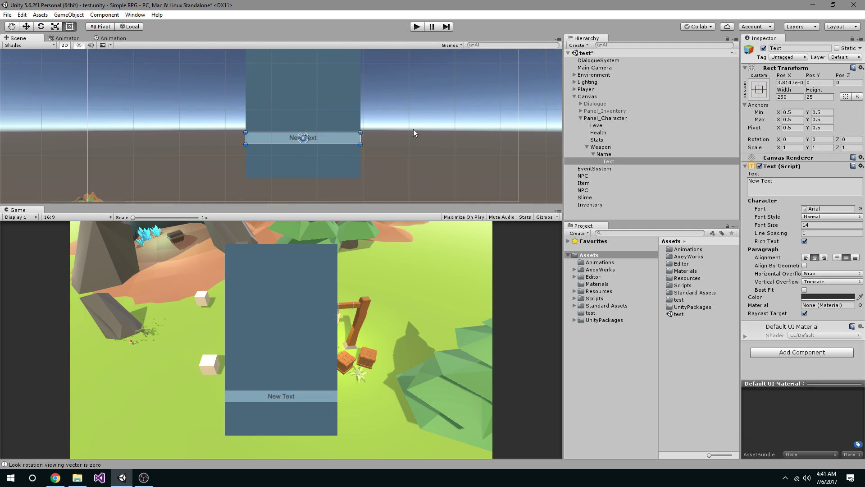
pyautogui.press('f')
pyautogui.click(769, 226)
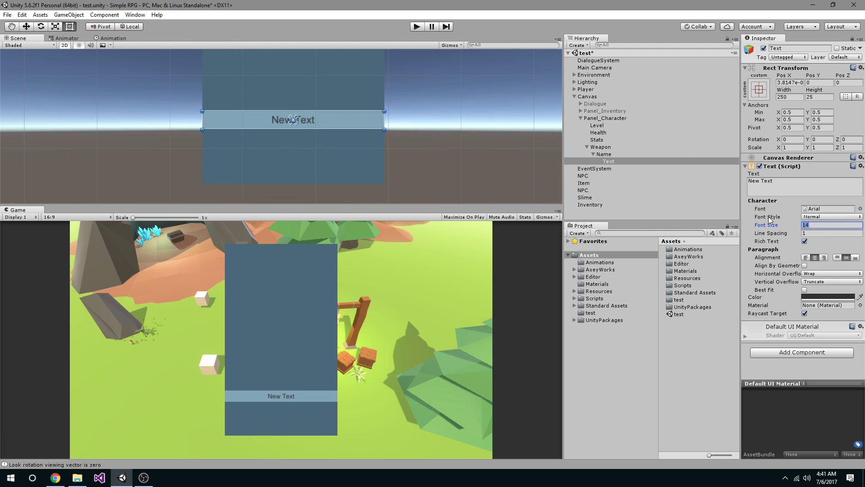
pyautogui.write('16')
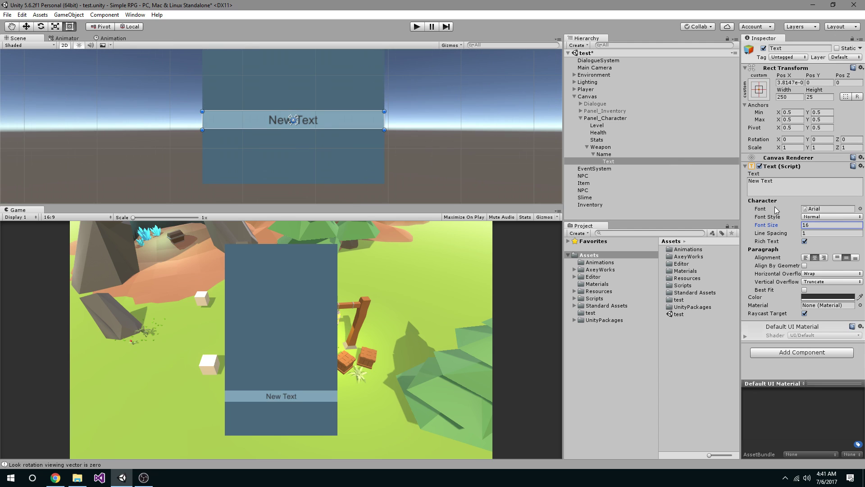
# Step: Set the colour of the Text inside Name to orange, hex FFA217FF
pyautogui.click(819, 297)
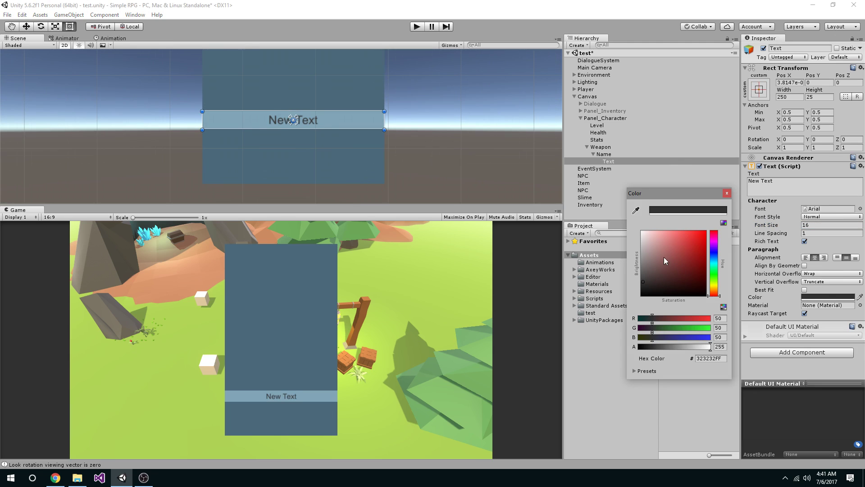
pyautogui.click(715, 287)
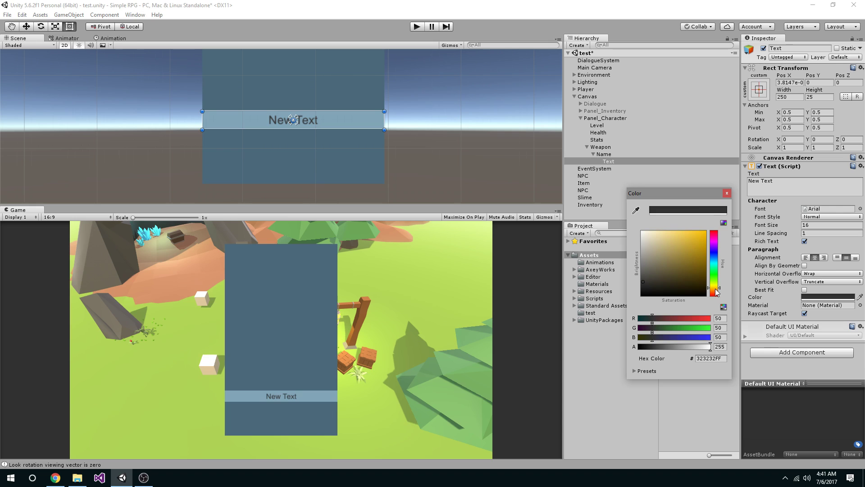
pyautogui.moveTo(717, 292); pyautogui.dragTo(716, 290)
pyautogui.moveTo(686, 234)
pyautogui.mouseDown()
pyautogui.moveTo(685, 220)
pyautogui.moveTo(698, 220)
pyautogui.mouseUp()
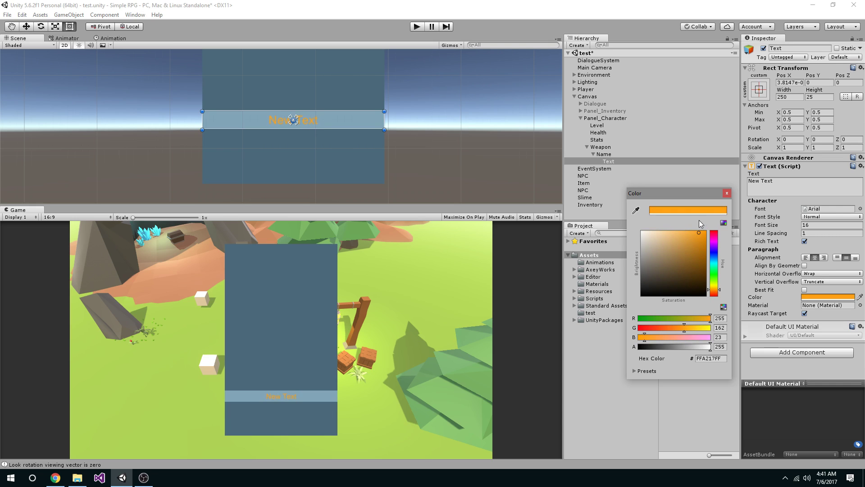
pyautogui.click(727, 193)
# Step: Sample the panel's blue for the Name strip's Image colour and darken it to hex 3F5F70FF
pyautogui.click(612, 155)
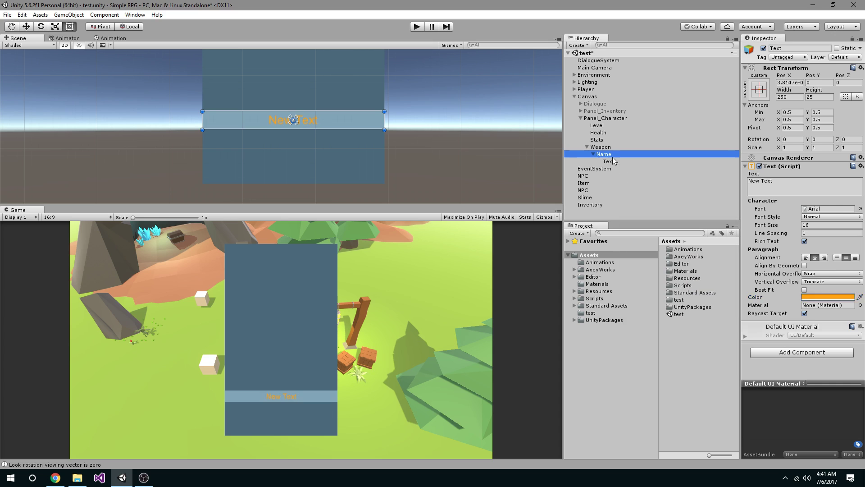
pyautogui.click(604, 147)
pyautogui.click(612, 154)
pyautogui.click(827, 182)
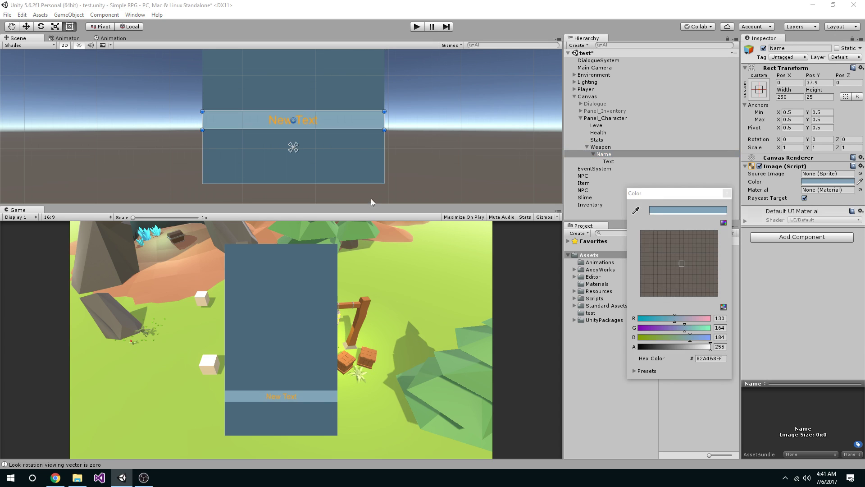
pyautogui.click(359, 180)
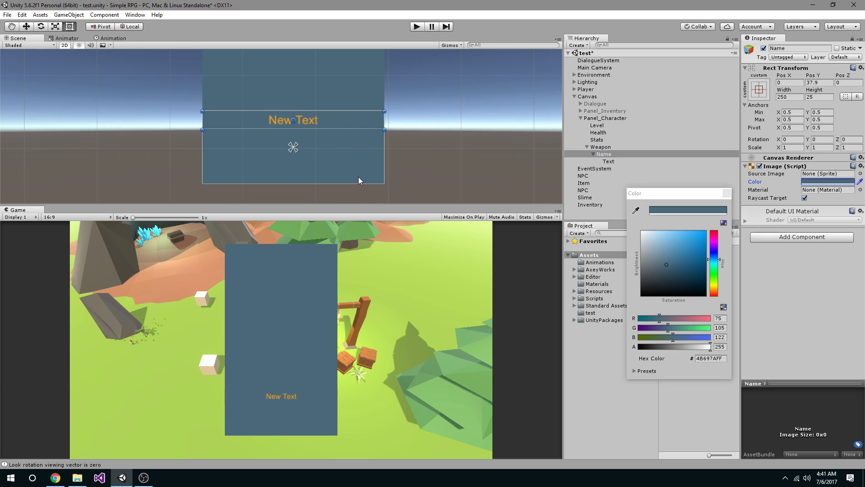
pyautogui.click(668, 266)
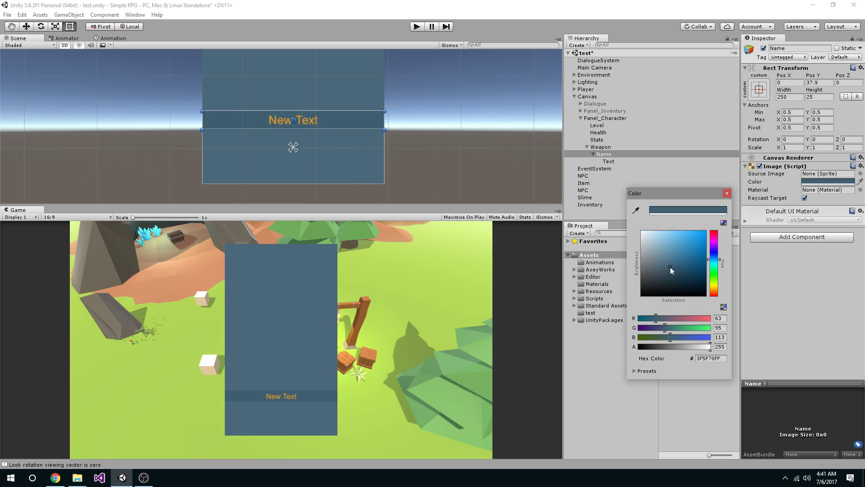
pyautogui.click(727, 193)
# Step: Change the Text inside Name to "Great Sword" and set its font style to Bold
pyautogui.click(626, 161)
pyautogui.press('Tab')
pyautogui.write('G')
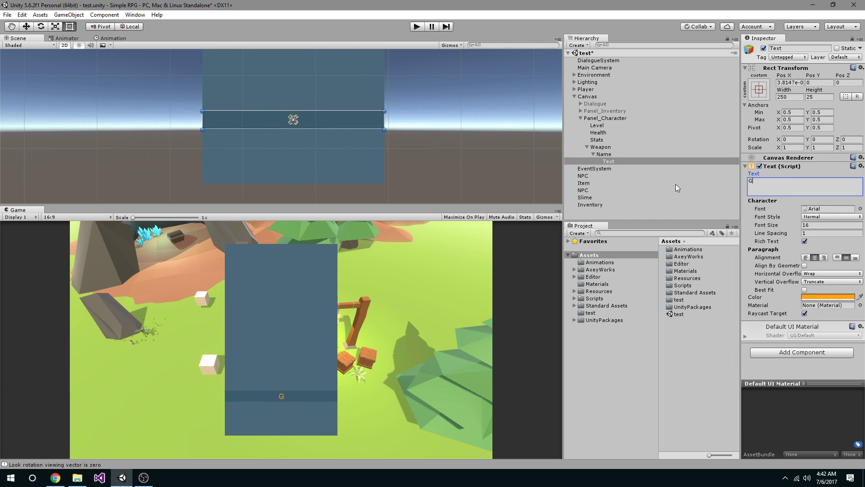
pyautogui.write('reat Sword')
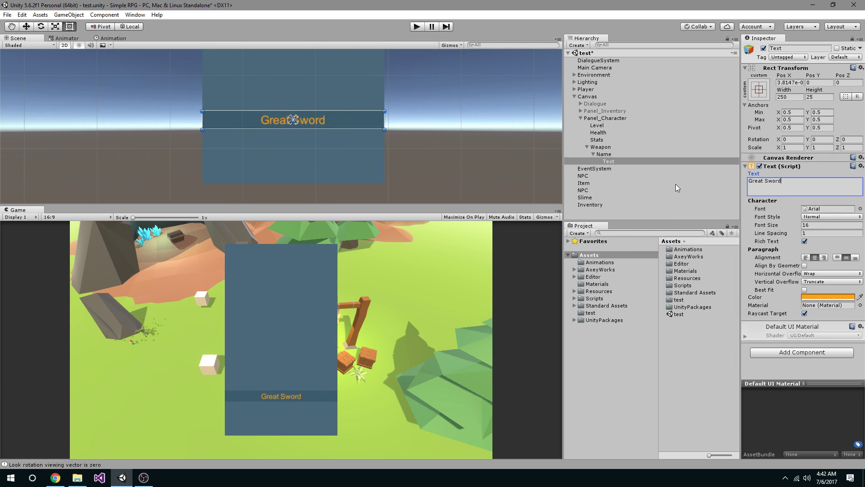
pyautogui.click(831, 217)
pyautogui.click(811, 225)
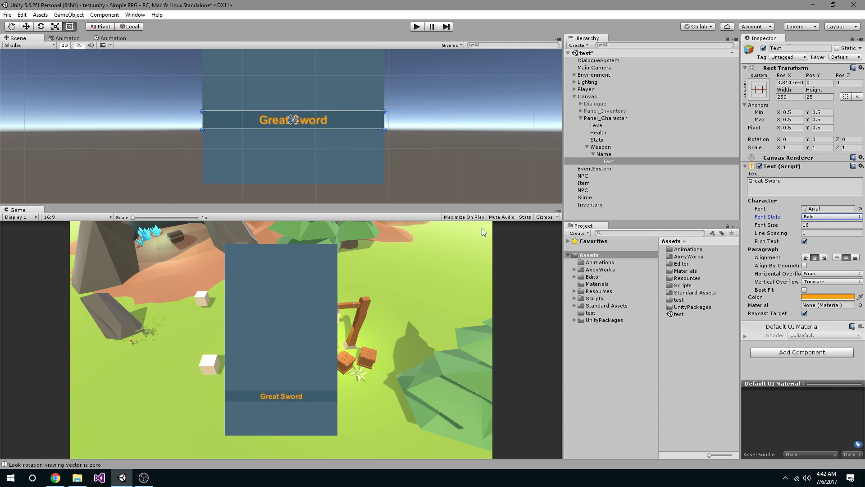
# Step: Add a UI Image under Weapon and fit it below the Name strip at the section's lower-left corner, about 77.5 by 75.4
pyautogui.scroll(-3, 425, 137)
pyautogui.click(595, 161)
pyautogui.click(593, 153)
pyautogui.rightClick(600, 147)
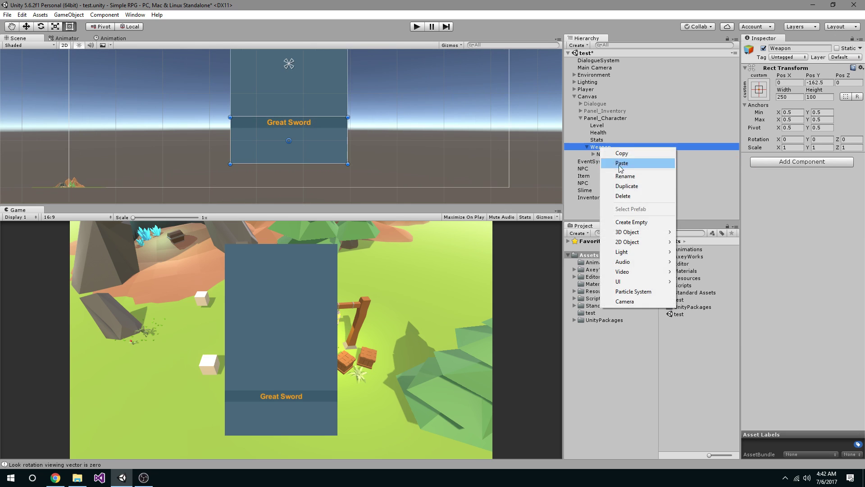
pyautogui.moveTo(638, 281)
pyautogui.click(552, 291)
pyautogui.moveTo(314, 135); pyautogui.dragTo(271, 148)
pyautogui.moveTo(277, 183); pyautogui.dragTo(264, 171)
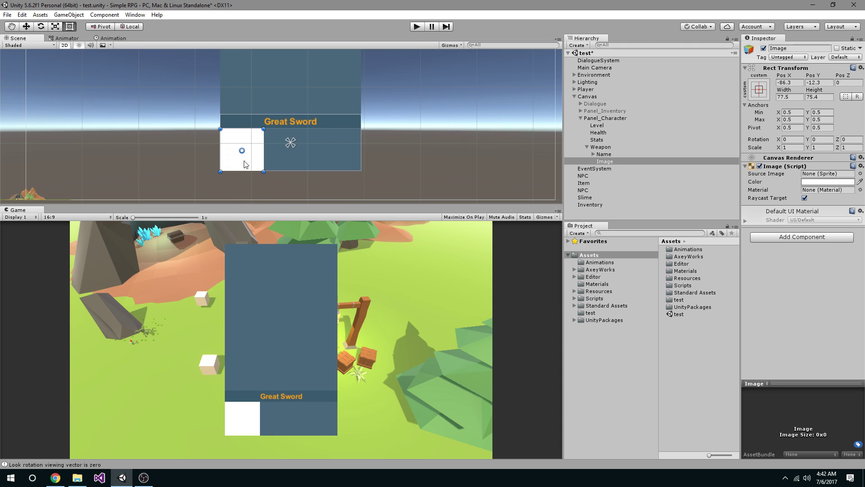
# Step: Set the Image's width and height to 75
pyautogui.scroll(1, 245, 160)
pyautogui.press('f')
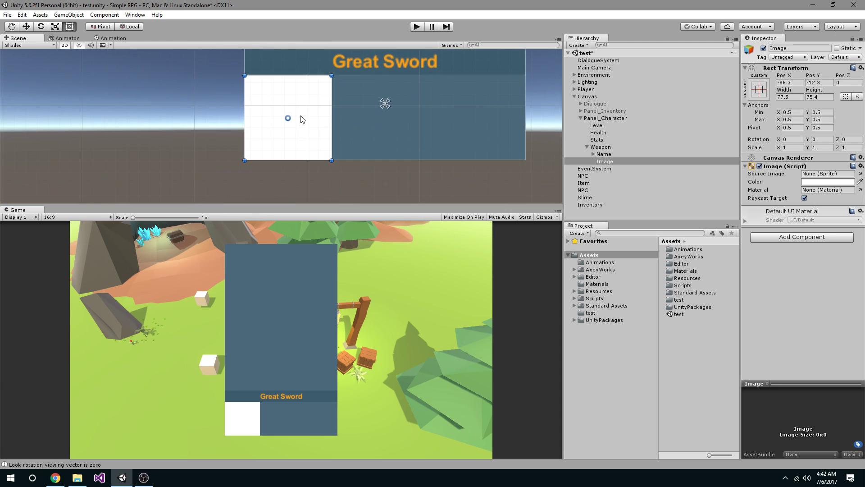
pyautogui.click(789, 97)
pyautogui.scroll(-1, 496, 112)
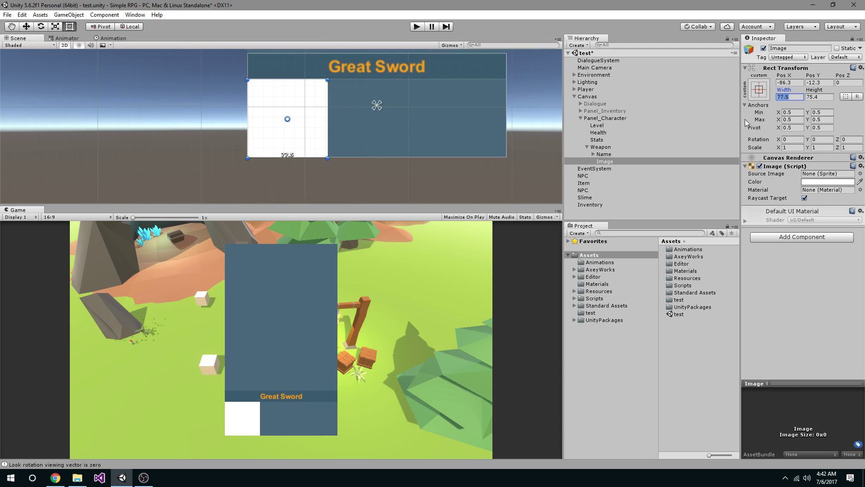
pyautogui.write('75')
pyautogui.press('Tab')
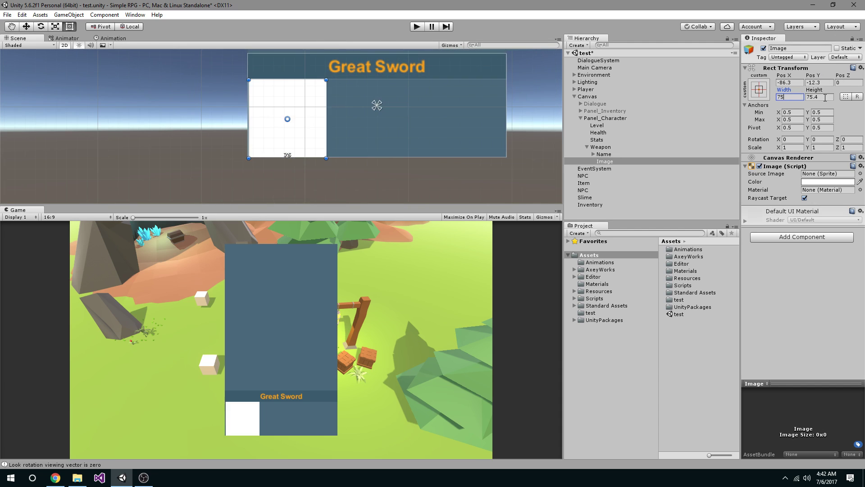
pyautogui.write('75')
# Step: Align the Image with the lower-left corner of the Weapon section at about Pos X -87.5 and Pos Y -12.5
pyautogui.moveTo(303, 141); pyautogui.dragTo(302, 143)
pyautogui.scroll(2, 293, 131)
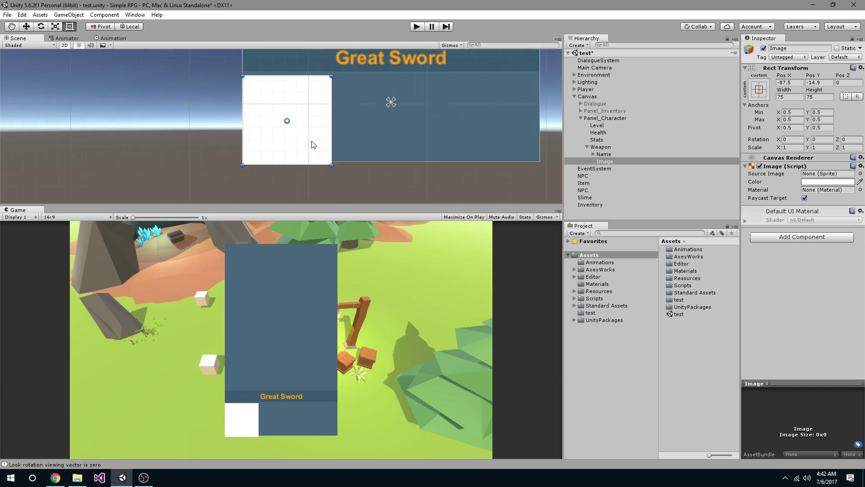
pyautogui.moveTo(333, 120); pyautogui.dragTo(335, 120)
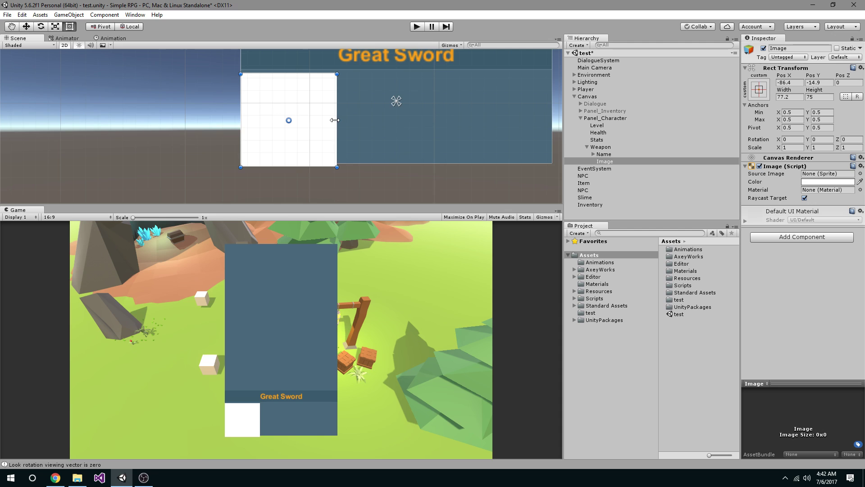
pyautogui.hotkey('ctrl', 'z')
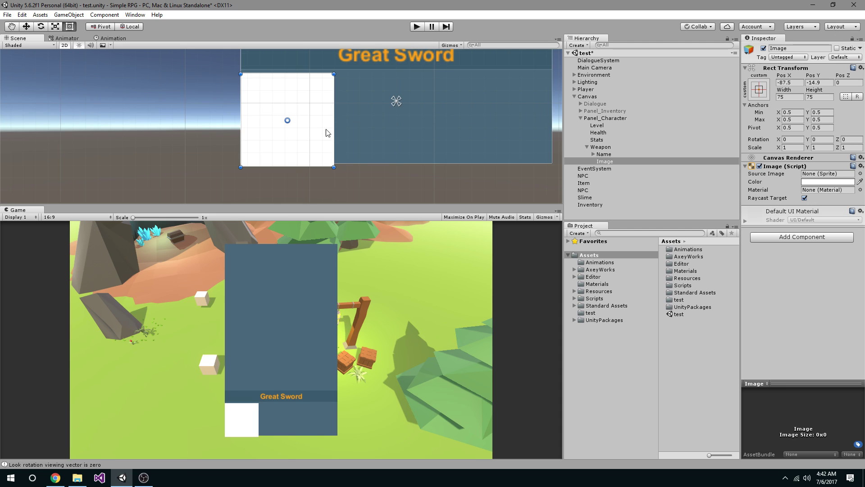
pyautogui.hotkey('ctrl', 'z')
pyautogui.scroll(1, 288, 126)
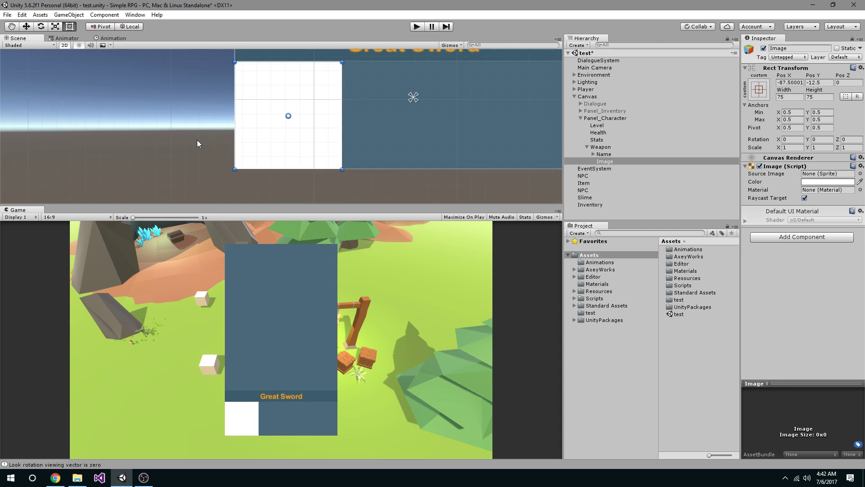
# Step: Examine the edge between the Image and the Name strip, and check the dimensions of the Text, Panel_Character and Weapon
pyautogui.click(188, 125)
pyautogui.scroll(1, 178, 145)
pyautogui.scroll(6, 202, 152)
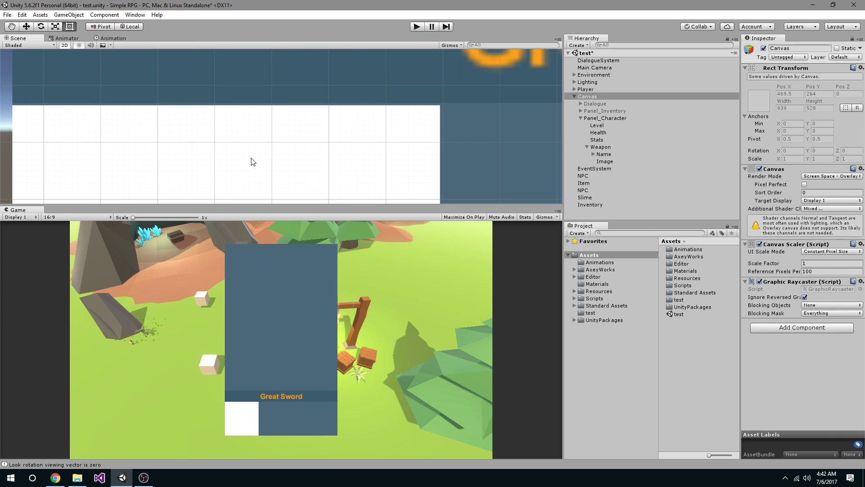
pyautogui.scroll(-5, 265, 151)
pyautogui.click(303, 103)
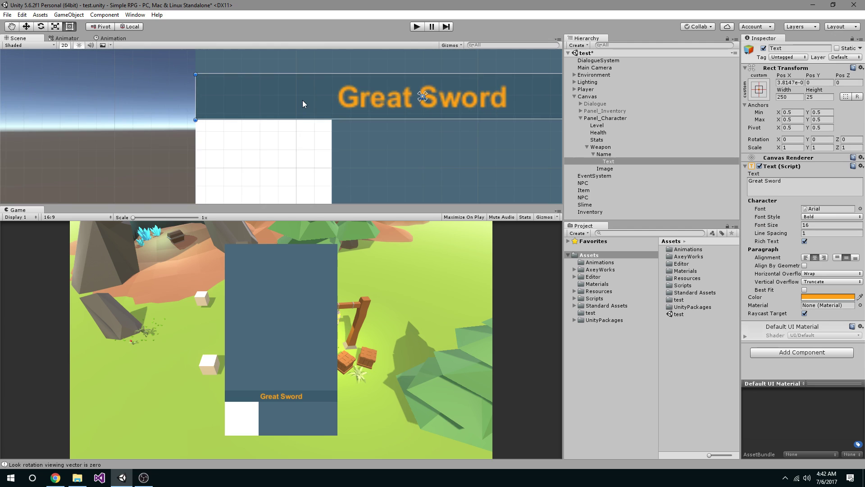
pyautogui.scroll(-1, 303, 103)
pyautogui.click(401, 168)
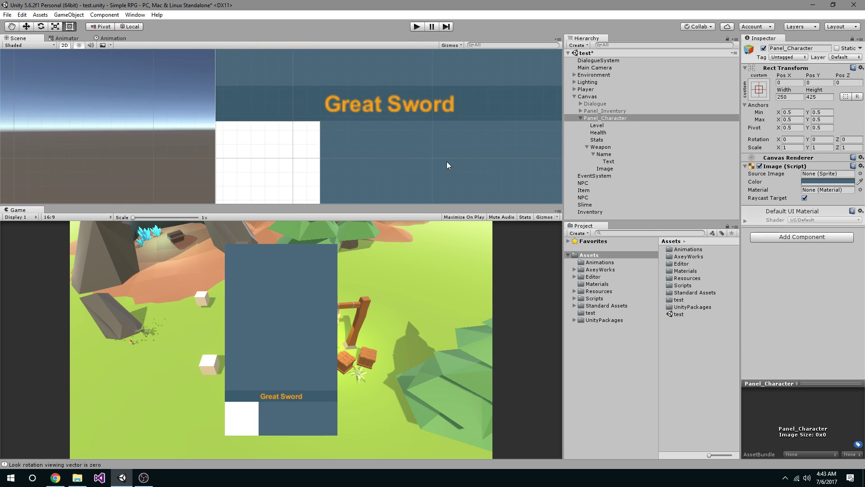
pyautogui.scroll(-2, 446, 165)
pyautogui.click(400, 149)
pyautogui.click(414, 155)
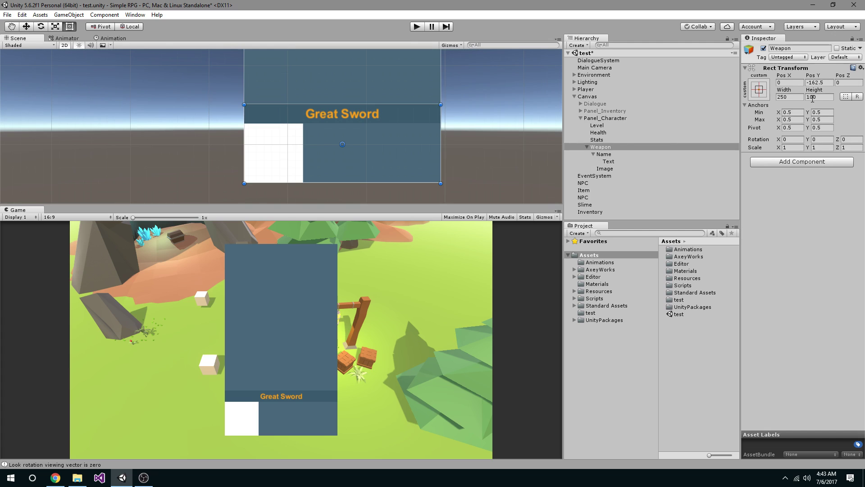
# Step: Compare the Image's position and size with those of Name and its Text, examining the border between them closely
pyautogui.click(285, 143)
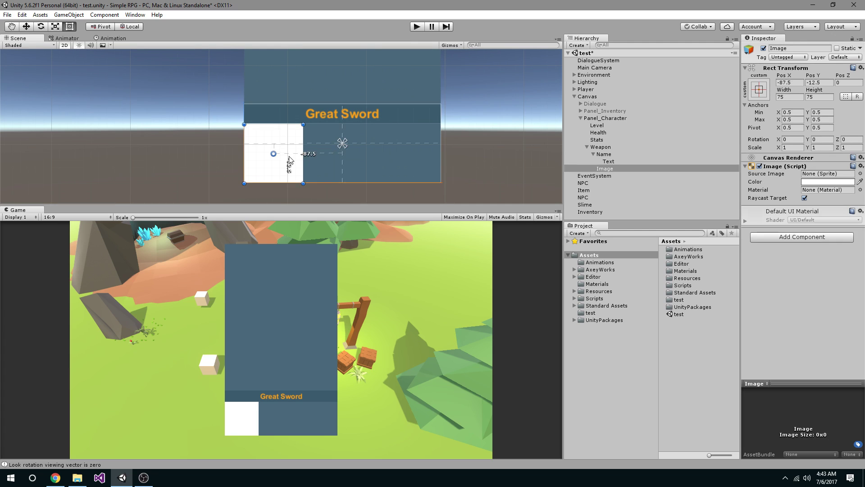
pyautogui.scroll(3, 288, 153)
pyautogui.moveTo(285, 144); pyautogui.dragTo(284, 144)
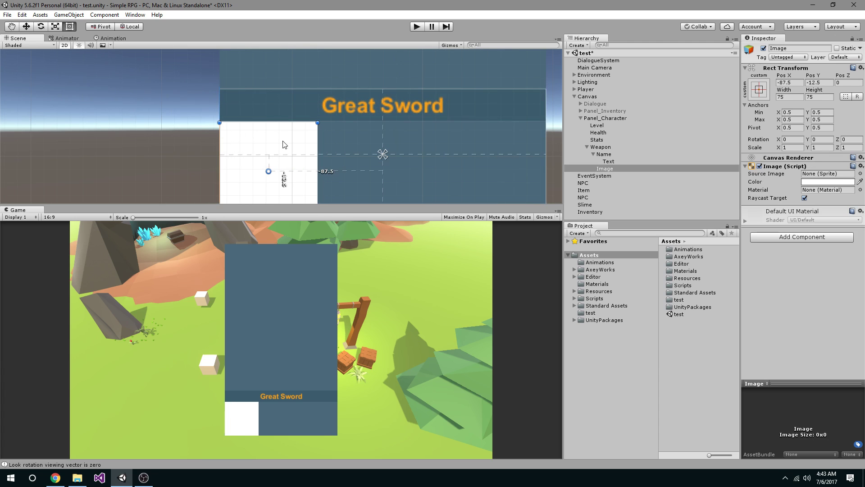
pyautogui.scroll(6, 266, 178)
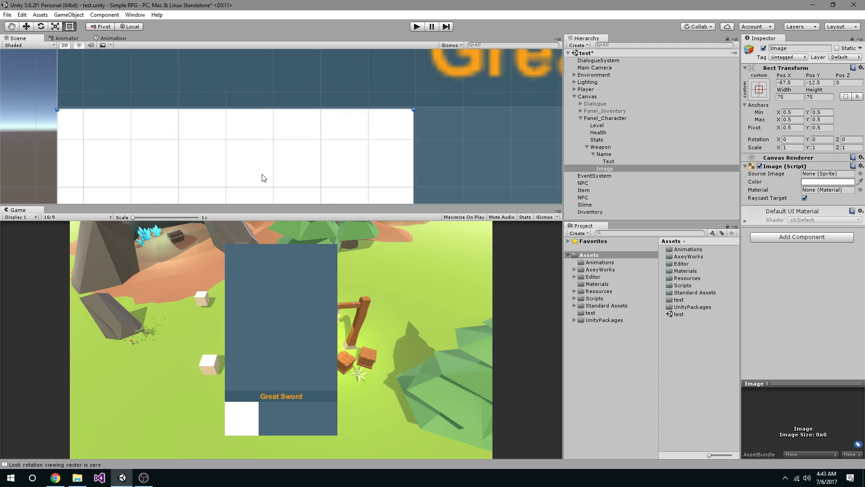
pyautogui.scroll(-5, 252, 182)
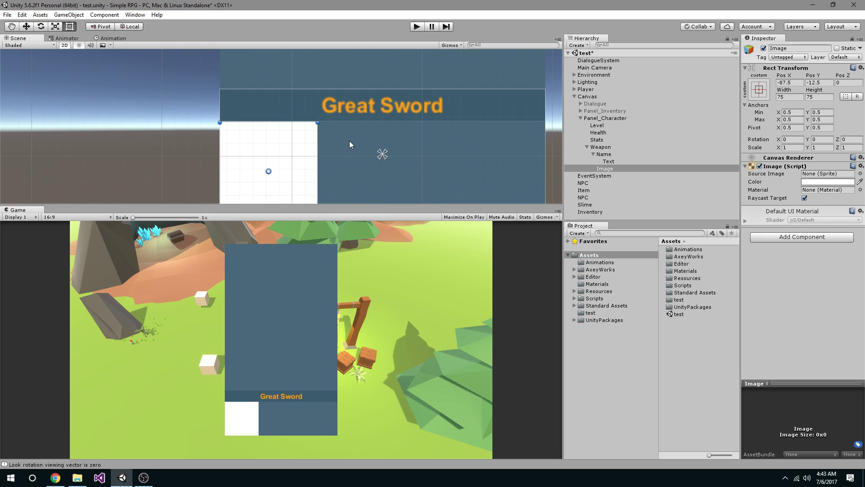
pyautogui.click(282, 111)
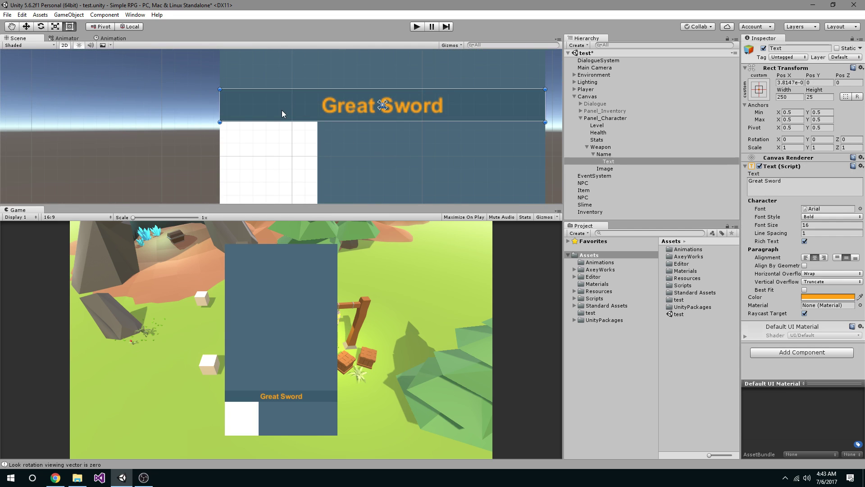
pyautogui.click(610, 156)
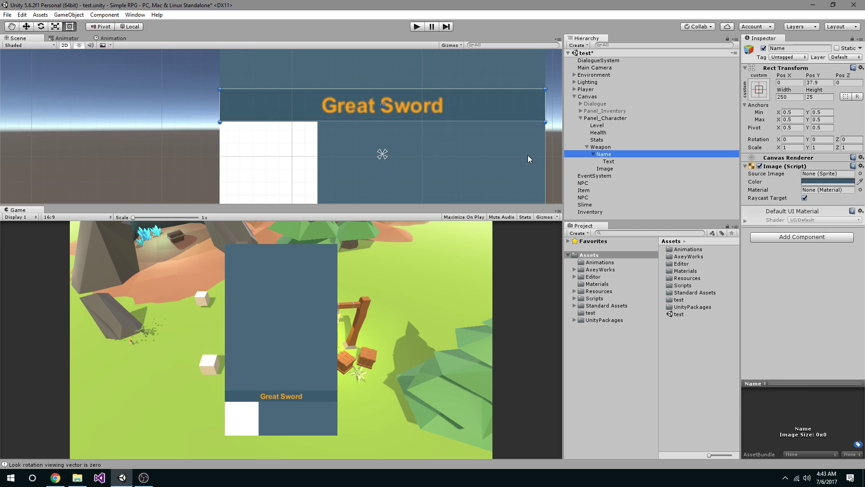
pyautogui.click(277, 158)
pyautogui.moveTo(281, 155); pyautogui.dragTo(293, 129, button='middle')
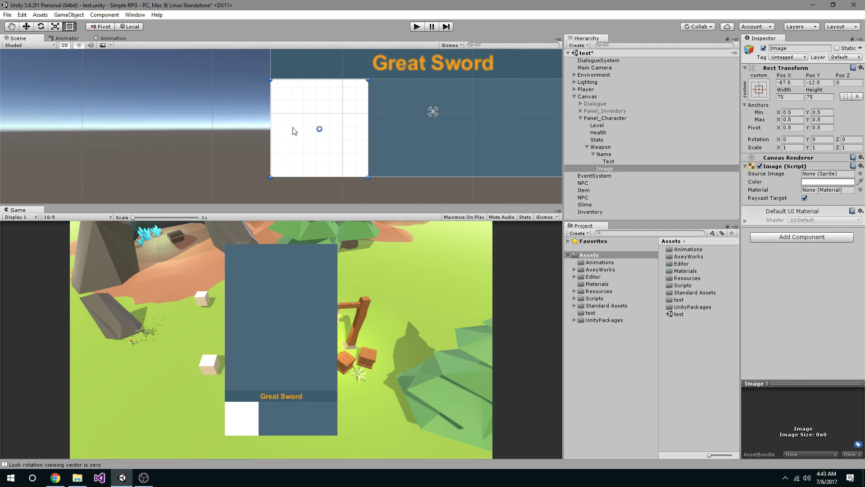
# Step: Nudge the Image up to Pos Y -12.1 against the Name strip and check it against the Text and Weapon rectangles
pyautogui.moveTo(321, 159)
pyautogui.mouseDown()
pyautogui.moveTo(336, 155)
pyautogui.moveTo(322, 159)
pyautogui.mouseUp()
pyautogui.scroll(3, 315, 153)
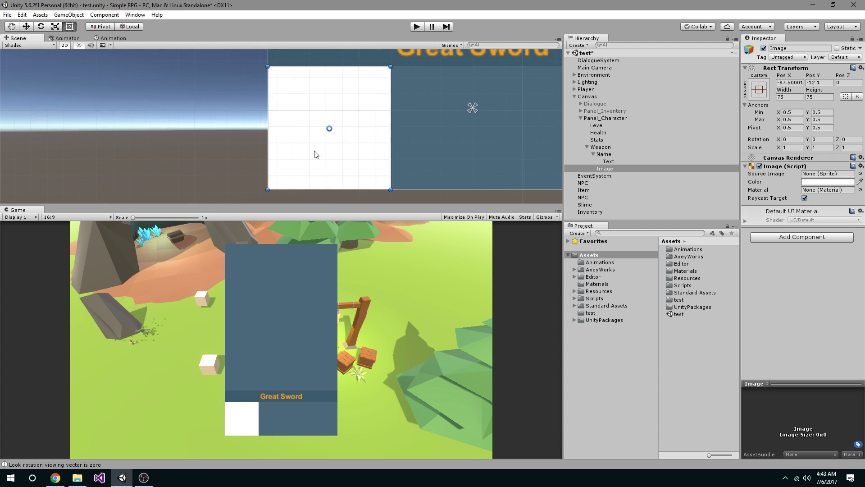
pyautogui.scroll(-3, 288, 140)
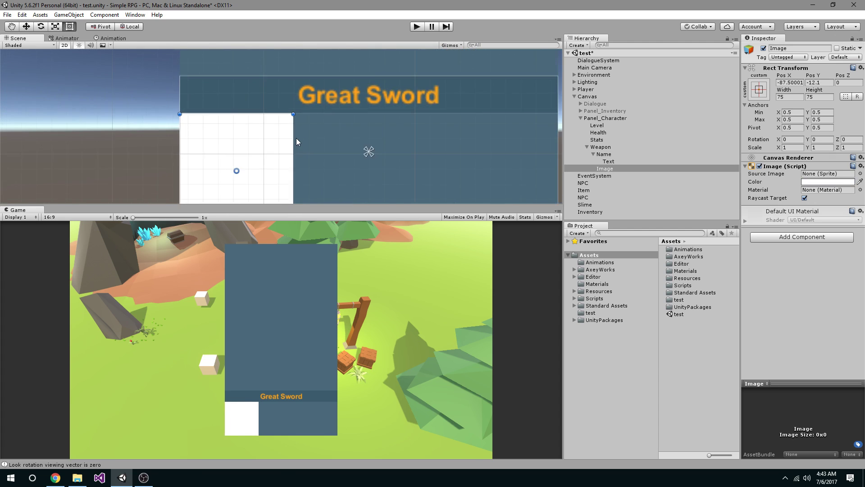
pyautogui.click(266, 109)
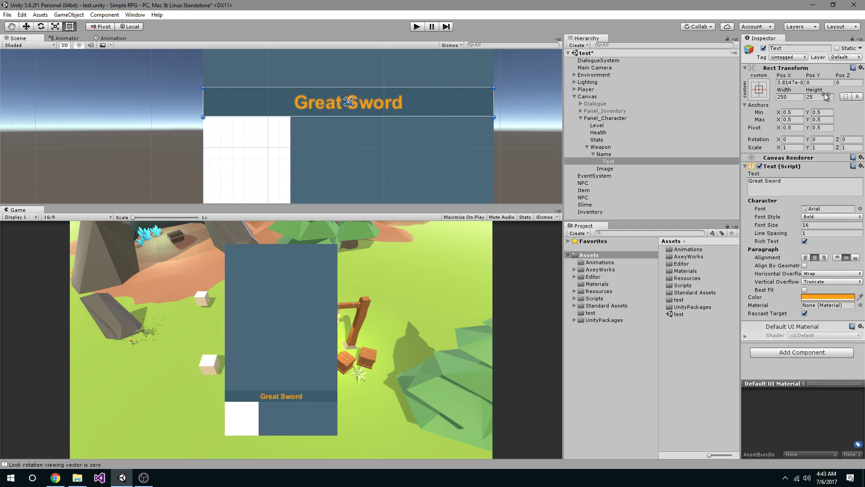
pyautogui.click(432, 137)
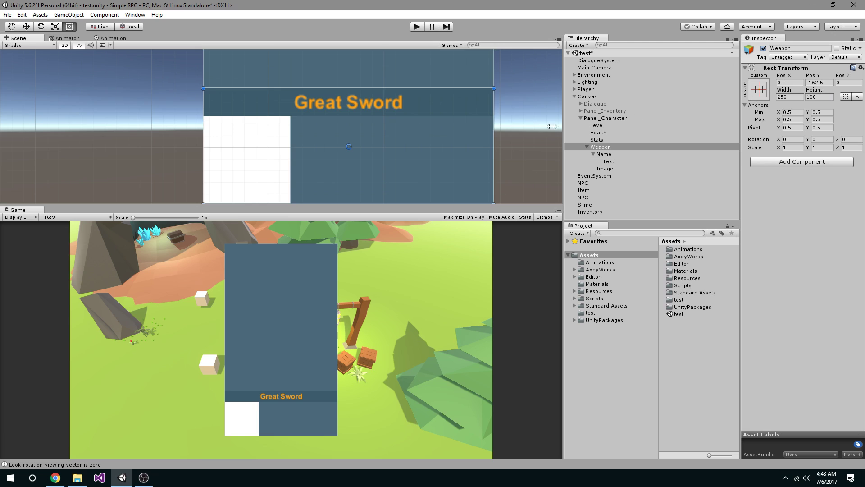
pyautogui.click(262, 143)
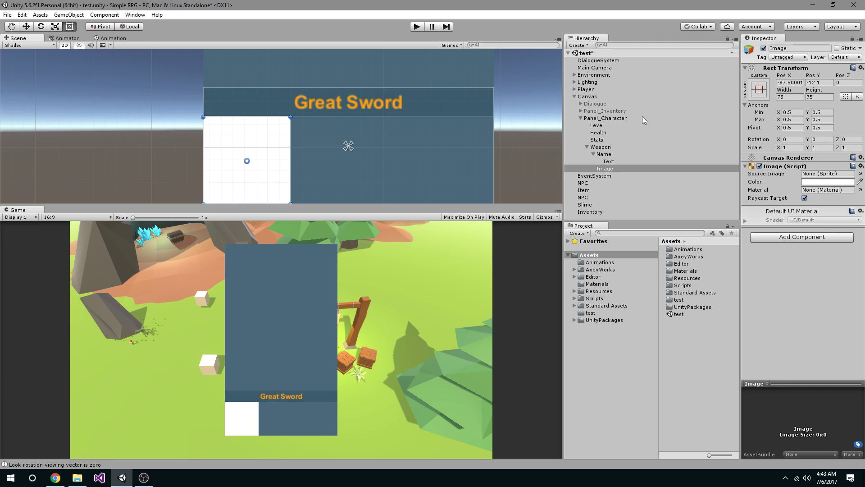
# Step: Anchor the Image to the middle-left of the Weapon section and move its pivot to the Image's left edge
pyautogui.click(789, 83)
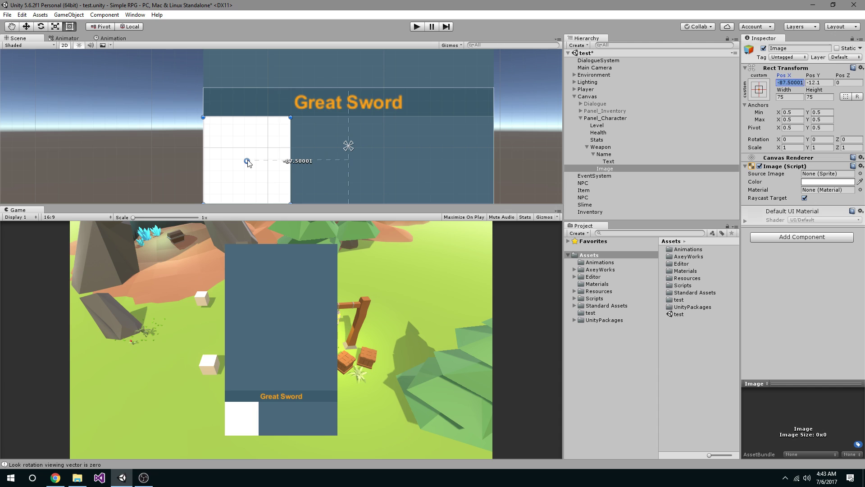
pyautogui.click(753, 90)
pyautogui.click(789, 179)
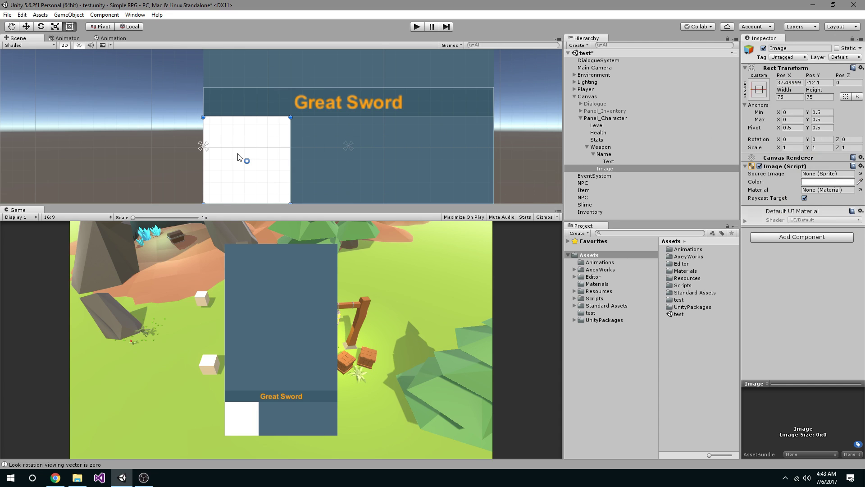
pyautogui.moveTo(246, 161); pyautogui.dragTo(204, 161)
# Step: Set the Image's position to Pos X 0 and Pos Y -12.5
pyautogui.click(790, 82)
pyautogui.write('0')
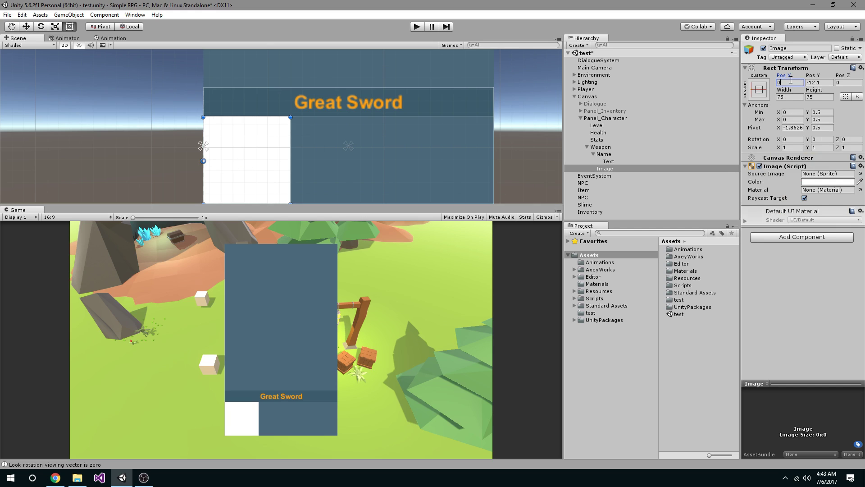
pyautogui.click(822, 84)
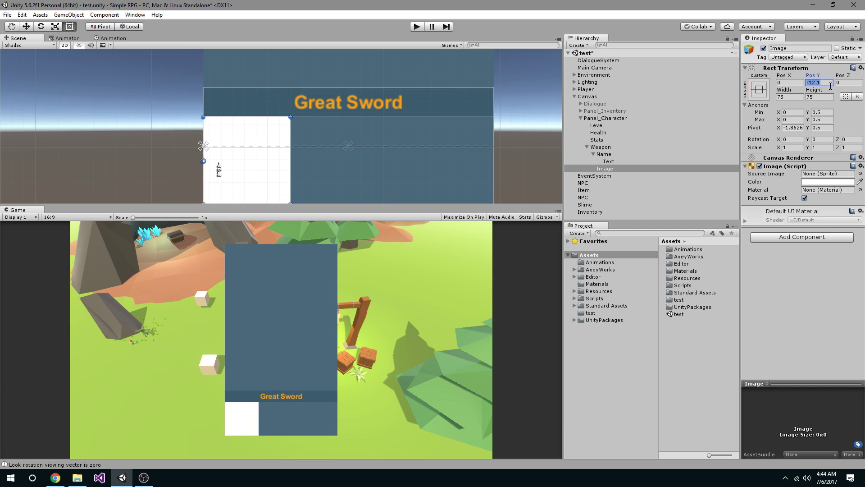
pyautogui.write('-12.5')
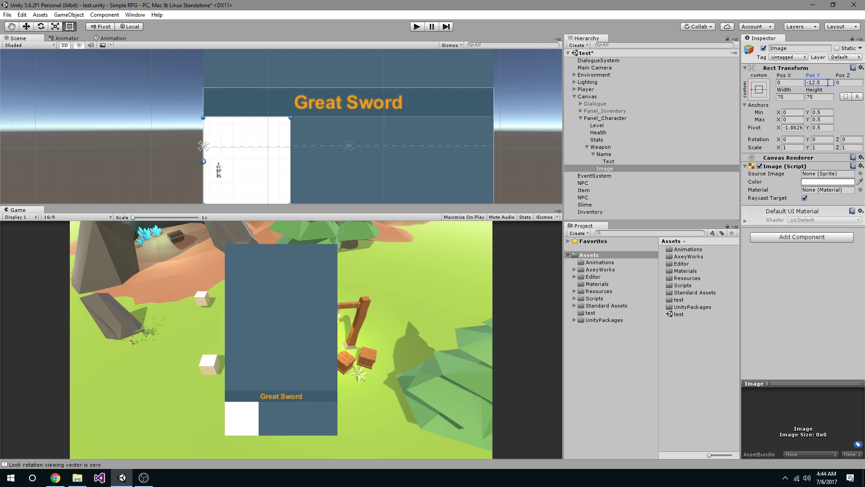
# Step: Examine how the Image lines up with the Weapon section's left edge and the Great Sword strip
pyautogui.click(539, 145)
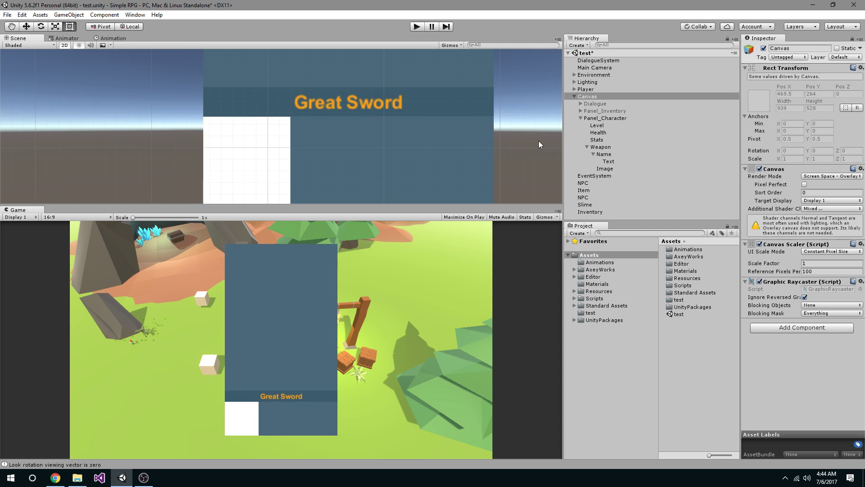
pyautogui.scroll(6, 141, 128)
pyautogui.scroll(-6, 149, 122)
pyautogui.moveTo(243, 154); pyautogui.dragTo(227, 125, button='middle')
pyautogui.press('t')
pyautogui.scroll(-2, 380, 138)
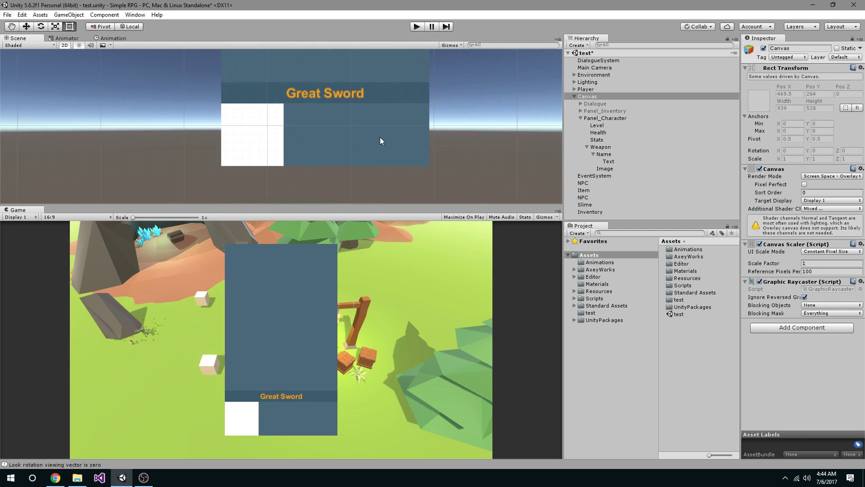
pyautogui.scroll(1, 376, 131)
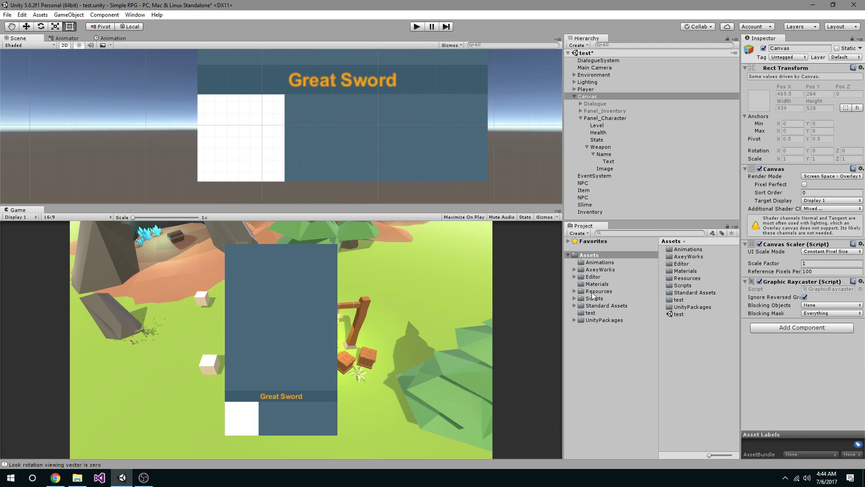
# Step: Open the Items icon folder under Resources/UI/Icons in the project assets
pyautogui.doubleClick(684, 278)
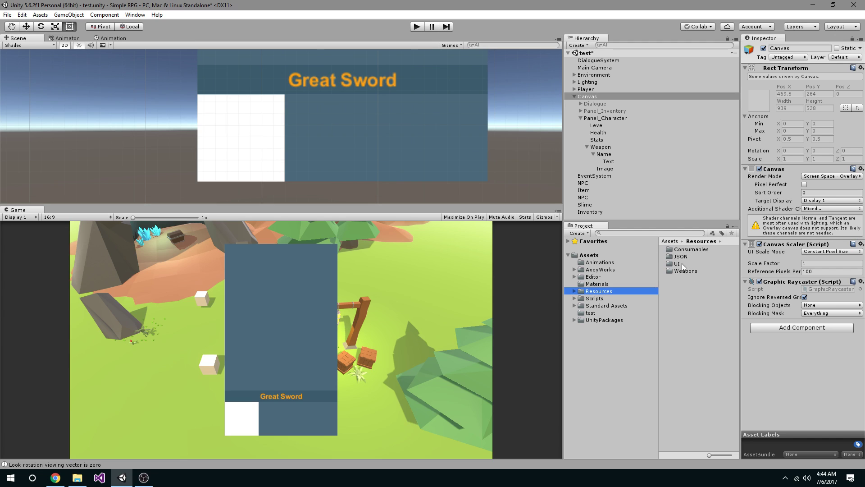
pyautogui.click(684, 265)
pyautogui.doubleClick(684, 265)
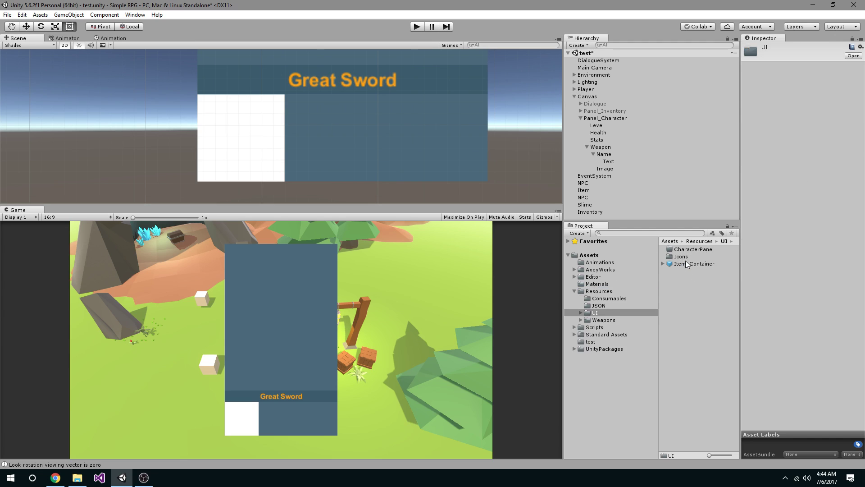
pyautogui.click(686, 258)
pyautogui.doubleClick(686, 257)
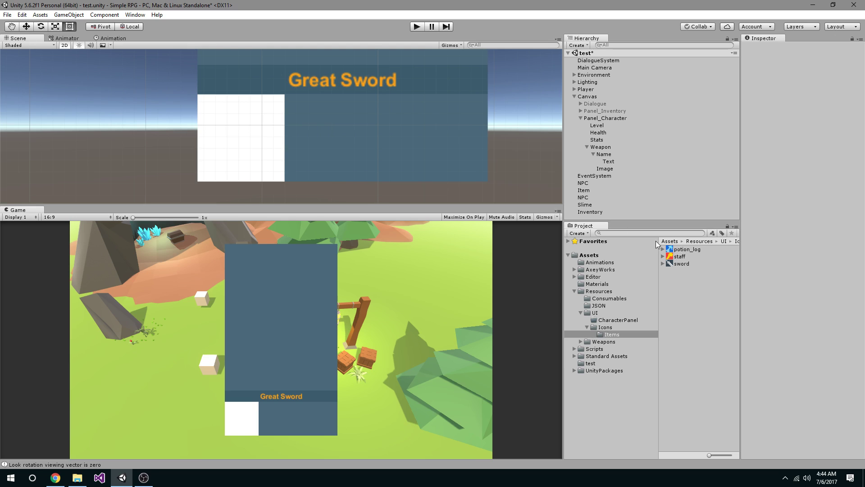
# Step: Assign the staff sprite as the source image of the Weapon section's Image
pyautogui.click(606, 168)
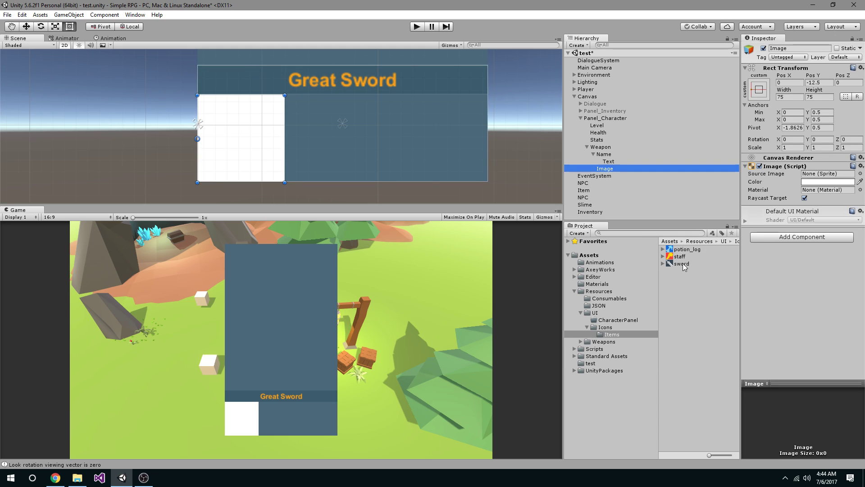
pyautogui.moveTo(680, 256); pyautogui.dragTo(824, 175)
pyautogui.scroll(3, 452, 147)
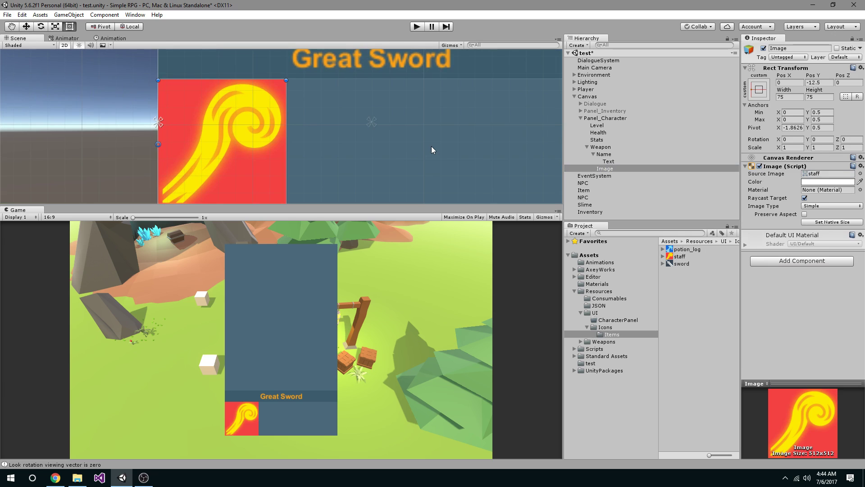
pyautogui.click(431, 146)
pyautogui.scroll(-3, 278, 136)
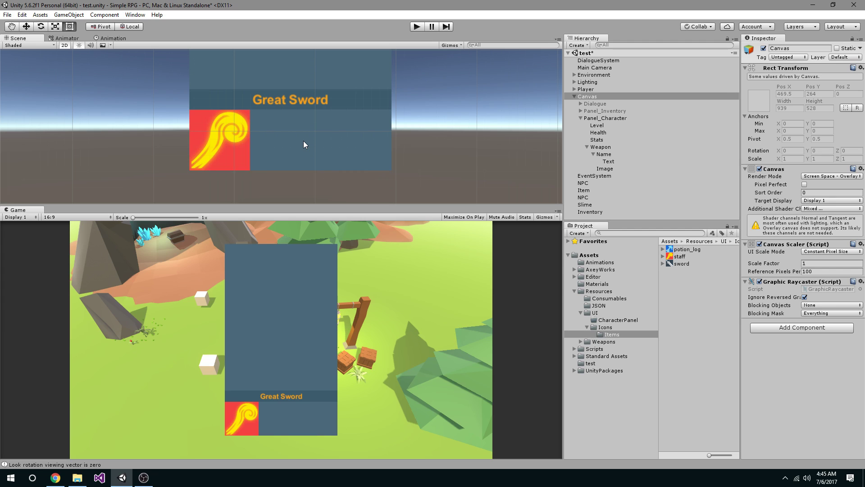
# Step: Create an empty child object under Weapon and set its height to 75
pyautogui.click(604, 169)
pyautogui.click(593, 153)
pyautogui.rightClick(608, 147)
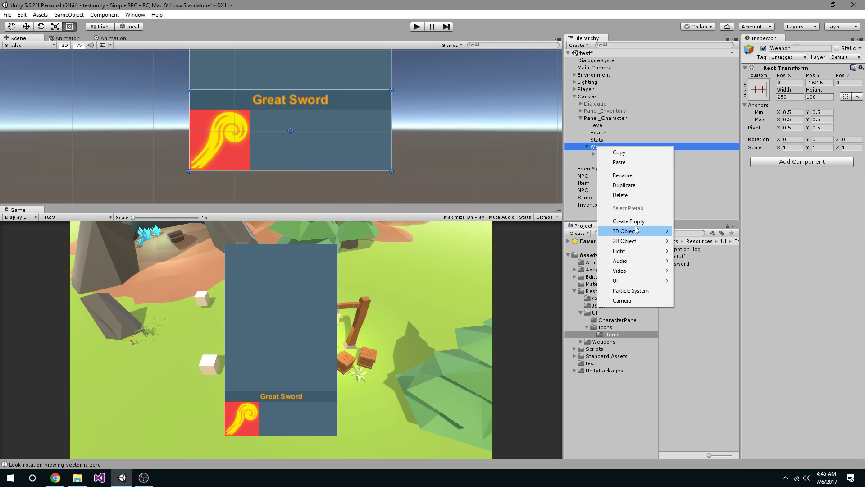
pyautogui.click(628, 220)
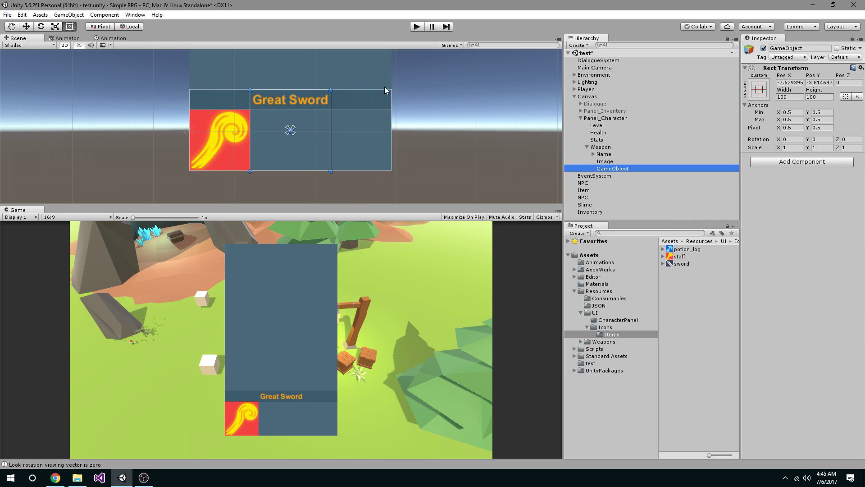
pyautogui.click(820, 97)
pyautogui.write('75')
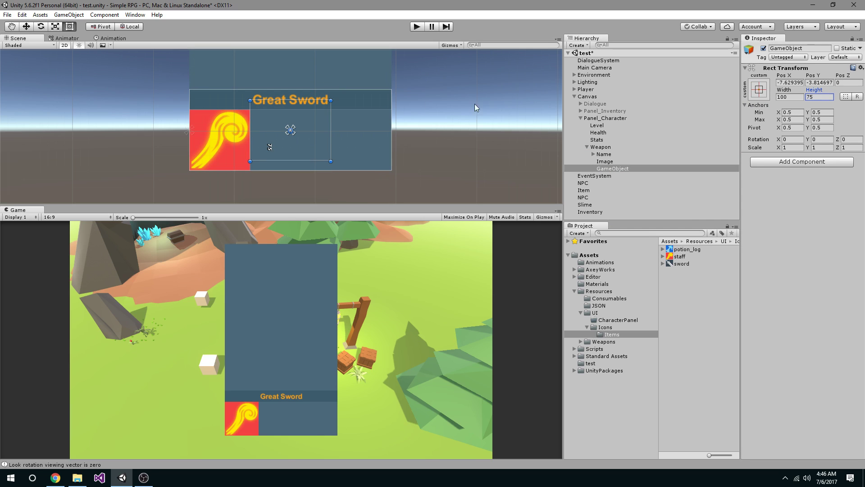
# Step: Set the new object's width to 175 and fit it beside the Image at about Pos X 37.5, Pos Y -12.5
pyautogui.click(352, 143)
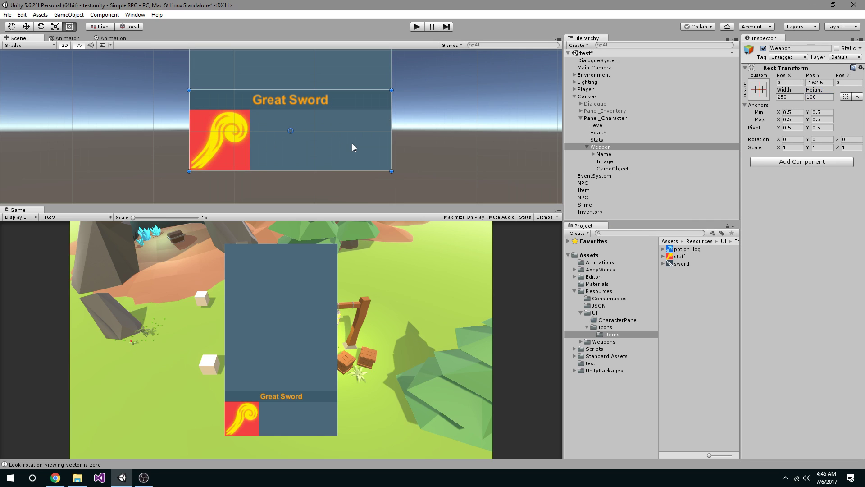
pyautogui.click(237, 141)
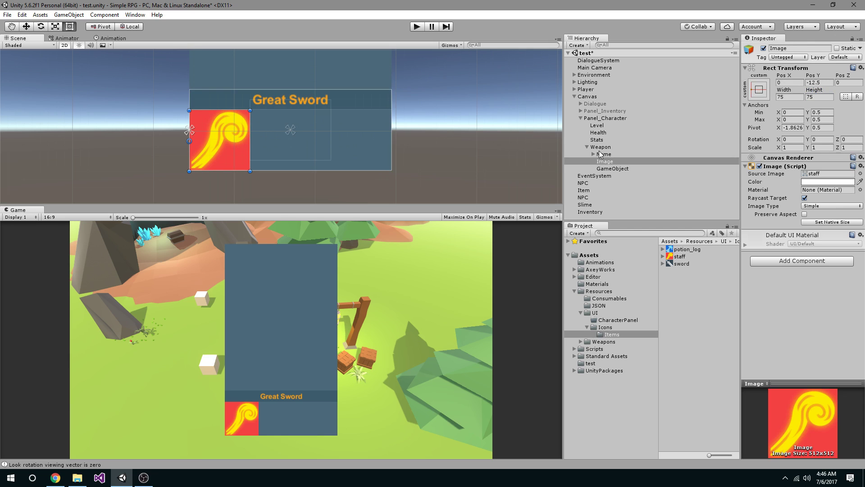
pyautogui.click(606, 168)
pyautogui.click(789, 97)
pyautogui.write('175')
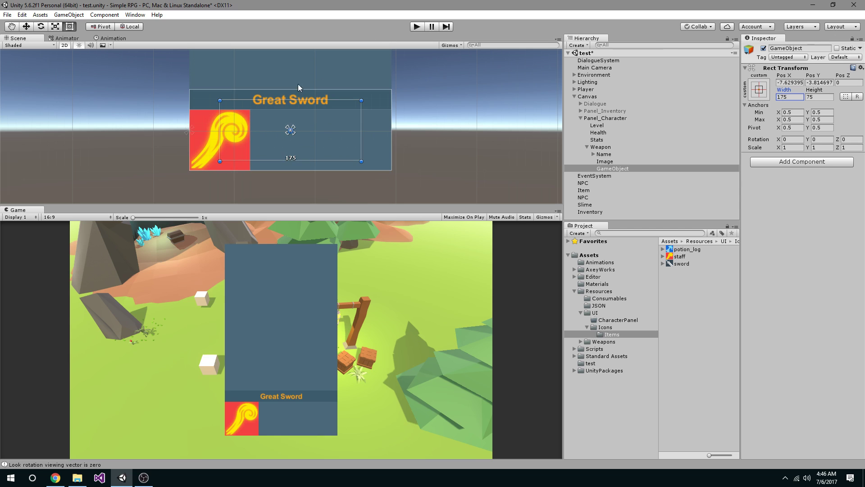
pyautogui.moveTo(328, 130); pyautogui.dragTo(358, 143)
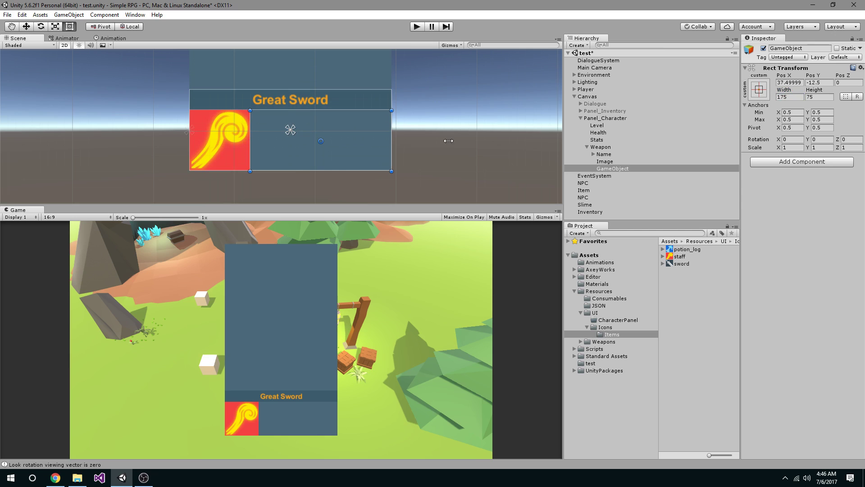
# Step: Rename the new empty object under Weapon as Stats
pyautogui.click(637, 168)
pyautogui.press('F2')
pyautogui.write('Stats')
pyautogui.press('Return')
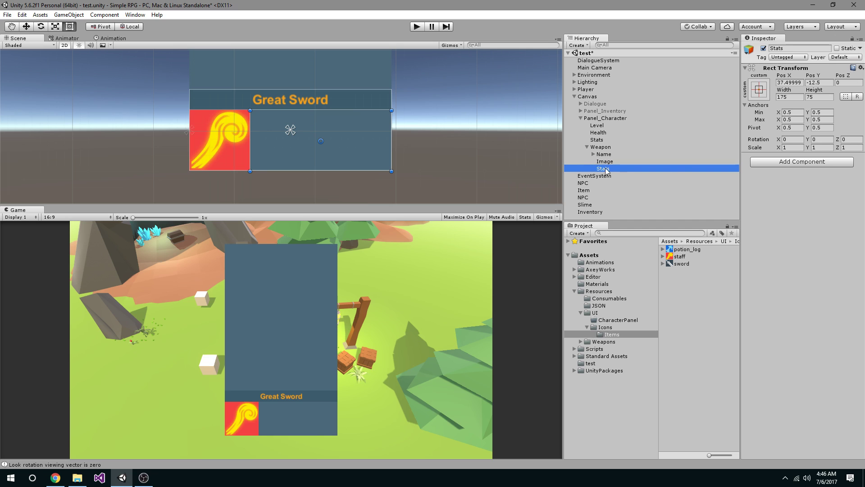
# Step: Add a Grid Layout Group component to Weapon's Stats object and set its cell size X to 87.5
pyautogui.click(791, 162)
pyautogui.write('grid')
pyautogui.press('Return')
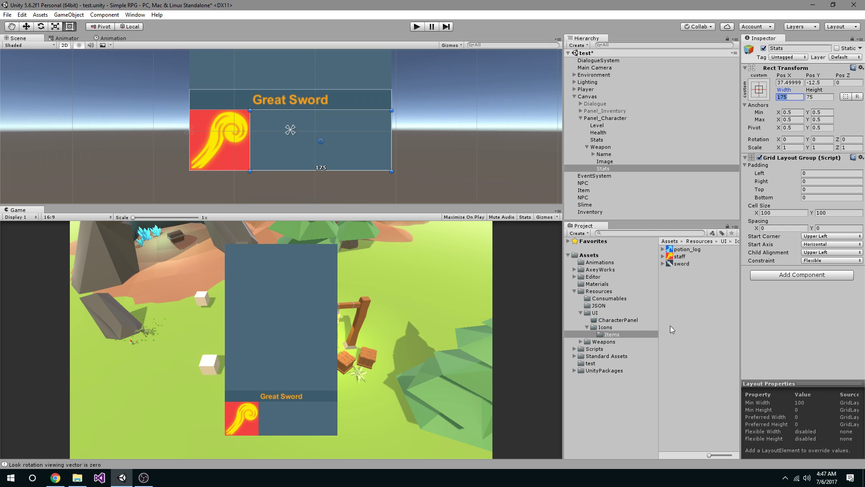
pyautogui.click(786, 214)
pyautogui.write('87.5')
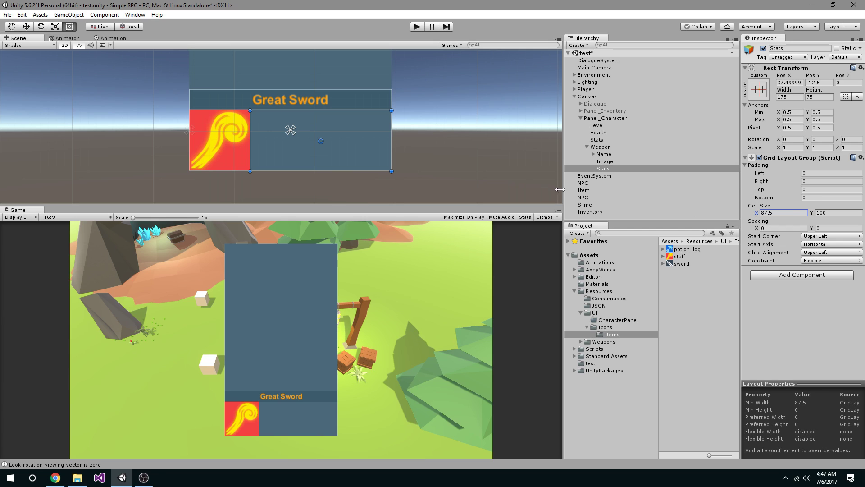
# Step: Set the grid layout's left, right, top and bottom padding to 5
pyautogui.click(818, 173)
pyautogui.write('5')
pyautogui.press('Tab')
pyautogui.write('5')
pyautogui.press('Tab')
pyautogui.write('5')
pyautogui.press('Tab')
pyautogui.write('5')
# Step: Add a UI Text child to Weapon's Stats object and set the grid's cell size Y to 20
pyautogui.rightClick(612, 168)
pyautogui.moveTo(636, 303)
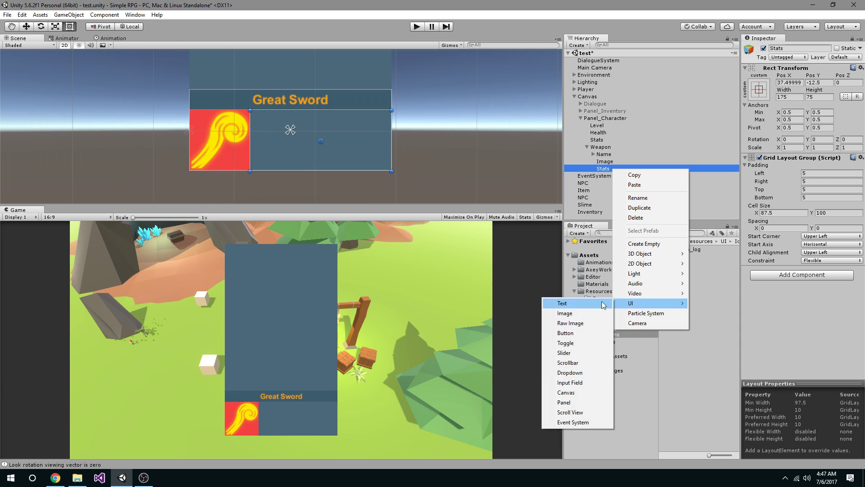
pyautogui.click(558, 303)
pyautogui.click(345, 134)
pyautogui.moveTo(830, 212); pyautogui.dragTo(791, 212)
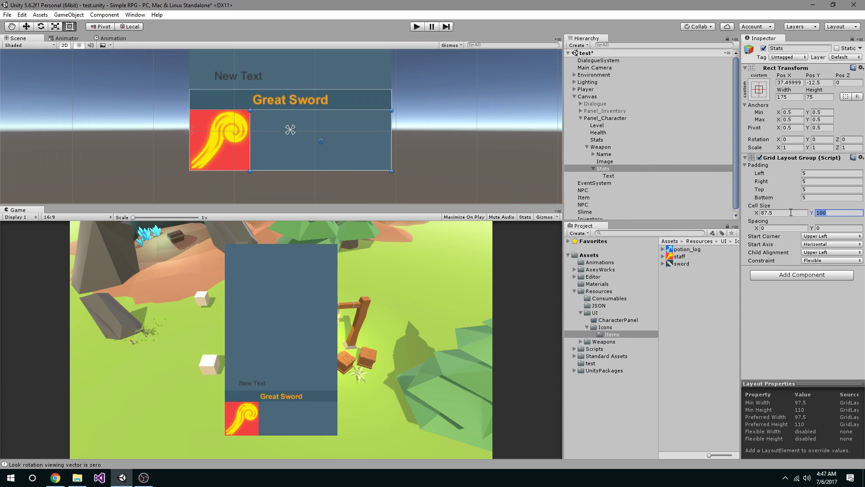
pyautogui.write('20')
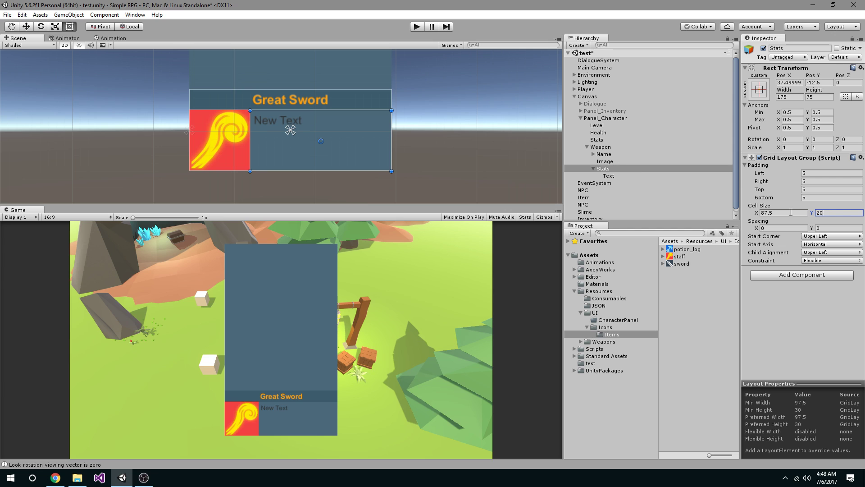
# Step: Align the new Text vertically to the middle and set its color to white
pyautogui.click(608, 175)
pyautogui.scroll(5, 299, 141)
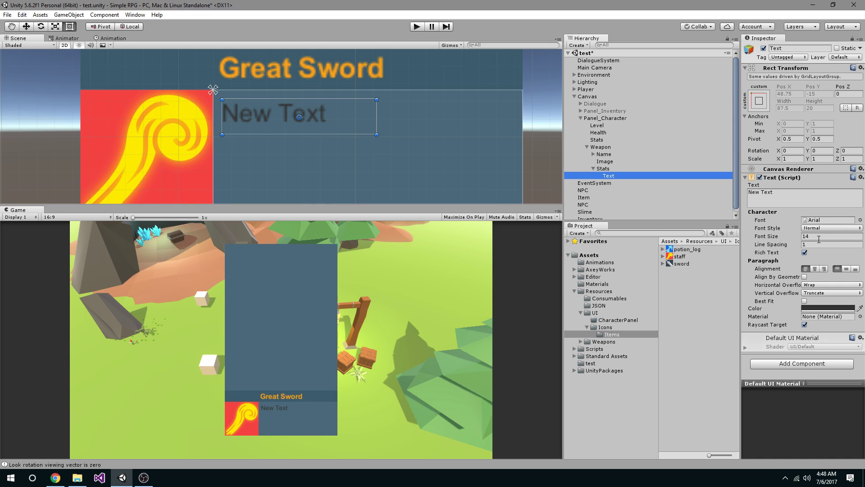
pyautogui.click(845, 269)
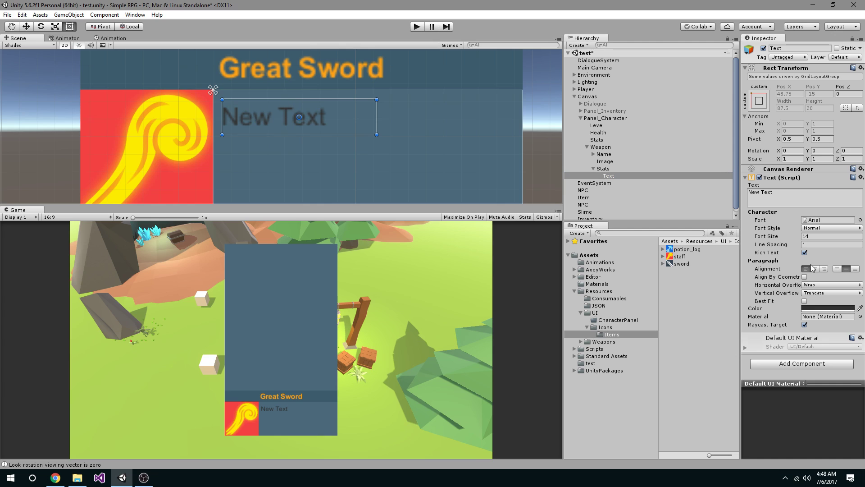
pyautogui.click(828, 309)
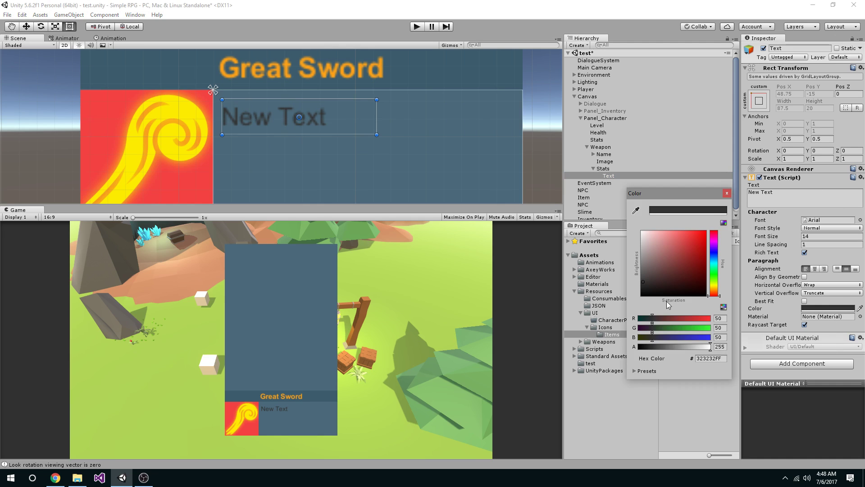
pyautogui.moveTo(678, 270); pyautogui.dragTo(640, 229)
pyautogui.press('Return')
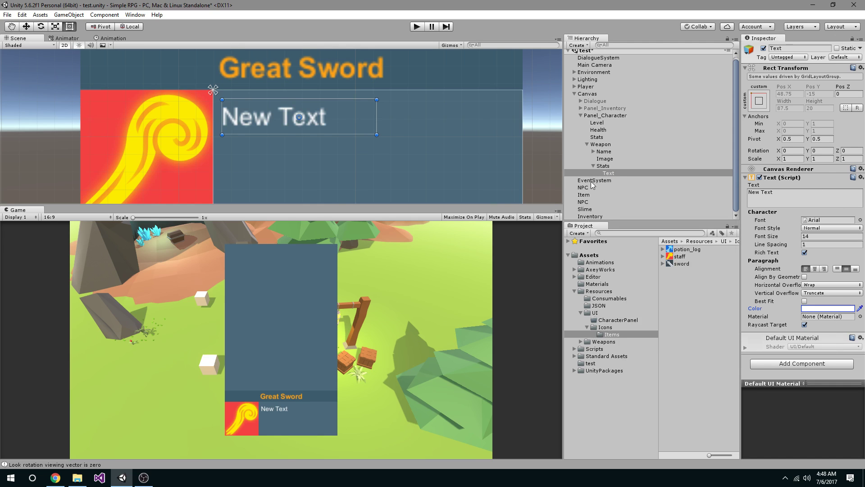
# Step: Duplicate the white Text inside Weapon's Stats object
pyautogui.click(608, 173)
pyautogui.hotkey('ctrl', 'd')
pyautogui.scroll(-2, 433, 146)
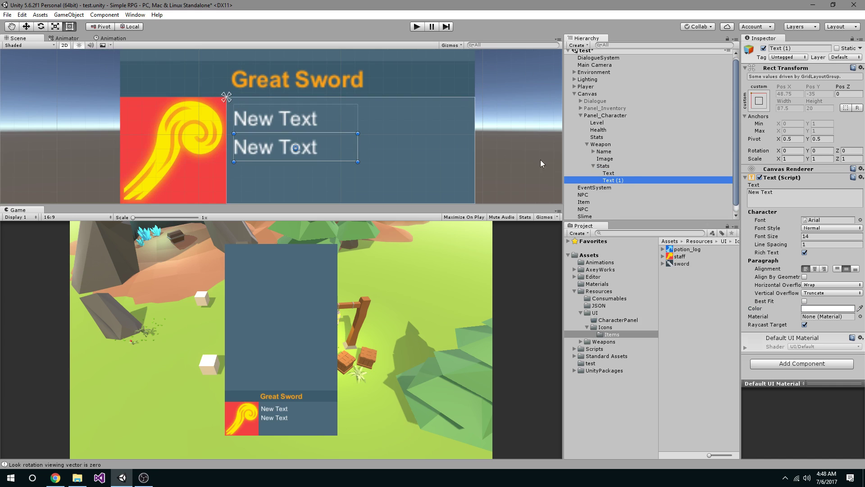
# Step: Set the cell size X of the Stats grid layout to 77.5
pyautogui.click(605, 166)
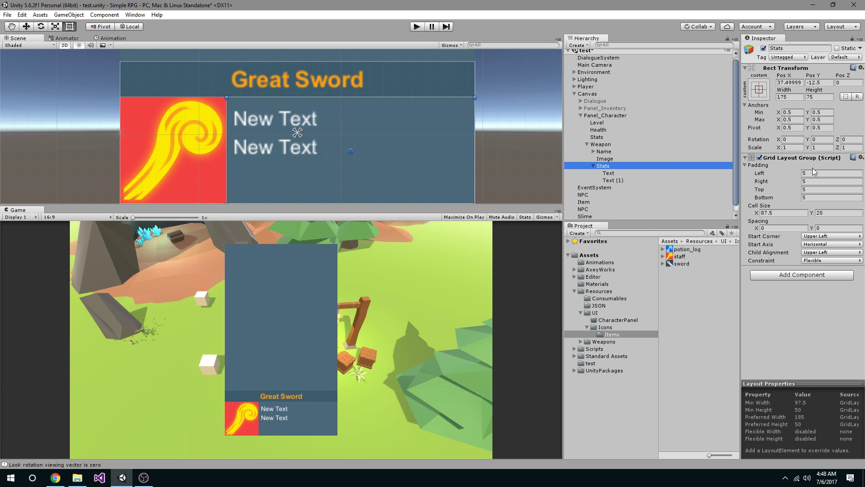
pyautogui.click(792, 214)
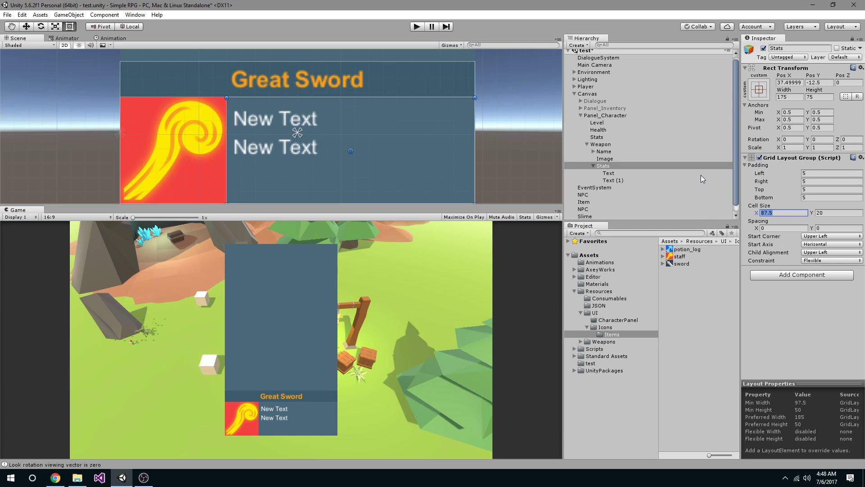
pyautogui.write('77.5')
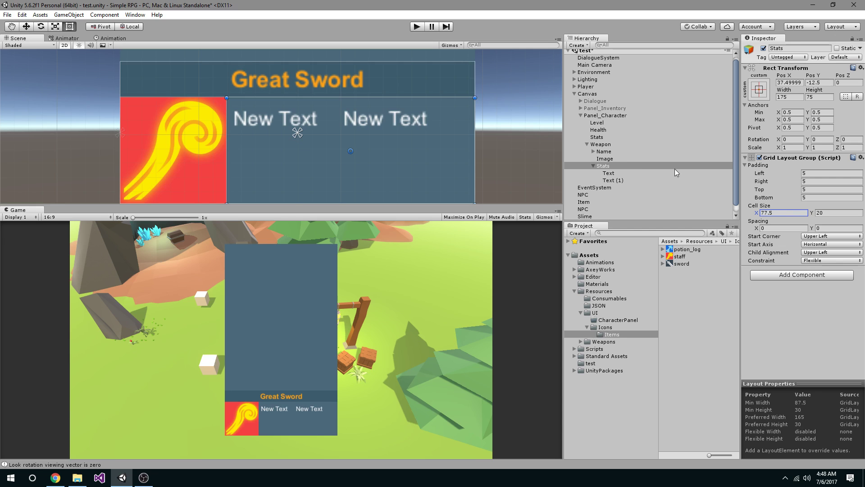
# Step: Set the cell size X of the grid layout on Weapon's Stats object to 82.5
pyautogui.click(612, 173)
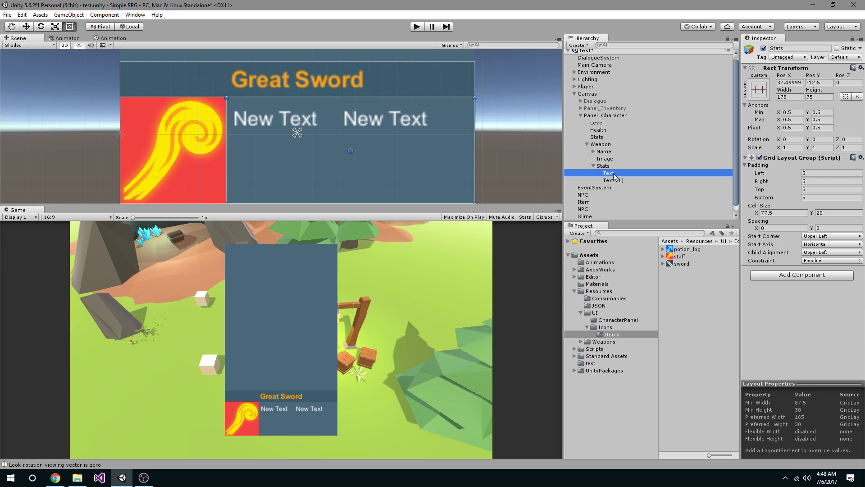
pyautogui.press('f')
pyautogui.scroll(-3, 428, 122)
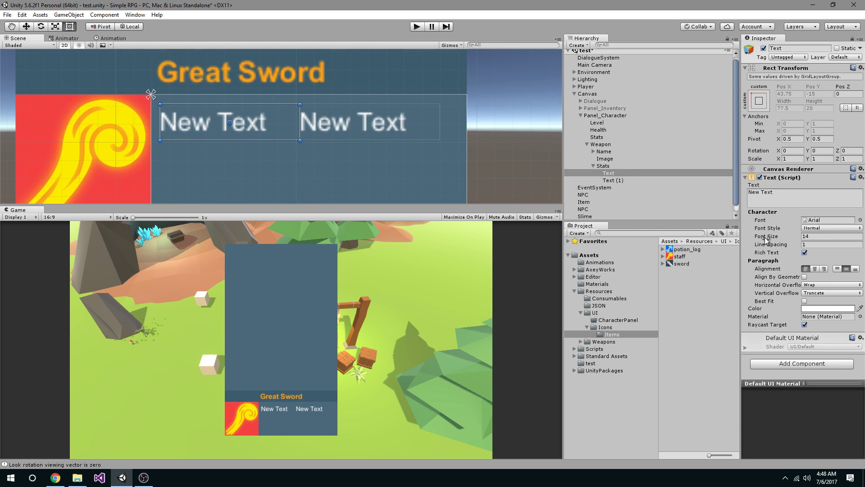
pyautogui.click(603, 166)
pyautogui.click(766, 213)
pyautogui.write('80')
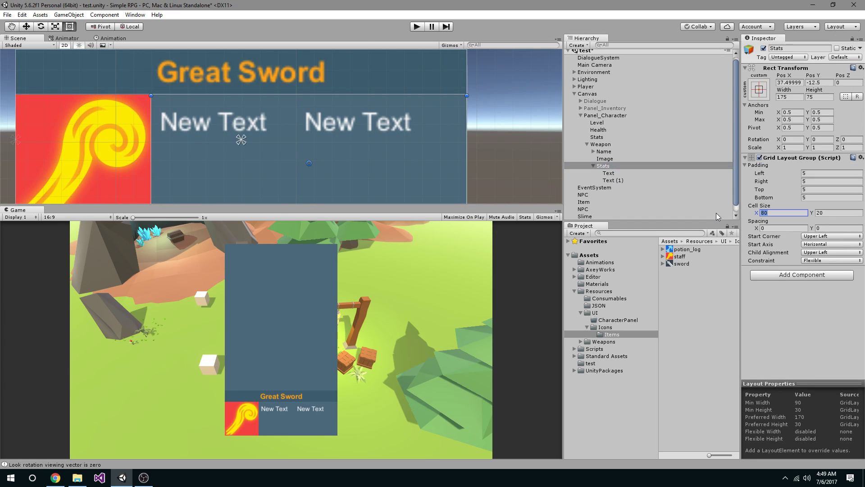
pyautogui.press('BackSpace')
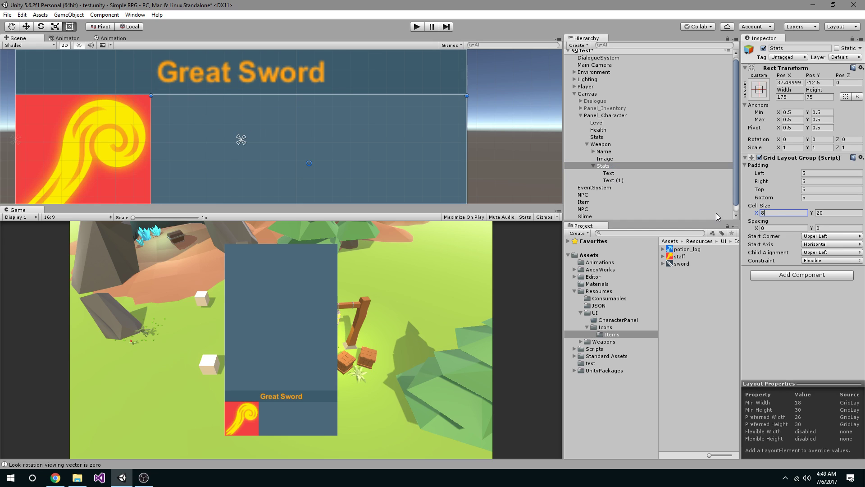
pyautogui.write('2.5')
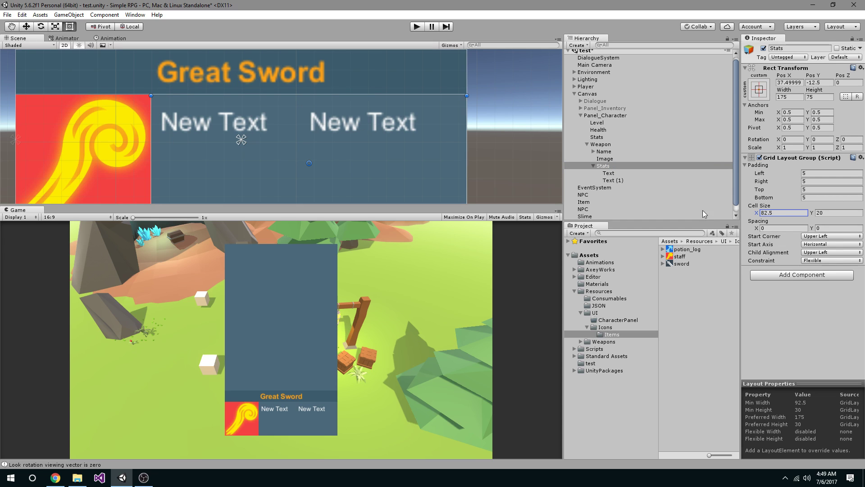
# Step: Change the first Text in Weapon's Stats object to read "Power: 20"
pyautogui.click(606, 174)
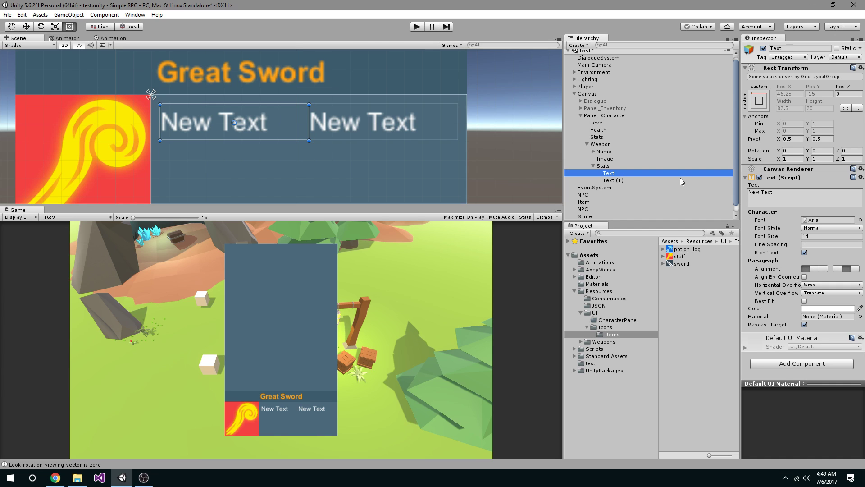
pyautogui.click(604, 166)
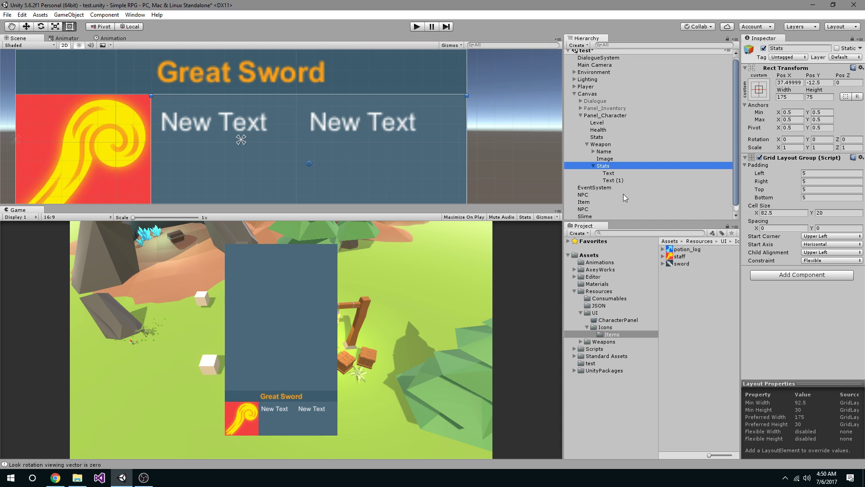
pyautogui.scroll(-2, 549, 177)
pyautogui.click(620, 173)
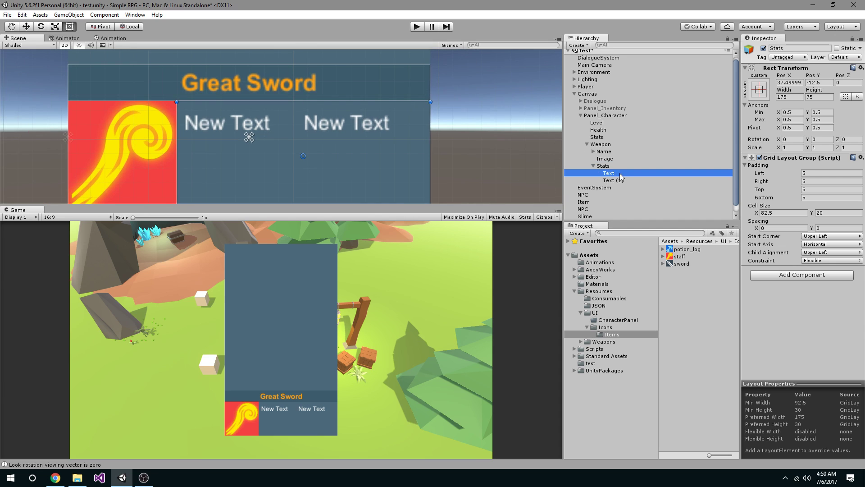
pyautogui.click(757, 185)
pyautogui.write('Power: 20')
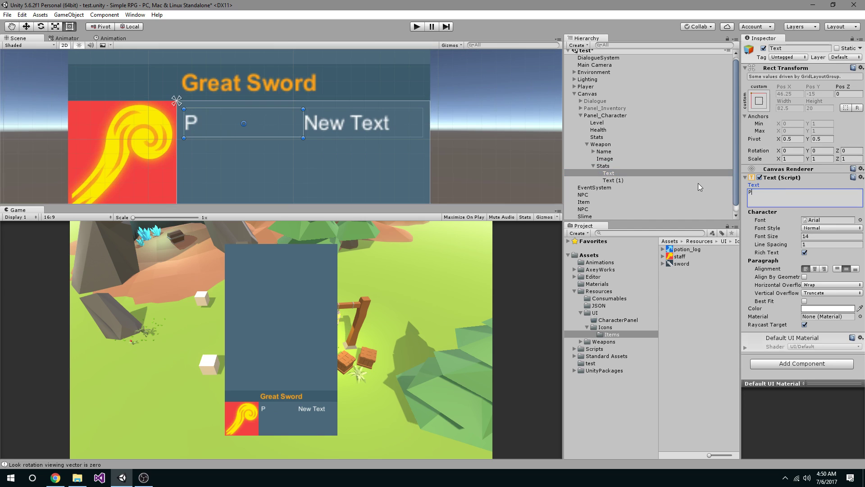
# Step: Change the second Text in Weapon's Stats object to read "Atk Spd: 17"
pyautogui.click(614, 179)
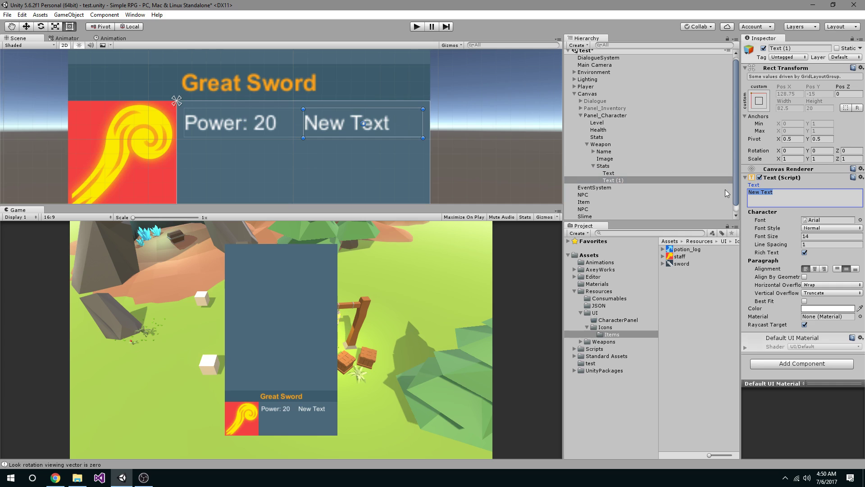
pyautogui.write('Atk SPd')
pyautogui.press('BackSpace')
pyautogui.press('BackSpace')
pyautogui.write('pd:')
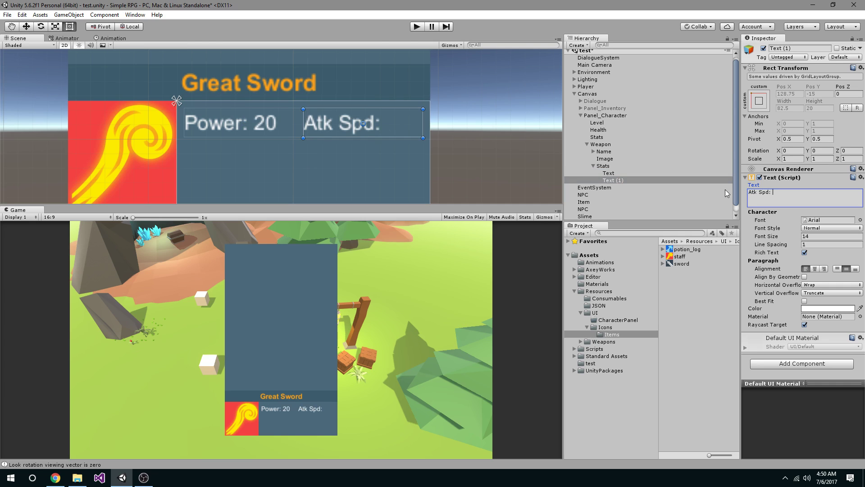
pyautogui.write(' 17')
# Step: Duplicate the "Atk Spd: 17" text four times to fill Weapon's Stats grid with three rows of two
pyautogui.click(613, 181)
pyautogui.hotkey('ctrl', 'd')
pyautogui.hotkey('ctrl', 'd')
pyautogui.hotkey('ctrl', 'd')
pyautogui.hotkey('ctrl', 'd')
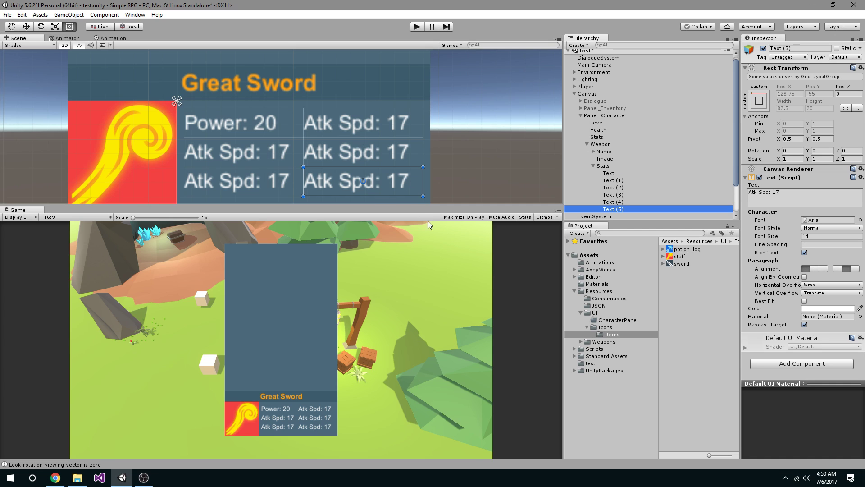
# Step: Add a Grid Layout Group to Panel_Character's own Stats object and set the object's Pos X to 0
pyautogui.scroll(-3, 328, 111)
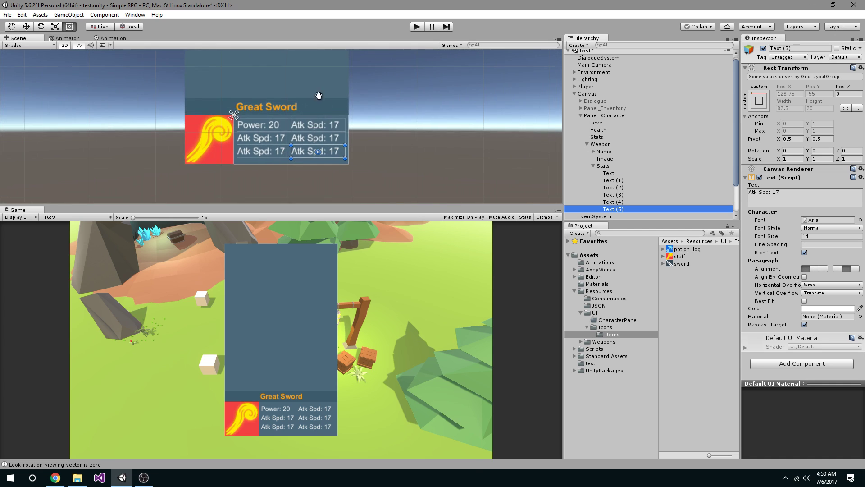
pyautogui.moveTo(321, 91); pyautogui.dragTo(285, 97, button='middle')
pyautogui.scroll(-2, 236, 114)
pyautogui.moveTo(237, 113); pyautogui.dragTo(261, 145, button='middle')
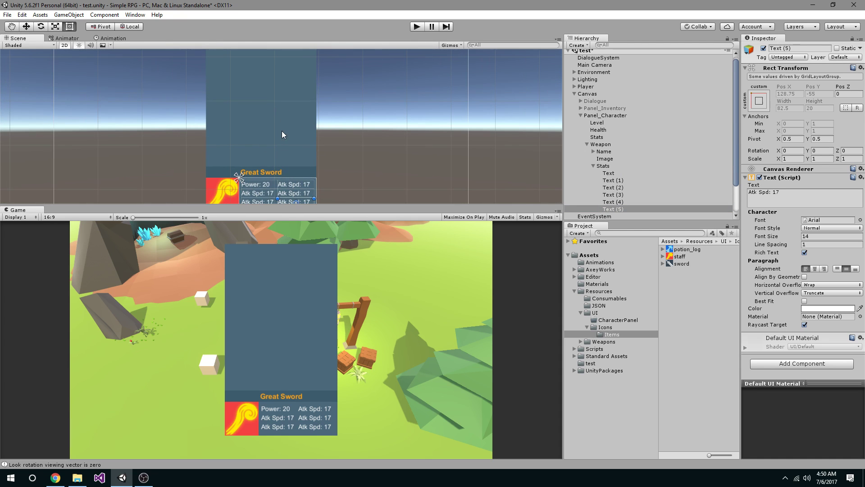
pyautogui.click(272, 131)
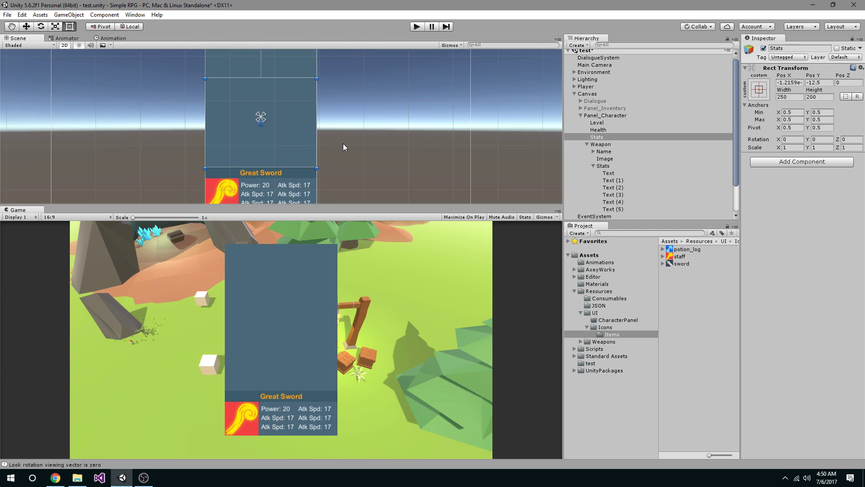
pyautogui.click(587, 144)
pyautogui.click(801, 162)
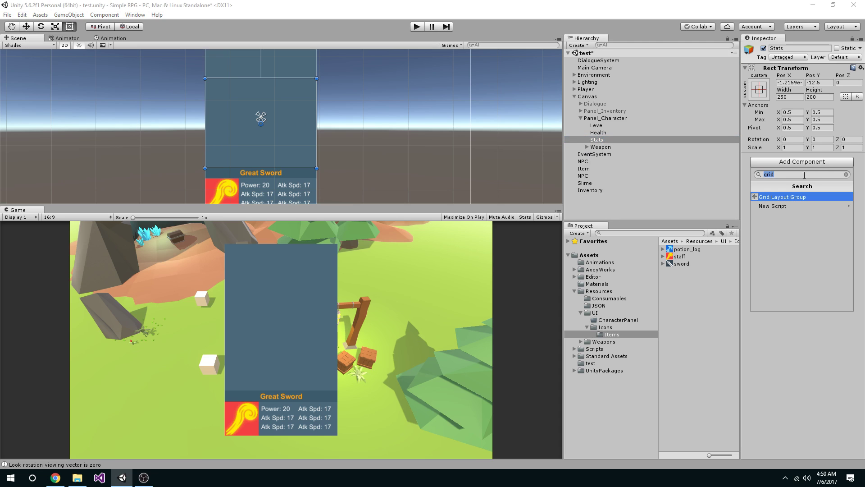
pyautogui.click(783, 195)
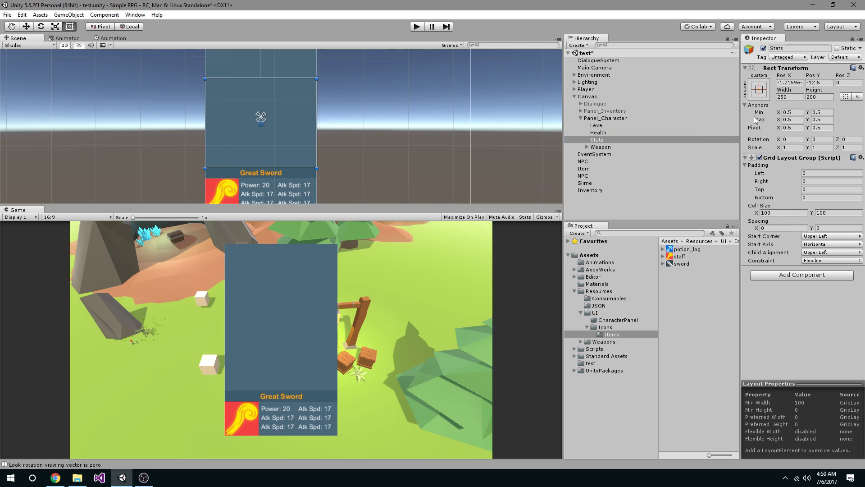
pyautogui.click(785, 82)
pyautogui.write('0')
# Step: Set the panel Stats grid's cell size X to 125 and its left, right, top and bottom padding to 5
pyautogui.scroll(3, 501, 116)
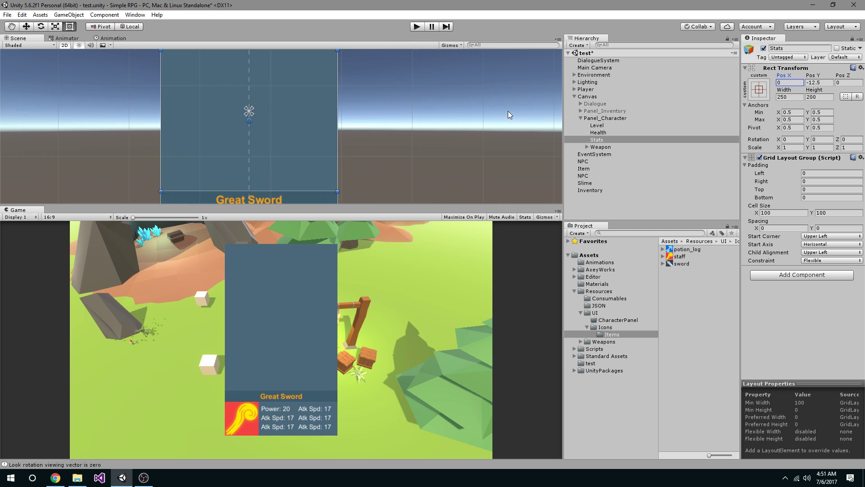
pyautogui.scroll(2, 280, 116)
pyautogui.scroll(-1, 279, 116)
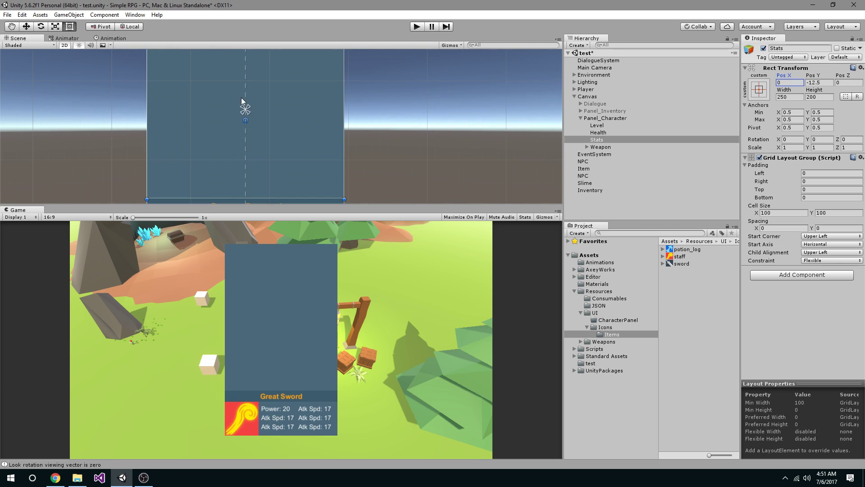
pyautogui.scroll(-3, 382, 112)
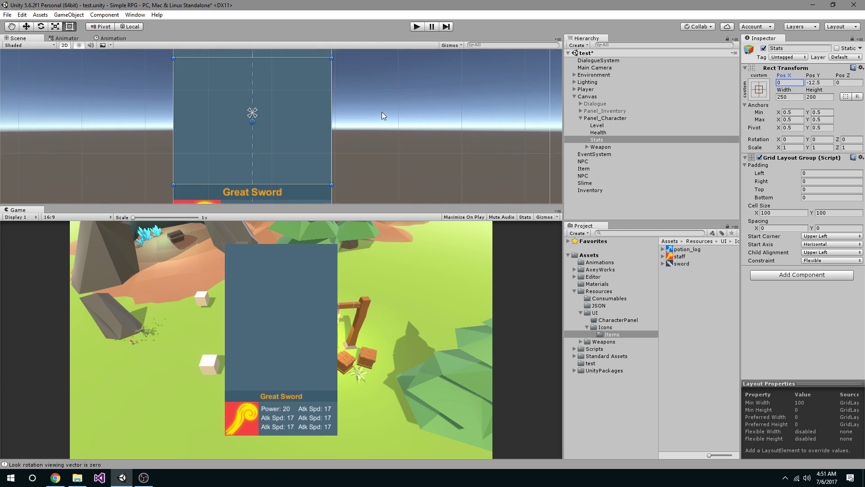
pyautogui.click(772, 212)
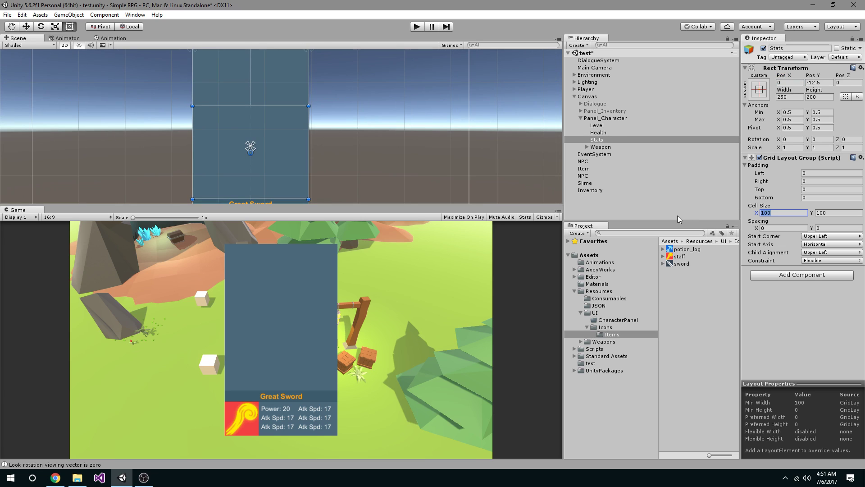
pyautogui.write('125')
pyautogui.click(815, 173)
pyautogui.write('5')
pyautogui.click(816, 181)
pyautogui.write('5')
pyautogui.click(815, 189)
pyautogui.write('5')
pyautogui.click(814, 197)
pyautogui.write('5')
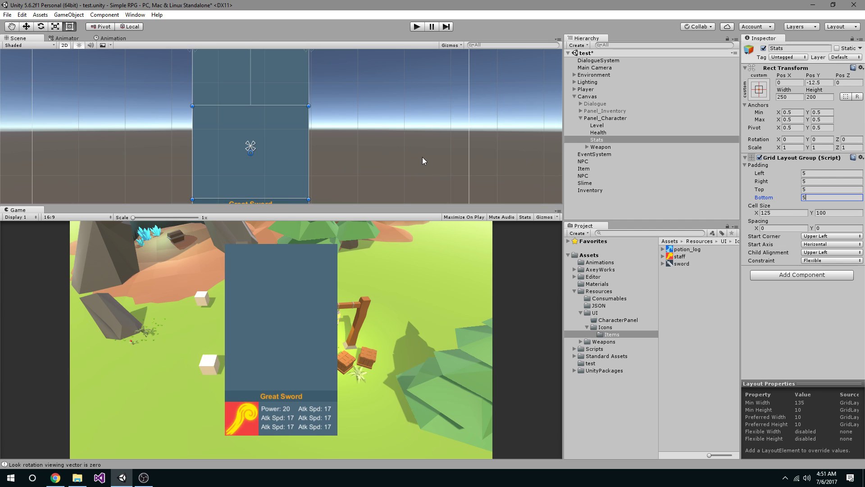
# Step: Set the panel Stats grid's cell size to X 115 and Y 25
pyautogui.click(794, 213)
pyautogui.write('115')
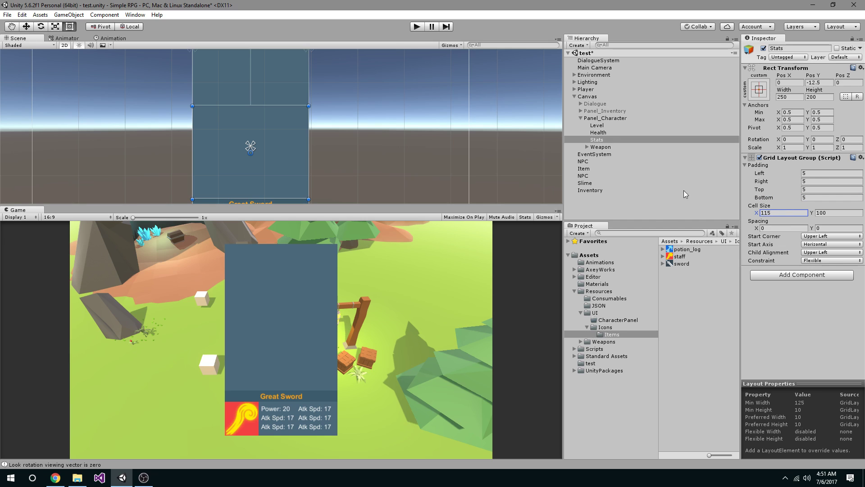
pyautogui.click(829, 214)
pyautogui.write('25')
# Step: Add a UI Text child to Panel_Character's Stats object and align it vertically to the middle
pyautogui.rightClick(603, 139)
pyautogui.moveTo(621, 271)
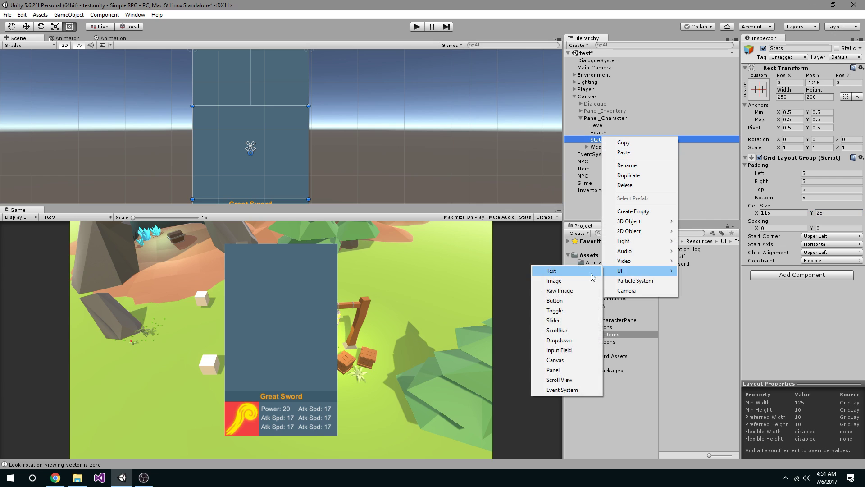
pyautogui.click(569, 271)
pyautogui.click(789, 198)
pyautogui.click(849, 269)
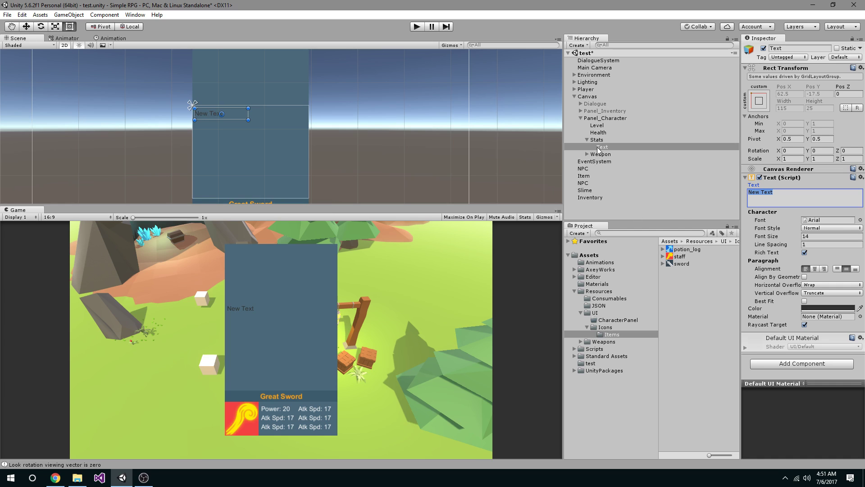
# Step: Set the new Stats text's color to white and its font style to Bold
pyautogui.click(818, 308)
pyautogui.moveTo(653, 279); pyautogui.dragTo(643, 233)
pyautogui.click(727, 192)
pyautogui.click(816, 228)
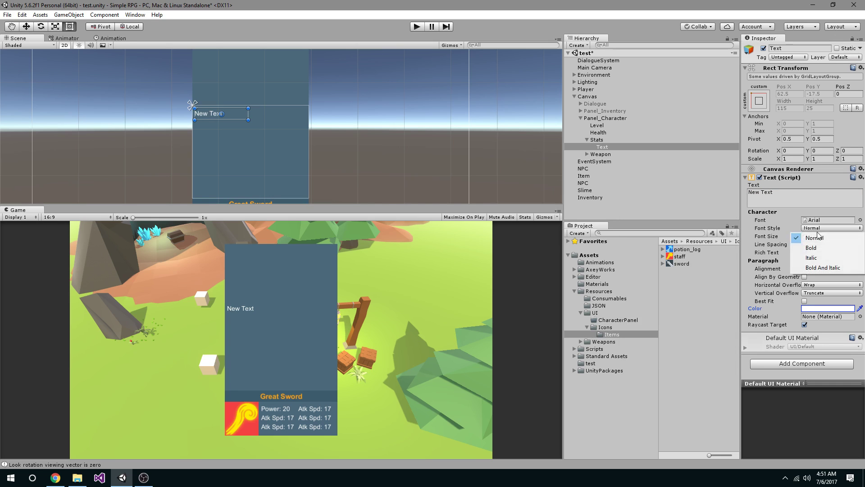
pyautogui.click(809, 246)
# Step: Make the new Stats text read "Power: 22" with font size 16 and center it horizontally
pyautogui.hotkey('shift', 'Tab')
pyautogui.write('Power:')
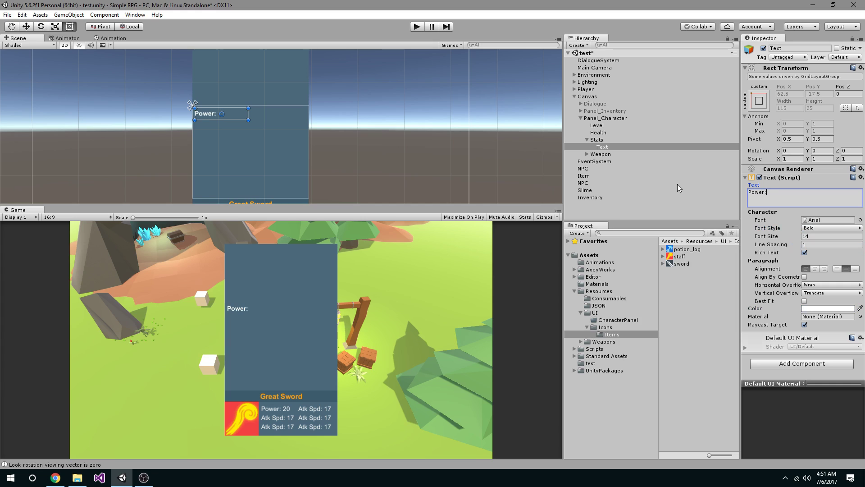
pyautogui.write(' 22')
pyautogui.press('Tab')
pyautogui.press('Tab')
pyautogui.write('16')
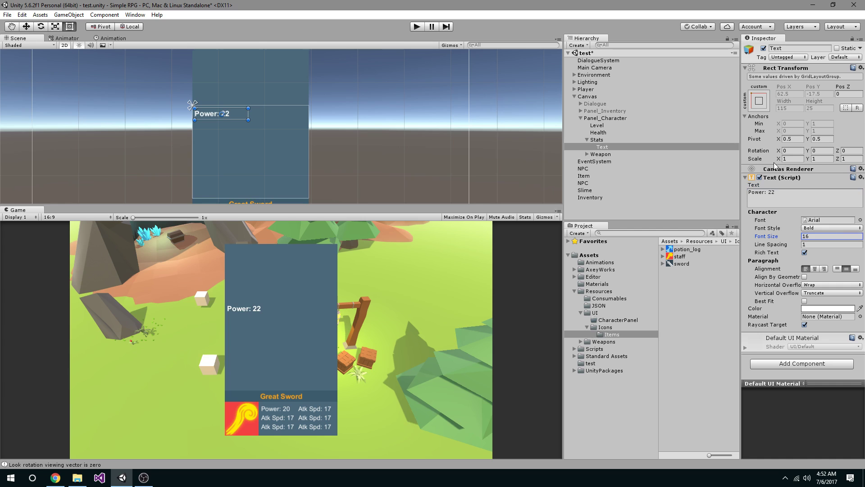
pyautogui.click(815, 269)
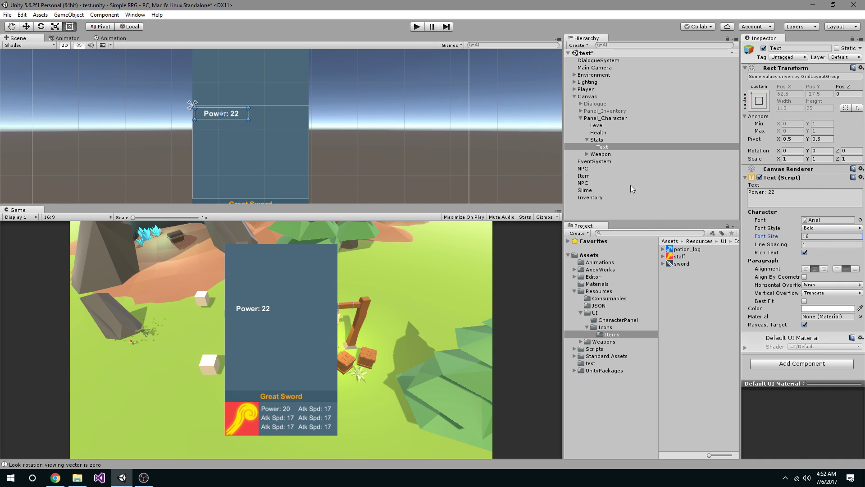
# Step: Duplicate the "Power: 22" text thirteen times to fill the panel's Stats grid with seven rows of two
pyautogui.click(603, 147)
pyautogui.hotkey('ctrl', 'd')
pyautogui.hotkey('ctrl', 'd')
pyautogui.hotkey('ctrl', 'd')
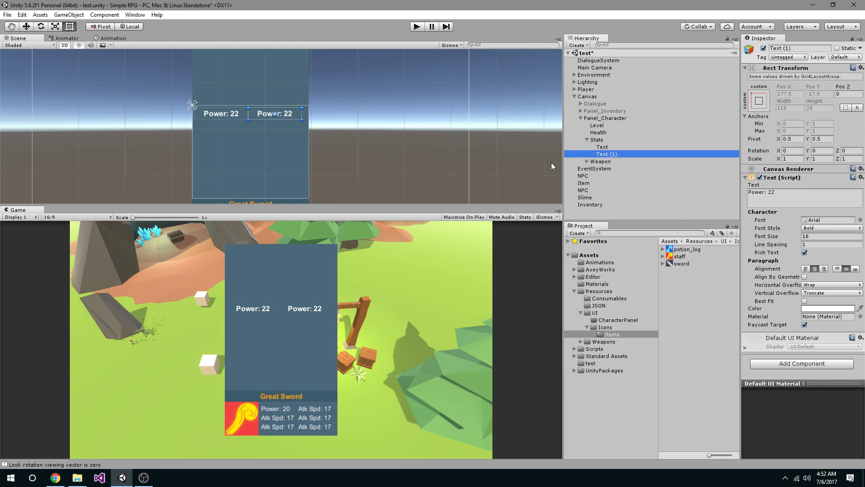
pyautogui.hotkey('ctrl', 'd')
pyautogui.hotkey('ctrl', 'd')
pyautogui.hotkey('ctrl', 'd')
pyautogui.hotkey('ctrl', 'd')
pyautogui.hotkey('ctrl', 'd')
pyautogui.hotkey('ctrl', 'd')
pyautogui.hotkey('ctrl', 'd')
pyautogui.hotkey('ctrl', 'd')
pyautogui.hotkey('ctrl', 'd')
pyautogui.hotkey('ctrl', 'd')
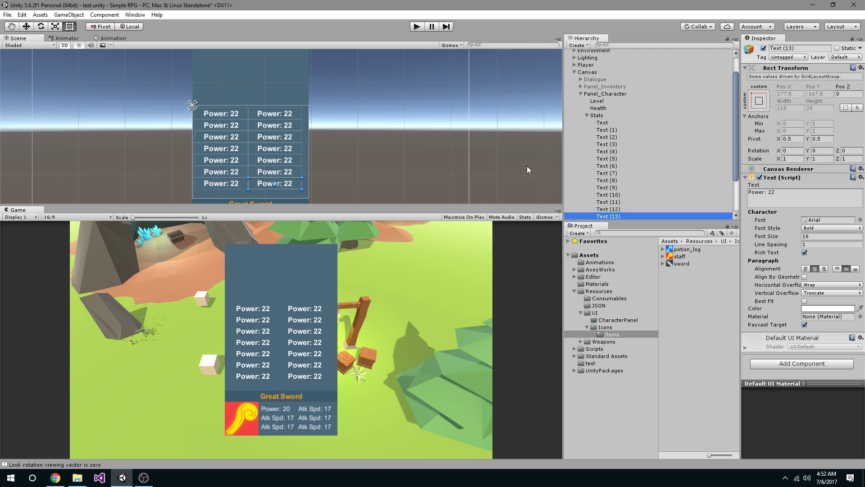
# Step: Change Text (2) in the panel's Stats grid to read "Atk Spd: 17"
pyautogui.click(603, 143)
pyautogui.click(606, 138)
pyautogui.click(782, 203)
pyautogui.write('Atk Spd')
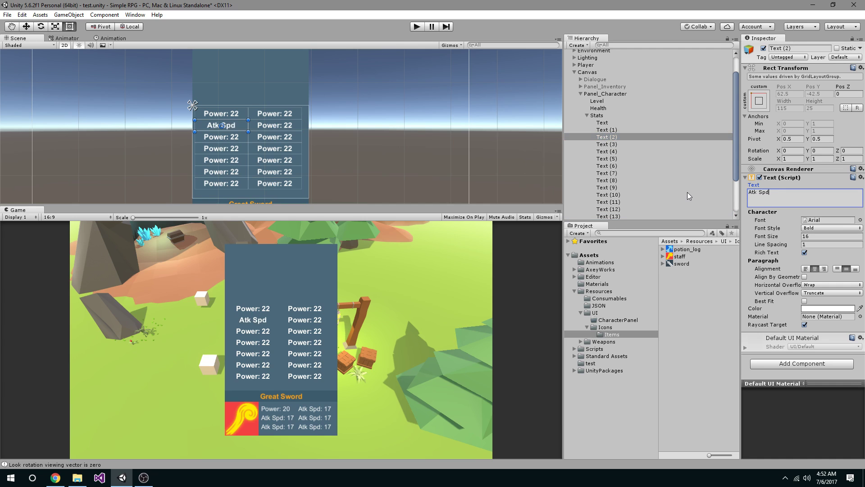
pyautogui.write(': 17')
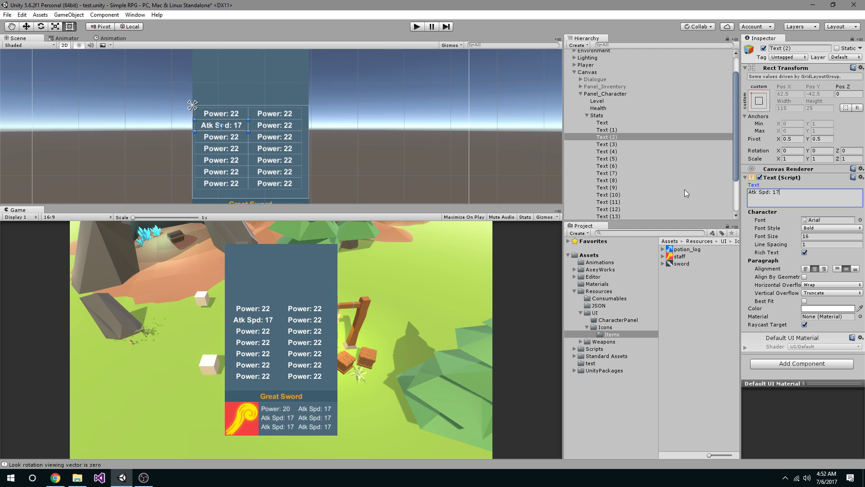
# Step: Align Text (2) and Text (1) in the panel's Stats grid to the left
pyautogui.click(806, 269)
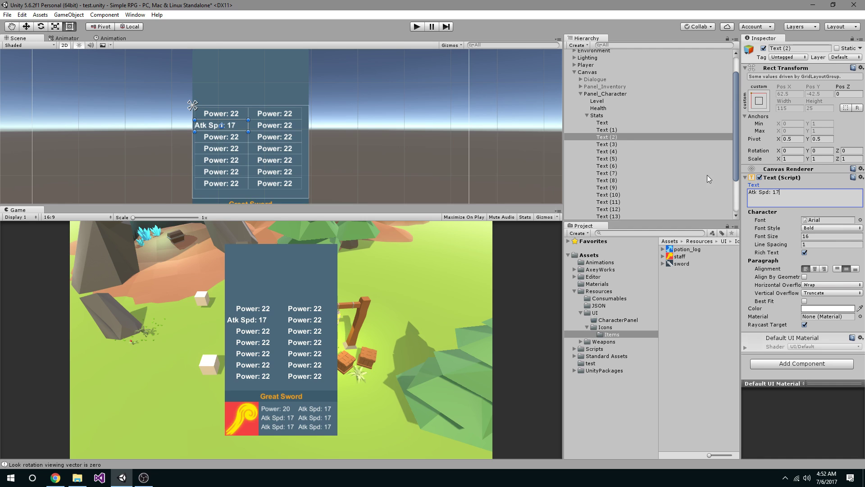
pyautogui.click(620, 130)
pyautogui.click(805, 269)
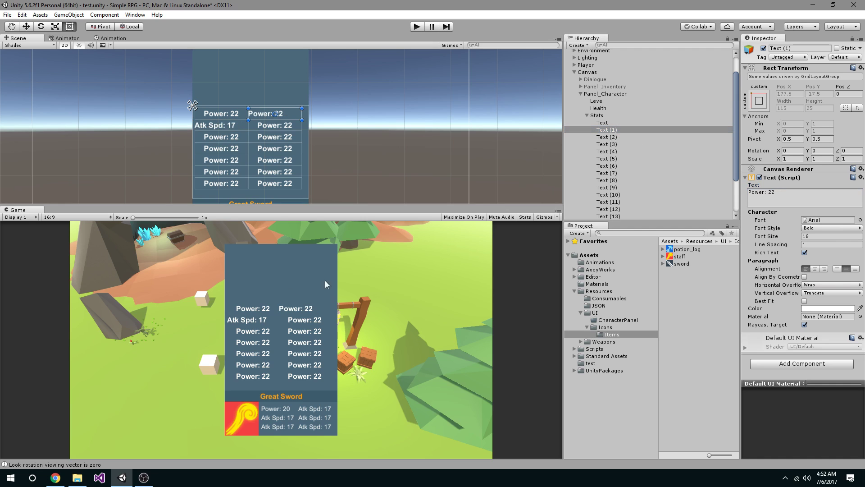
# Step: Try left and right alignment on all fourteen texts in the panel's Stats grid and settle on centering them horizontally
pyautogui.click(603, 123)
pyautogui.click(805, 269)
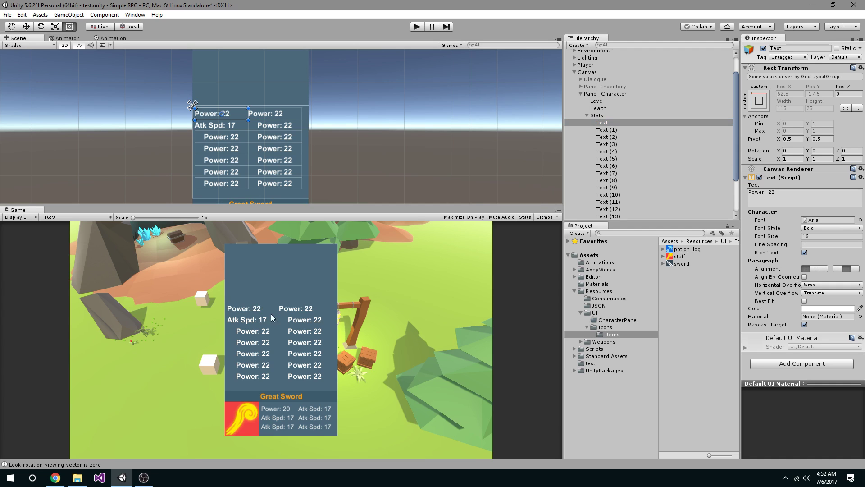
pyautogui.scroll(-3, 613, 132)
pyautogui.keyDown('shift'); pyautogui.click(607, 166); pyautogui.keyUp('shift')
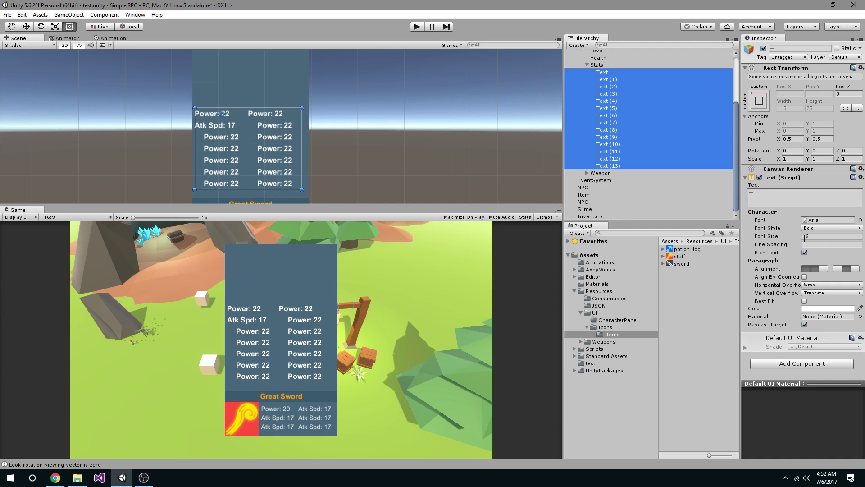
pyautogui.click(809, 269)
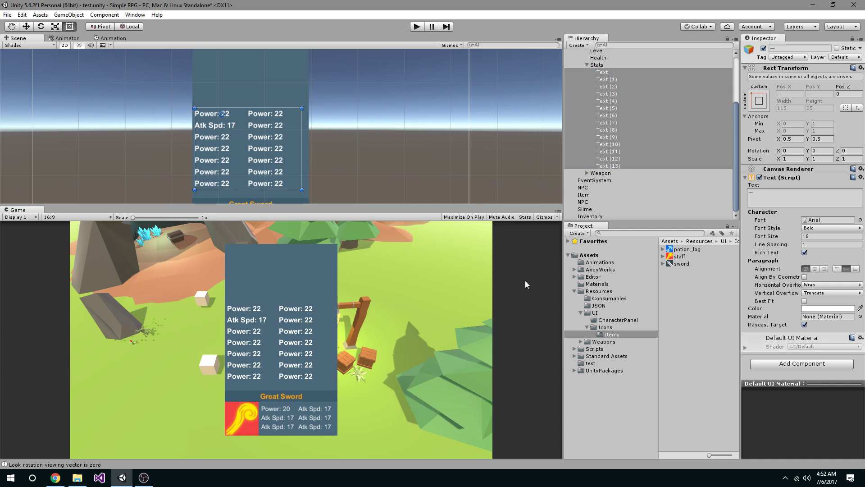
pyautogui.click(822, 269)
pyautogui.click(815, 269)
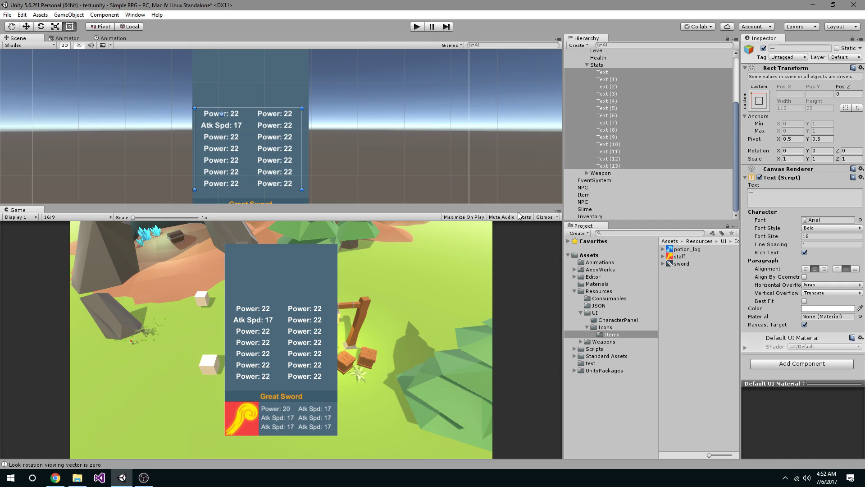
# Step: Delete Text (2) through Text (13) from the panel's Stats grid
pyautogui.scroll(3, 586, 135)
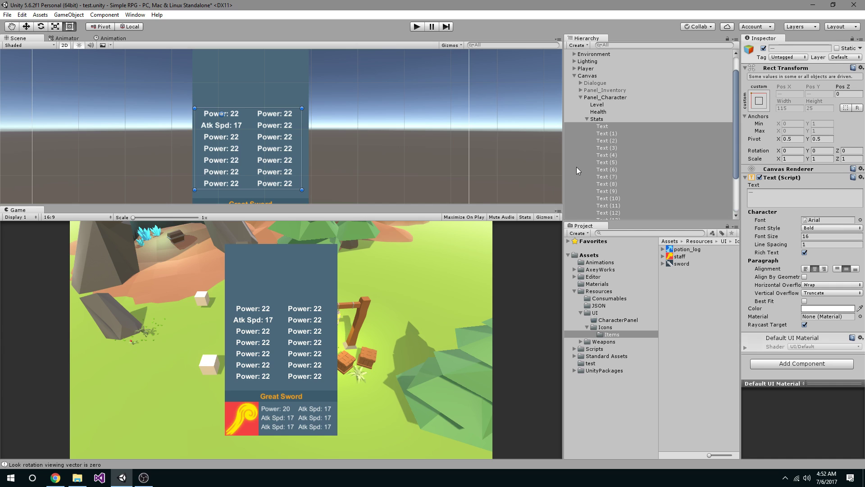
pyautogui.click(610, 134)
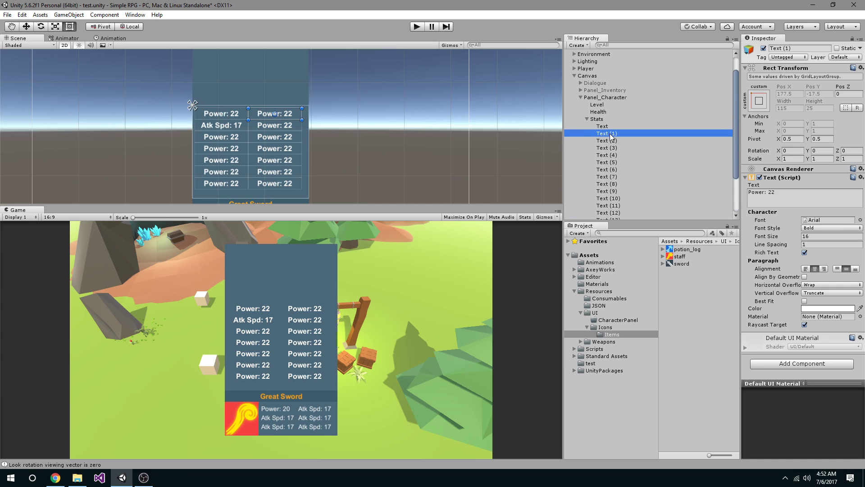
pyautogui.click(607, 141)
pyautogui.scroll(-3, 614, 158)
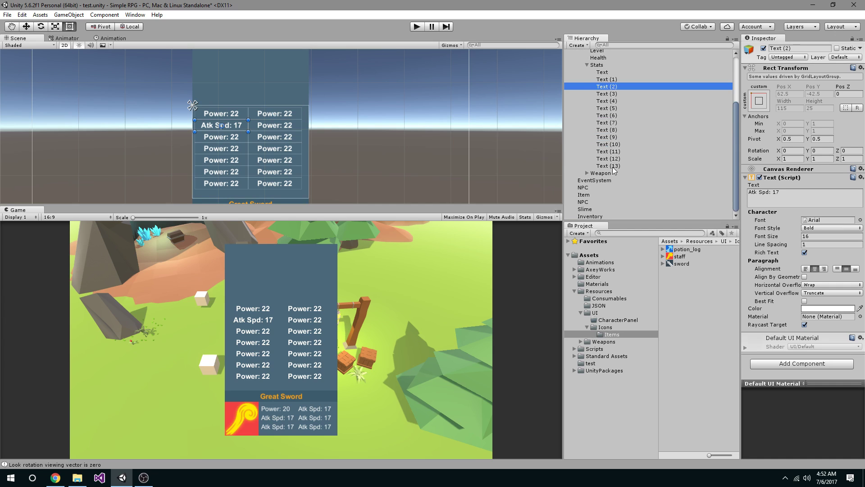
pyautogui.keyDown('shift'); pyautogui.click(613, 167); pyautogui.keyUp('shift')
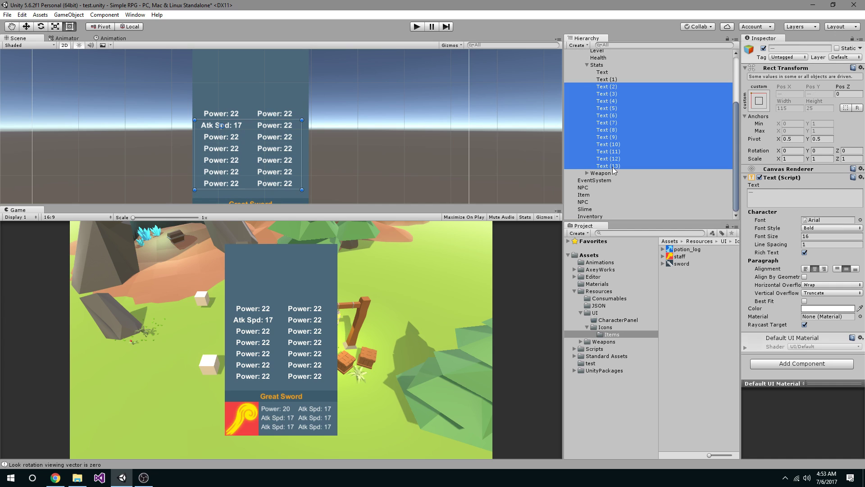
pyautogui.press('Delete')
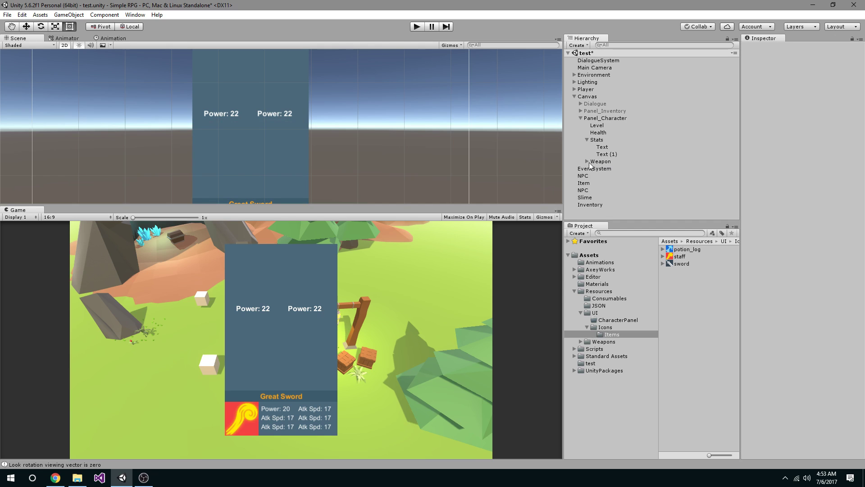
# Step: Set the color of the first Stats text to yellow, hex FFDF2DFF
pyautogui.click(604, 147)
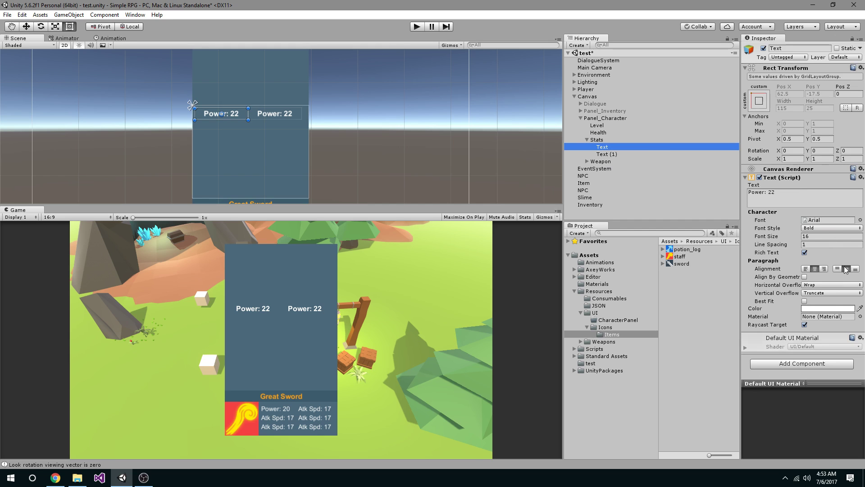
pyautogui.click(829, 308)
pyautogui.click(713, 284)
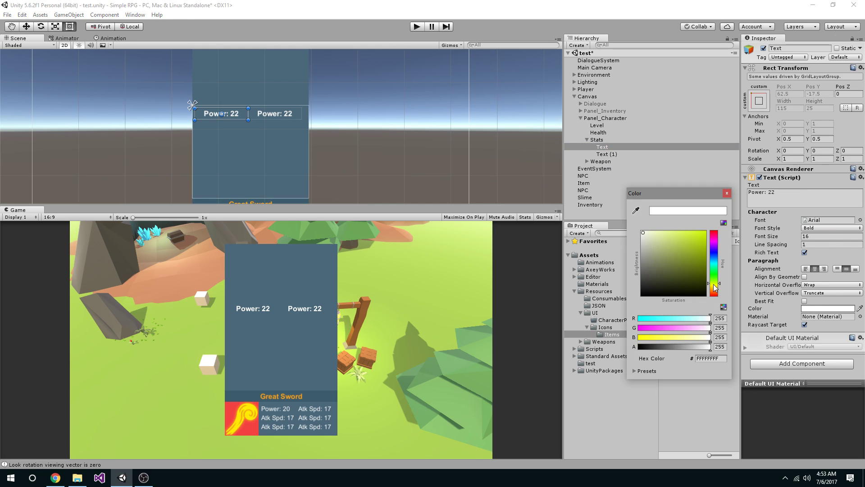
pyautogui.click(712, 287)
pyautogui.click(694, 233)
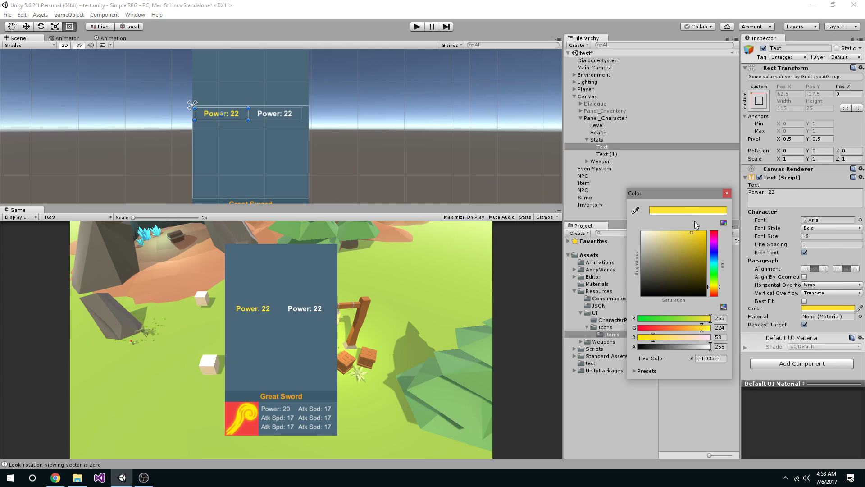
pyautogui.click(727, 193)
pyautogui.click(822, 309)
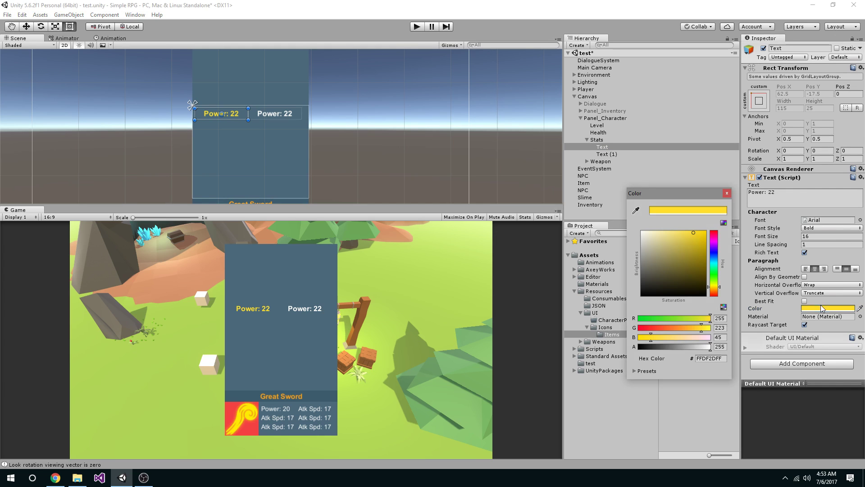
pyautogui.click(727, 193)
# Step: Apply the same yellow, hex FFDF2DFF, to Text (1) in the Stats grid
pyautogui.click(634, 156)
pyautogui.click(811, 309)
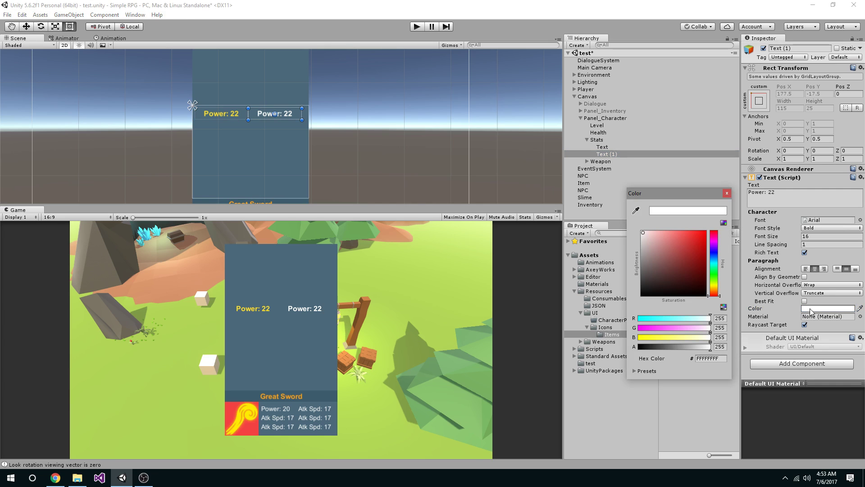
pyautogui.click(716, 356)
pyautogui.hotkey('ctrl', 'v')
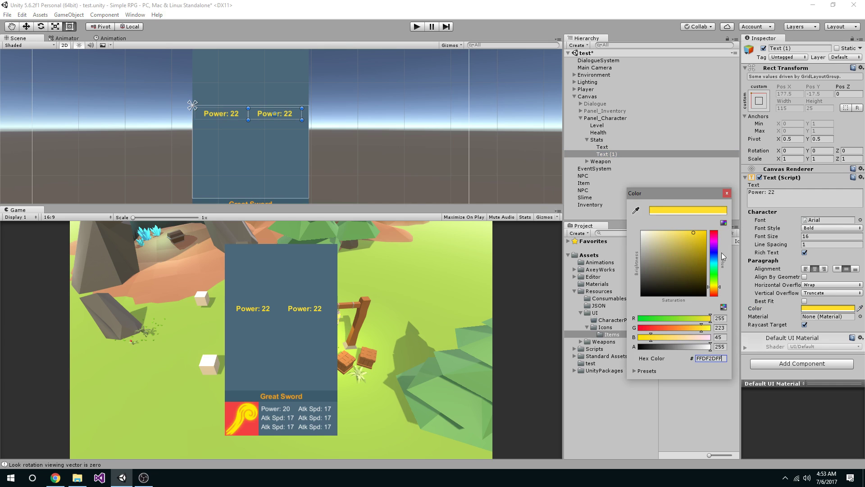
pyautogui.click(727, 193)
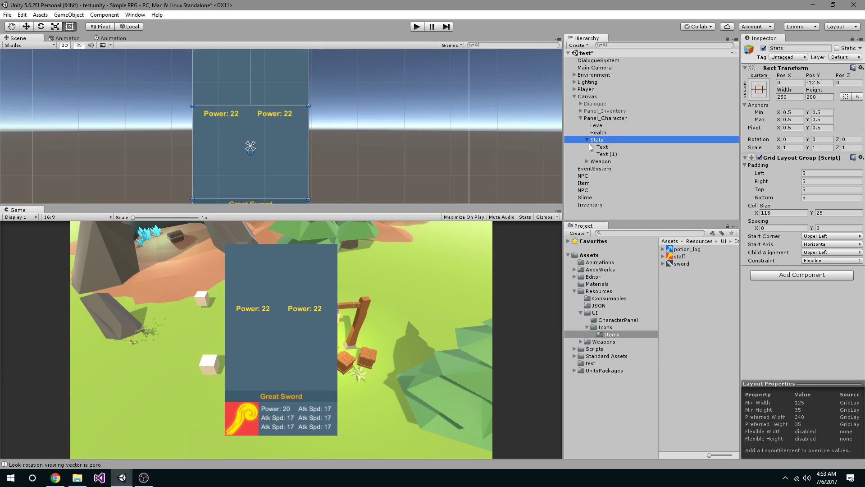
# Step: Examine the empty Level and Health areas above the Stats grid in the scene
pyautogui.scroll(2, 264, 133)
pyautogui.scroll(2, 263, 133)
pyautogui.moveTo(242, 128); pyautogui.dragTo(285, 184, button='middle')
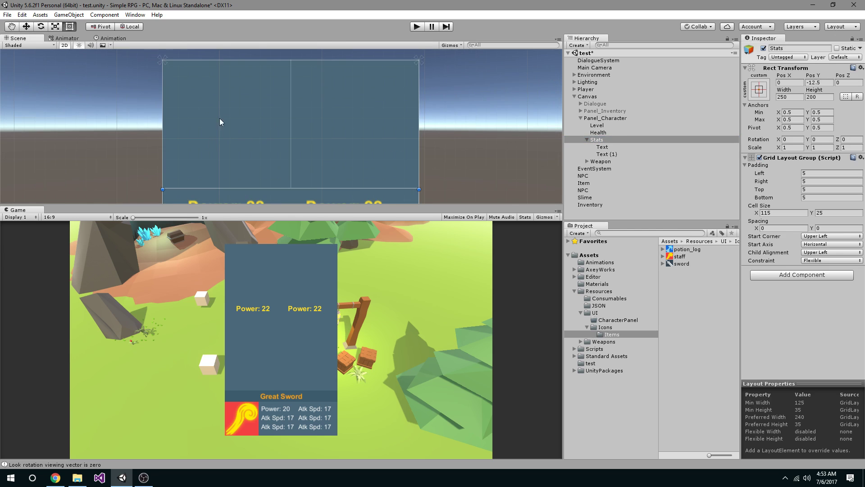
pyautogui.moveTo(232, 135); pyautogui.dragTo(272, 122, button='middle')
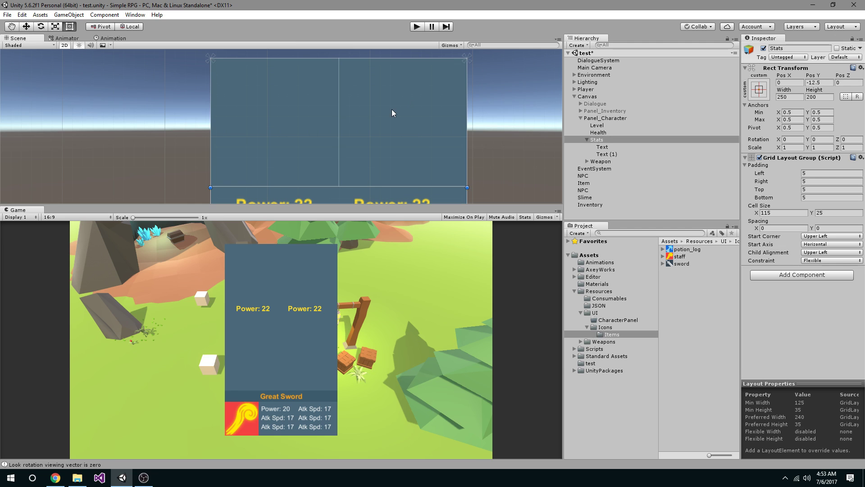
pyautogui.scroll(-5, 264, 116)
pyautogui.moveTo(289, 190); pyautogui.dragTo(284, 126, button='middle')
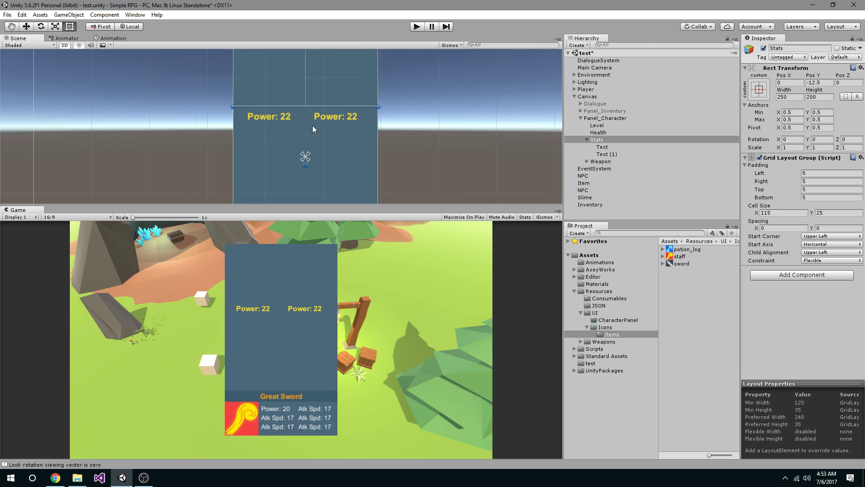
pyautogui.scroll(2, 284, 83)
pyautogui.moveTo(284, 83); pyautogui.dragTo(309, 108, button='middle')
pyautogui.scroll(-1, 289, 136)
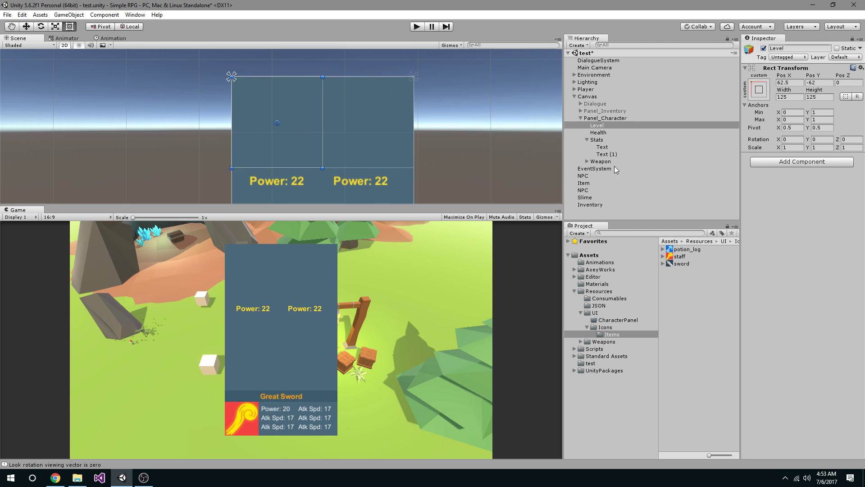
# Step: Duplicate the yellow Text (1) twelve times to fill the Stats grid with seven rows of two
pyautogui.click(602, 154)
pyautogui.hotkey('ctrl', 'd')
pyautogui.hotkey('ctrl', 'd')
pyautogui.hotkey('ctrl', 'd')
pyautogui.hotkey('ctrl', 'd')
pyautogui.hotkey('ctrl', 'd')
pyautogui.hotkey('ctrl', 'd')
pyautogui.hotkey('ctrl', 'd')
pyautogui.hotkey('ctrl', 'd')
pyautogui.hotkey('ctrl', 'd')
pyautogui.hotkey('ctrl', 'd')
pyautogui.hotkey('ctrl', 'd')
pyautogui.hotkey('ctrl', 'd')
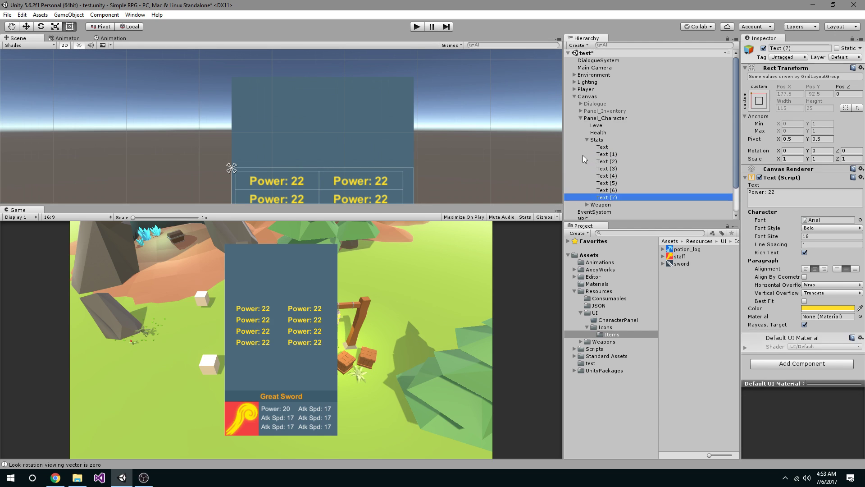
# Step: Add a UI Text object as a child of Level in the character panel
pyautogui.scroll(2, 312, 90)
pyautogui.click(304, 103)
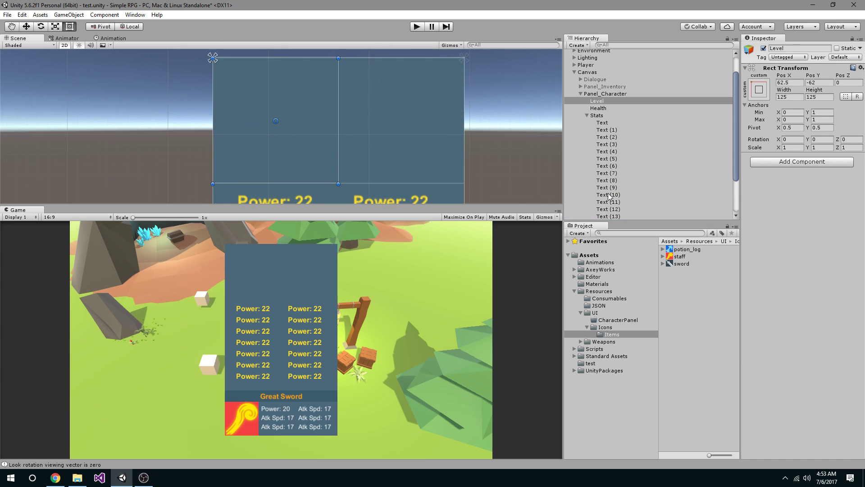
pyautogui.rightClick(602, 102)
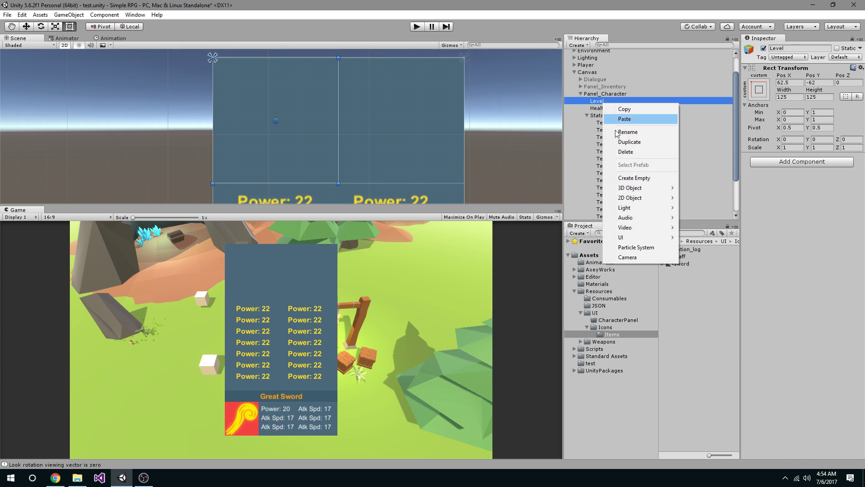
pyautogui.moveTo(626, 240)
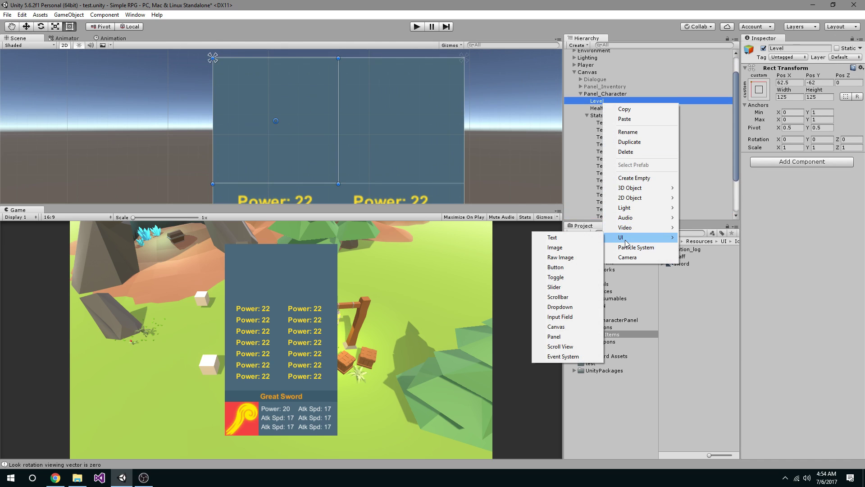
pyautogui.click(596, 240)
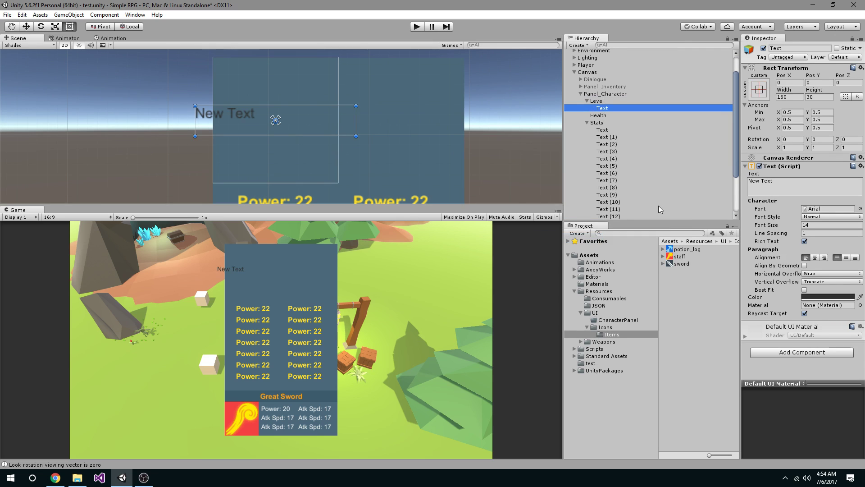
# Step: Match the new Level text to its parent's size by setting its width and height to 125
pyautogui.click(306, 179)
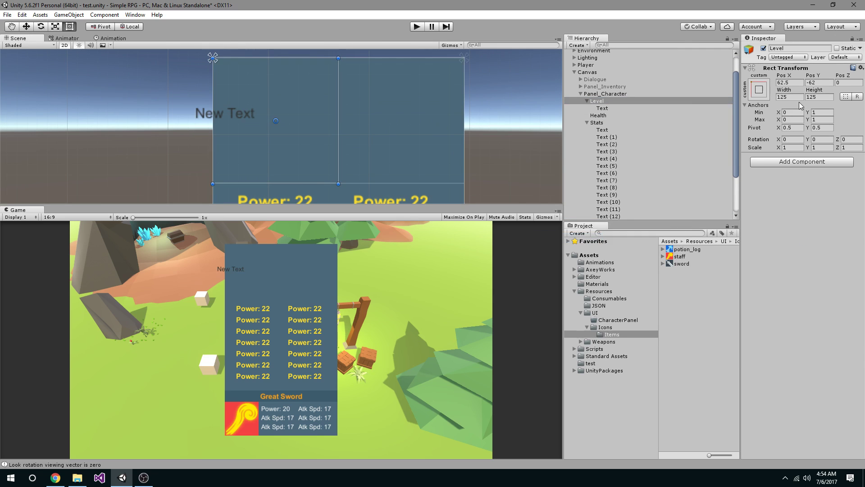
pyautogui.click(251, 112)
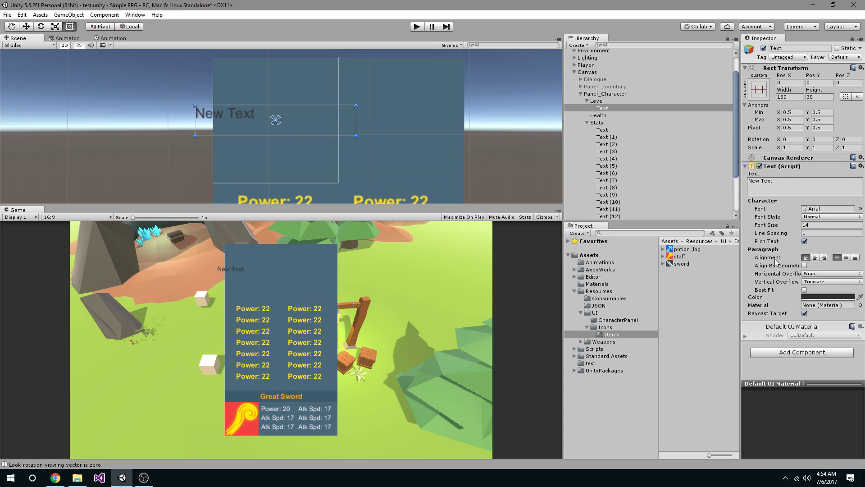
pyautogui.click(790, 97)
pyautogui.write('125')
pyautogui.press('Tab')
pyautogui.write('125')
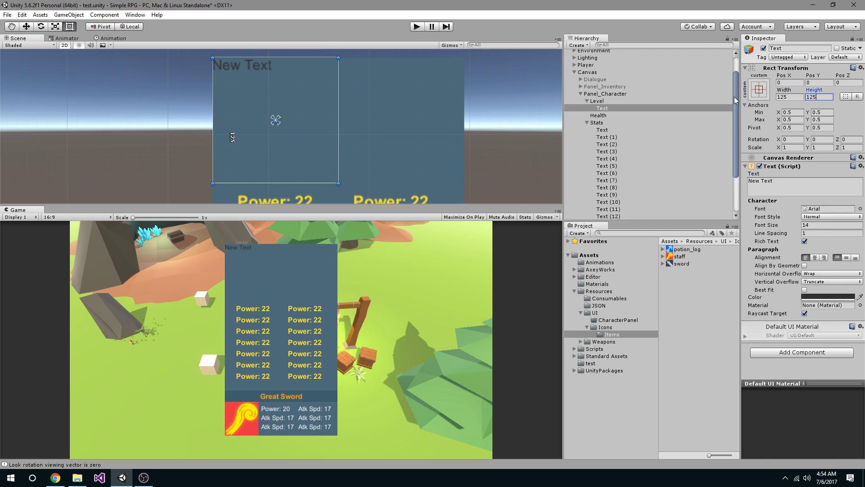
# Step: Center the Level text horizontally and vertically and set its font size to 30
pyautogui.click(846, 258)
pyautogui.click(814, 258)
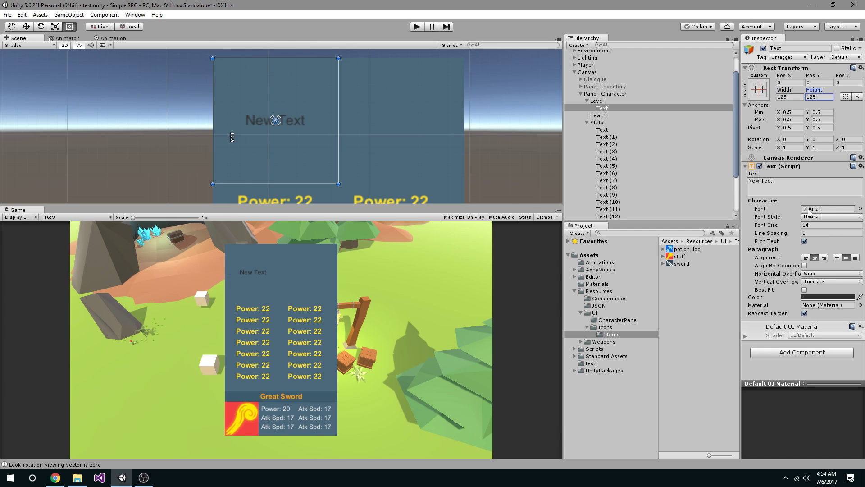
pyautogui.click(820, 225)
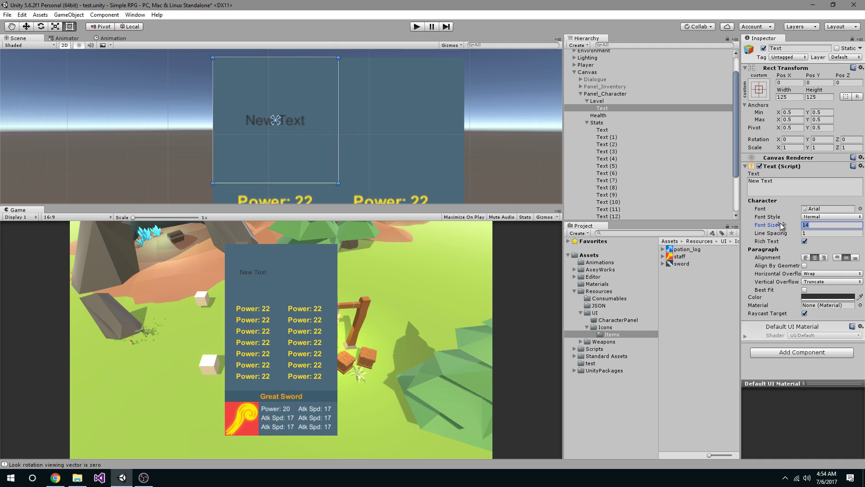
pyautogui.write('40')
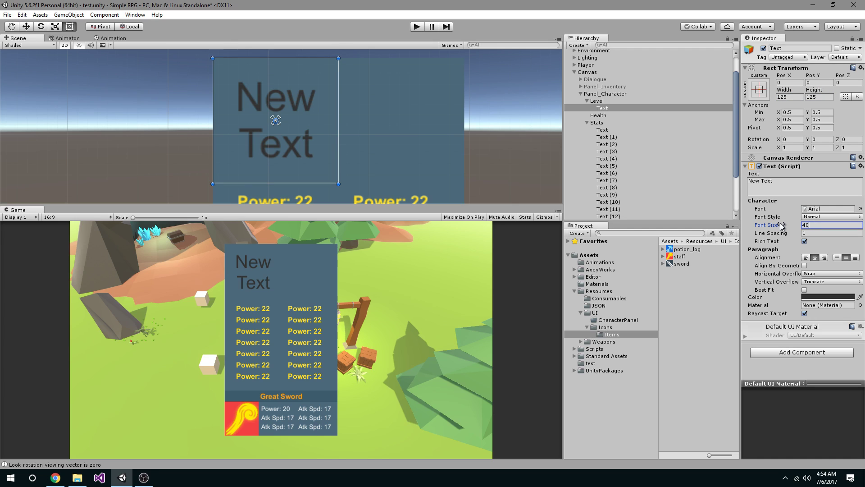
pyautogui.press('BackSpace')
pyautogui.write('30')
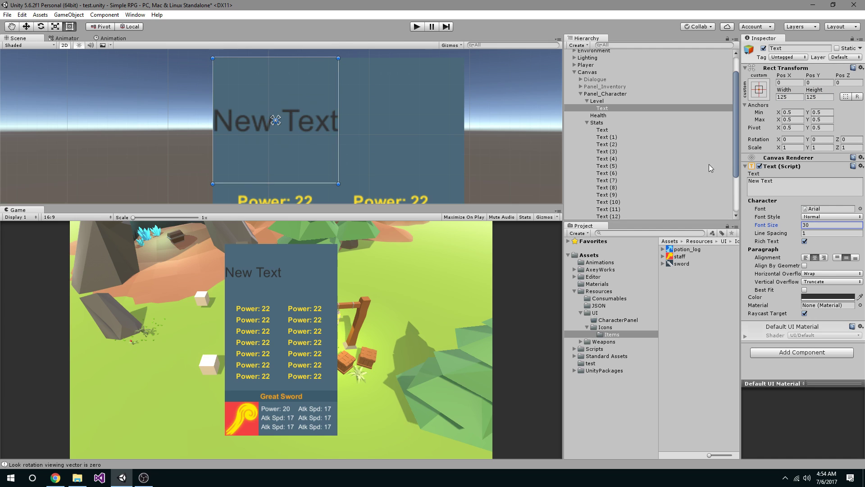
# Step: Change the Level text to read "9" and set its font style to Bold
pyautogui.click(781, 181)
pyautogui.write('9')
pyautogui.press('Return')
pyautogui.press('BackSpace')
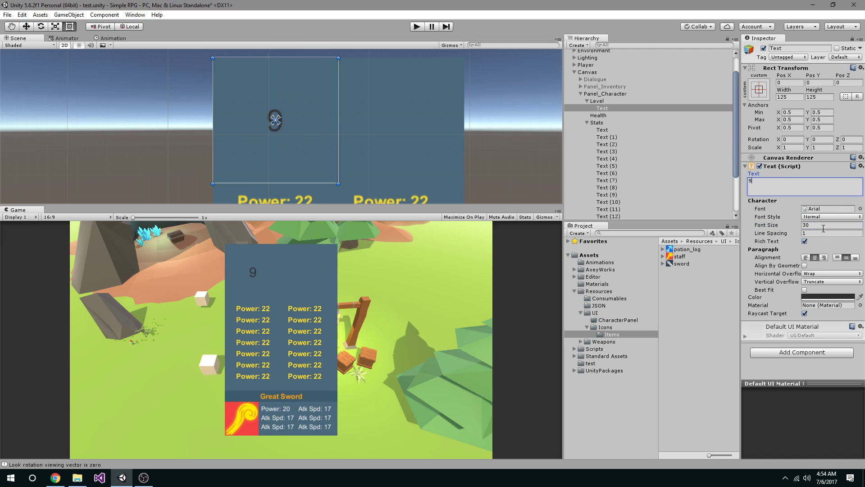
pyautogui.click(817, 216)
pyautogui.click(817, 237)
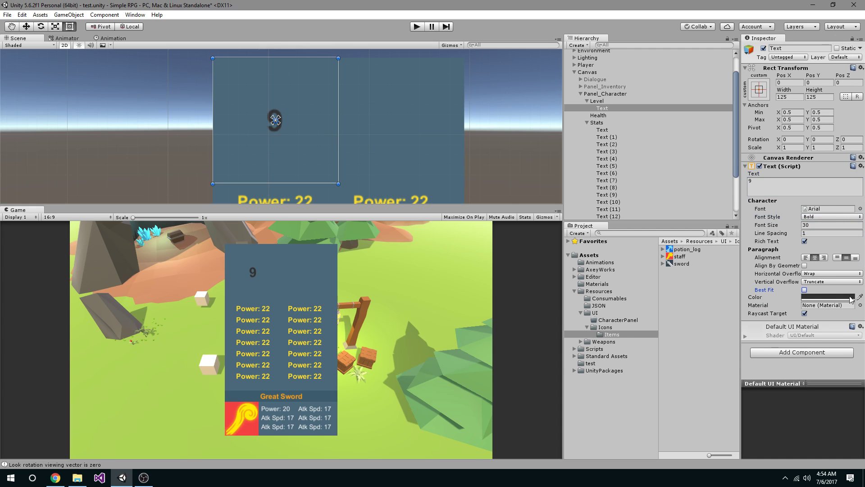
# Step: Colour the "9" text light blue (92CCECFF) and set its font size to 32
pyautogui.click(849, 298)
pyautogui.click(636, 210)
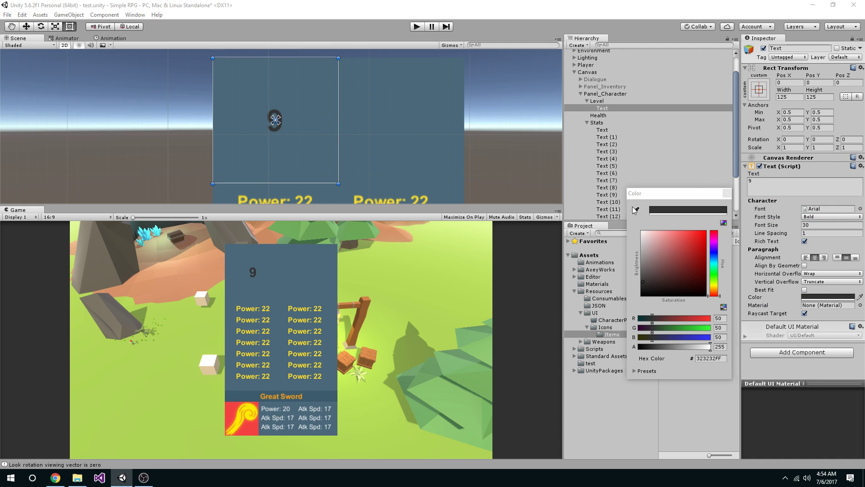
pyautogui.click(317, 128)
pyautogui.moveTo(667, 264); pyautogui.dragTo(666, 237)
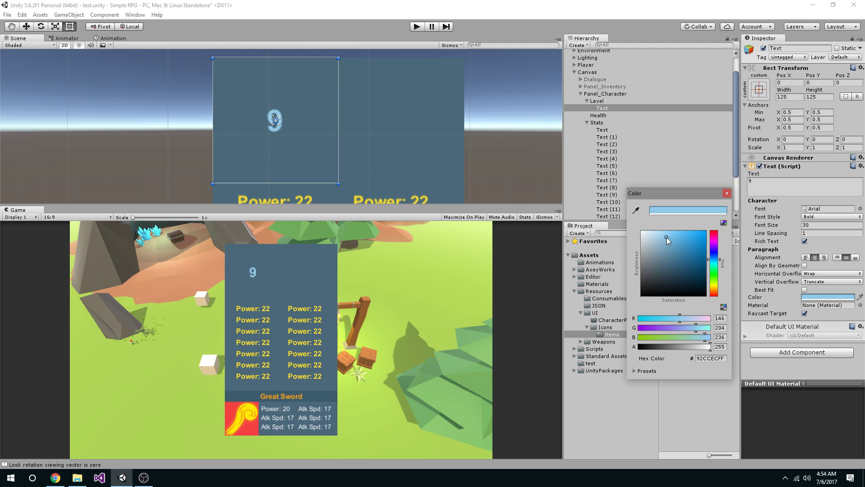
pyautogui.click(727, 193)
pyautogui.click(810, 224)
pyautogui.write('32')
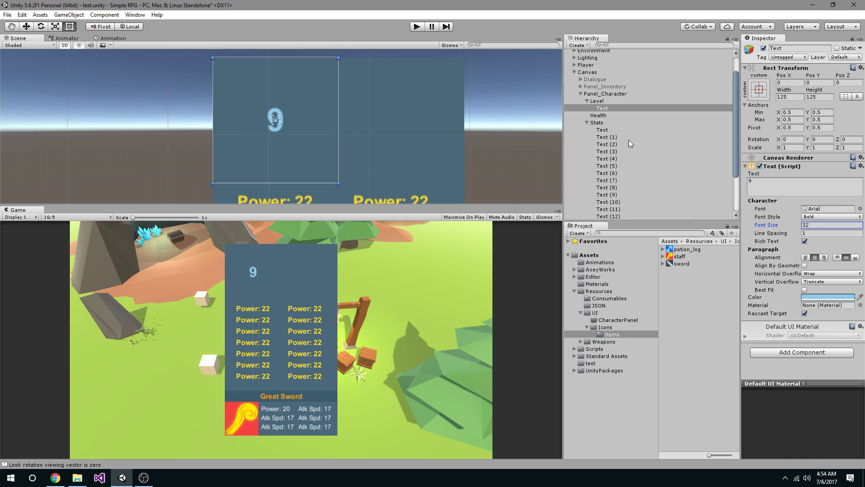
# Step: Rename the Text object under Level to "Value"
pyautogui.click(611, 110)
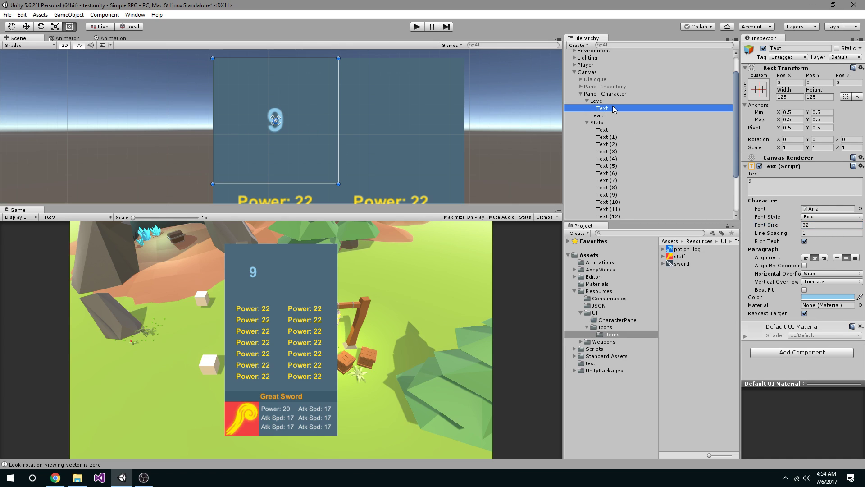
pyautogui.click(613, 108)
pyautogui.write('Le')
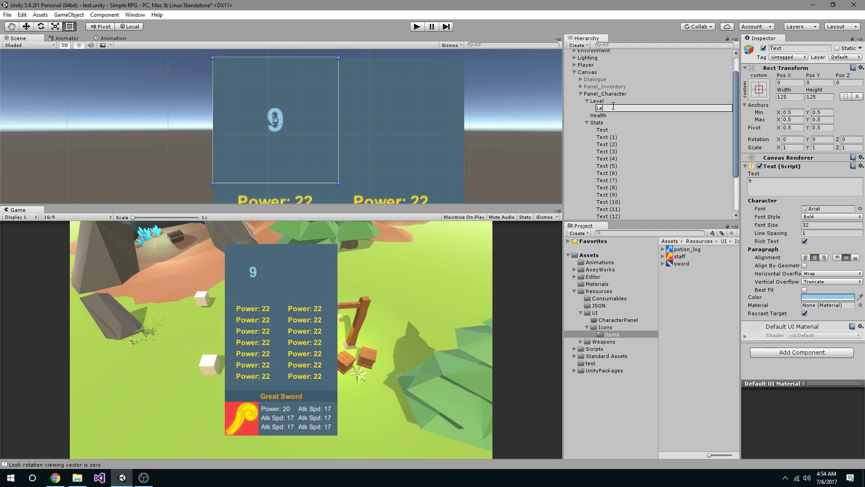
pyautogui.write('Level')
pyautogui.press('BackSpace')
pyautogui.press('BackSpace')
pyautogui.press('BackSpace')
pyautogui.press('BackSpace')
pyautogui.write('Value')
pyautogui.press('Return')
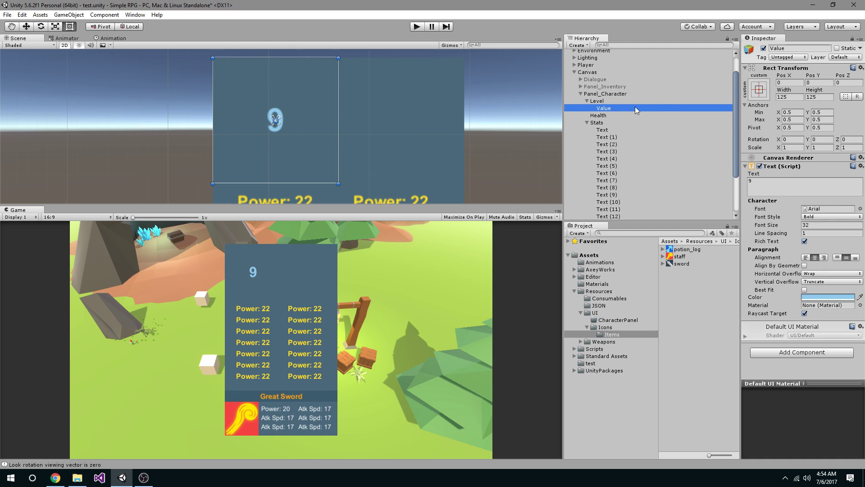
# Step: Duplicate Level's Value text and resize the copy to a strip about 24 high just below the "9"
pyautogui.click(598, 103)
pyautogui.rightClick(599, 104)
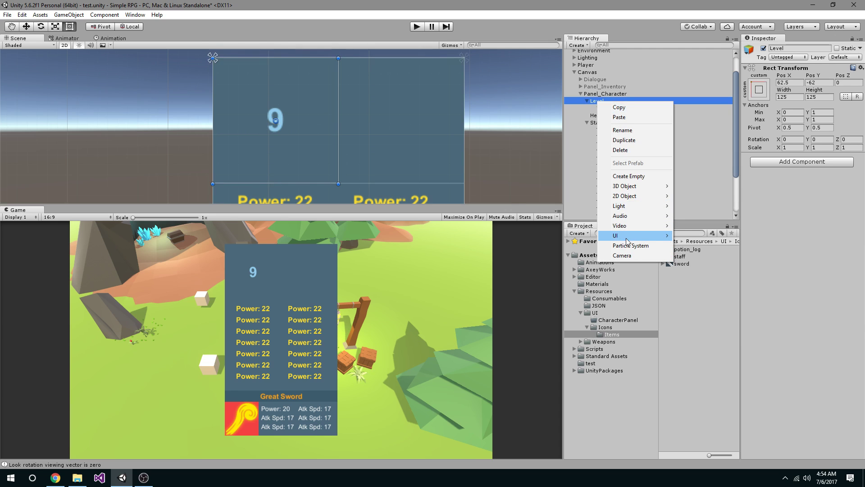
pyautogui.click(593, 108)
pyautogui.hotkey('ctrl', 'd')
pyautogui.moveTo(302, 59); pyautogui.dragTo(296, 137)
# Step: Change the duplicated text to read "Level" and set its font size to 14
pyautogui.click(766, 187)
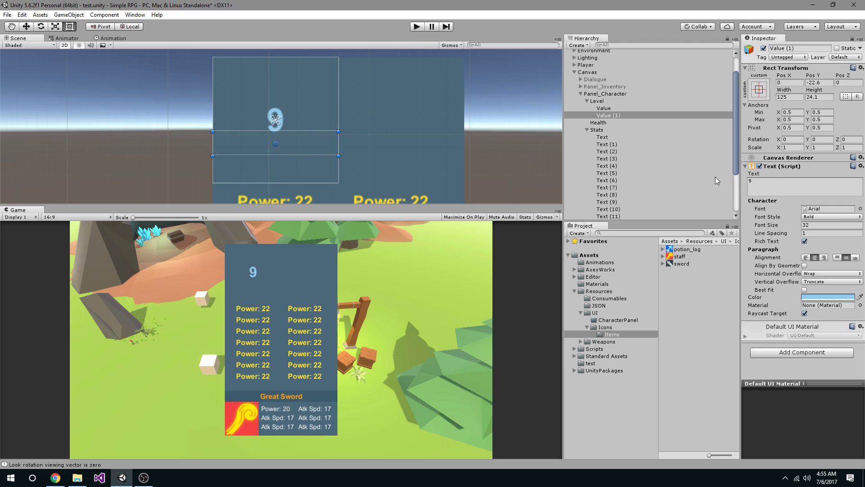
pyautogui.write('Level')
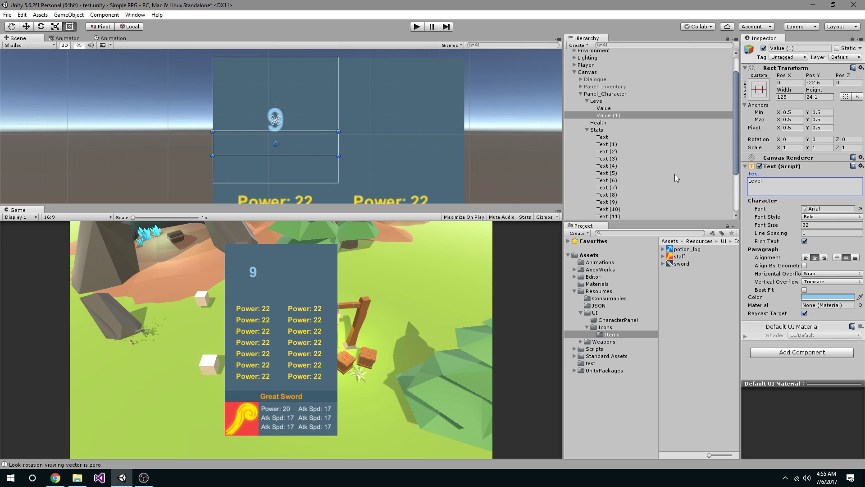
pyautogui.click(828, 225)
pyautogui.write('14')
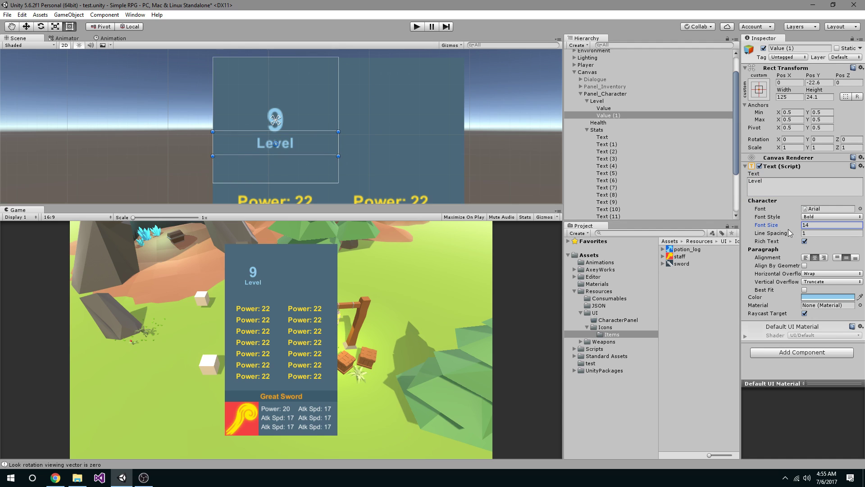
# Step: Change the colour of the "Level" caption to white (FFFFFFFF)
pyautogui.click(832, 298)
pyautogui.moveTo(678, 292); pyautogui.dragTo(517, 148)
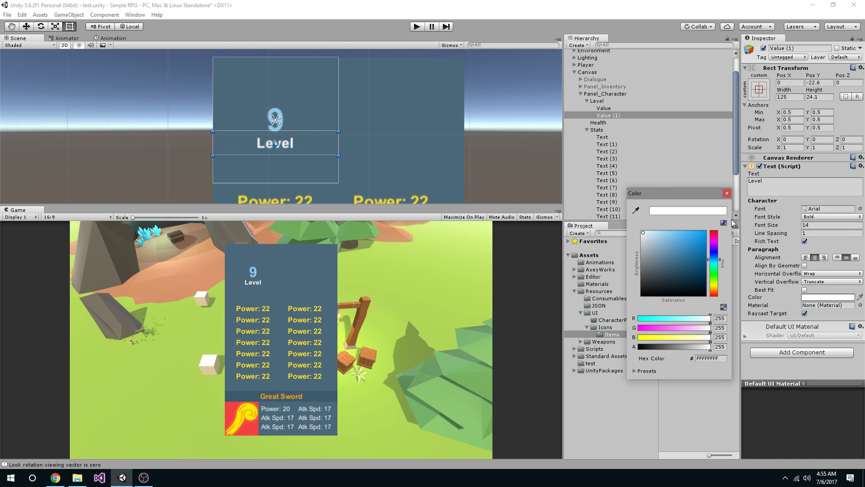
pyautogui.click(726, 194)
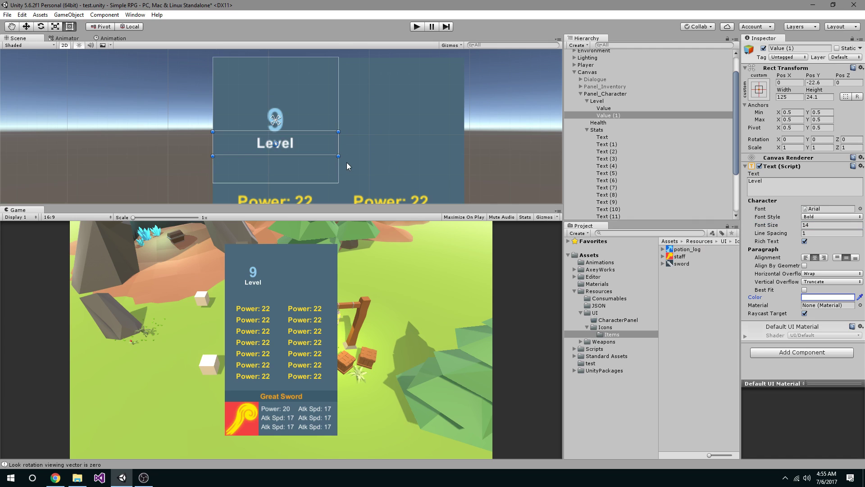
# Step: Rename the caption object under Level to "Name"
pyautogui.click(600, 116)
pyautogui.write('Name')
pyautogui.press('Return')
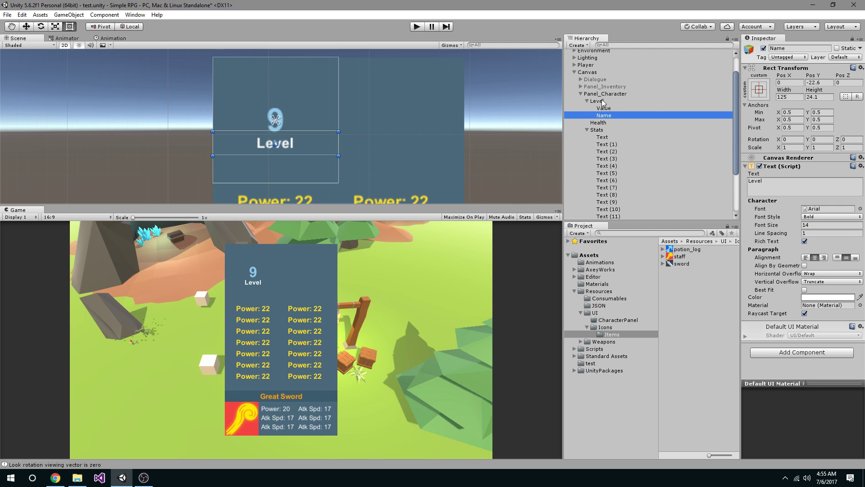
# Step: Duplicate Level's Value text, place the copy over the Health area 125 units to the right, and make it a child of Health
pyautogui.click(603, 102)
pyautogui.click(603, 108)
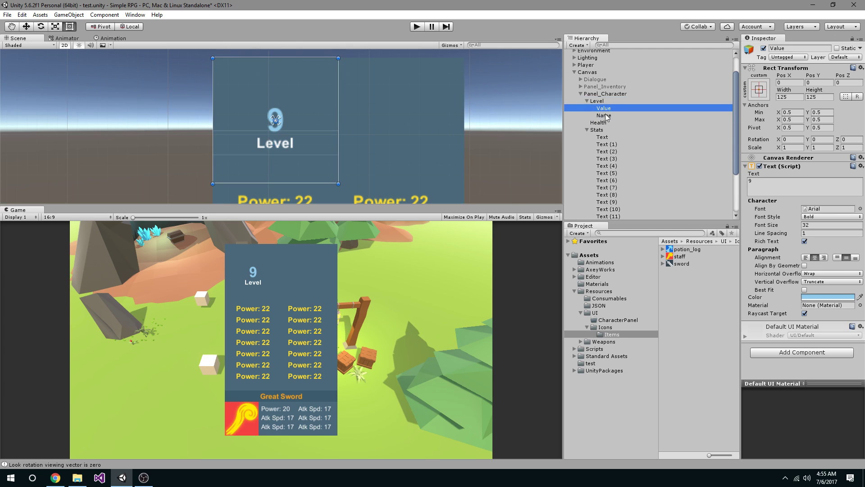
pyautogui.keyDown('ctrl'); pyautogui.click(604, 115); pyautogui.keyUp('ctrl')
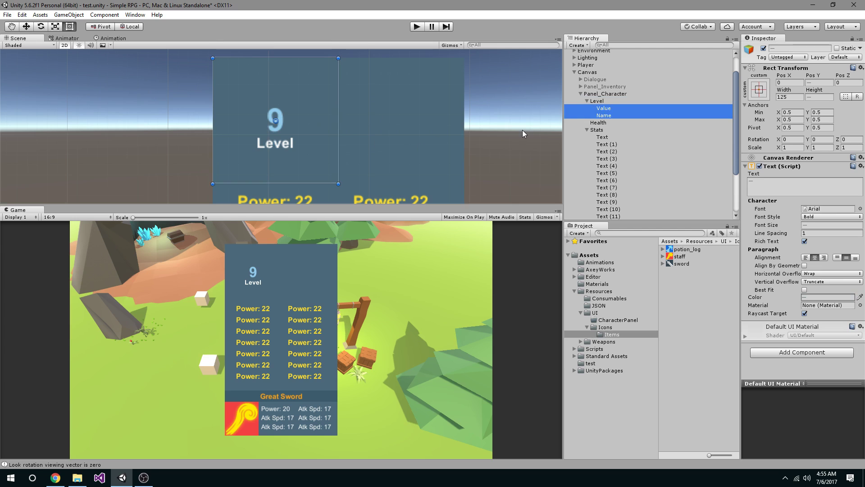
pyautogui.click(611, 109)
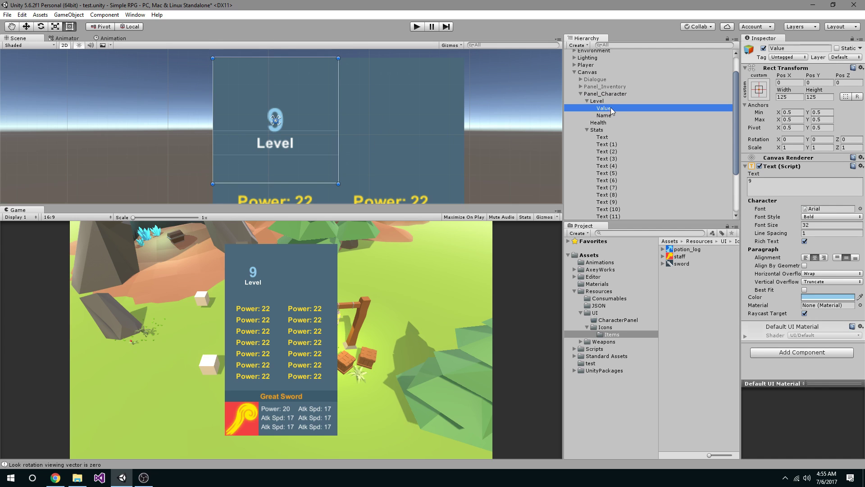
pyautogui.hotkey('ctrl', 'd')
pyautogui.moveTo(286, 131); pyautogui.dragTo(405, 129)
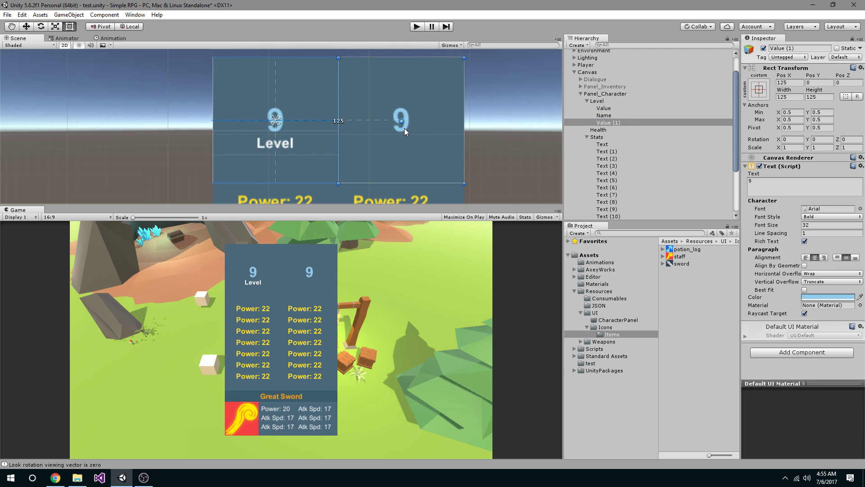
pyautogui.click(612, 115)
pyautogui.moveTo(605, 123); pyautogui.dragTo(604, 131)
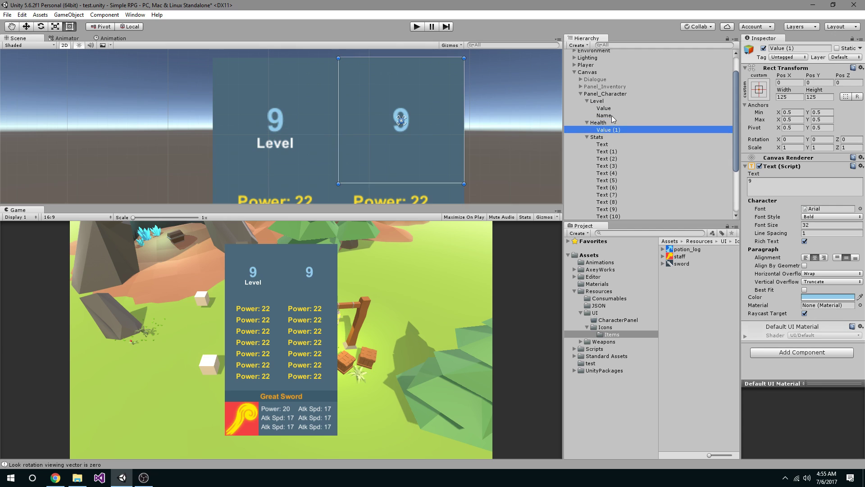
# Step: Duplicate Level's Name caption, align the copy beneath the Health number, and make it a child of Health
pyautogui.click(612, 116)
pyautogui.hotkey('ctrl', 'd')
pyautogui.moveTo(345, 136); pyautogui.dragTo(434, 142)
pyautogui.click(612, 122)
pyautogui.moveTo(613, 124); pyautogui.dragTo(612, 139)
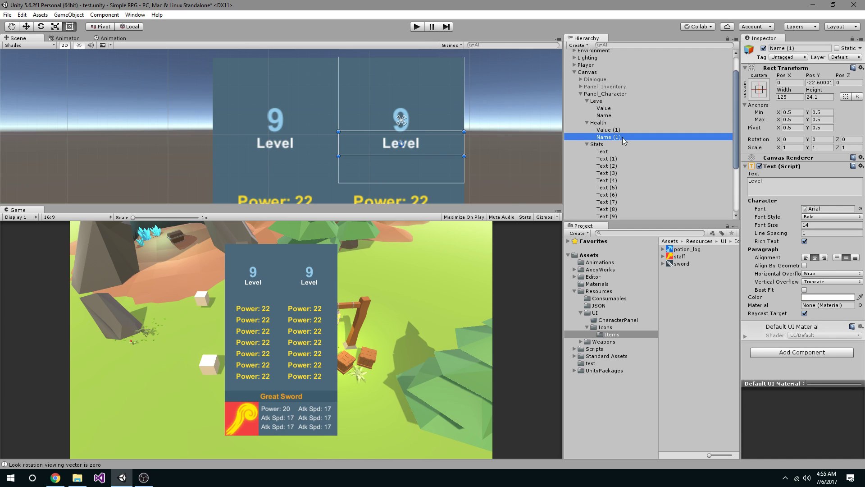
# Step: Rename the two copied text objects under Health to "Name" and "Value"
pyautogui.click(621, 137)
pyautogui.press('BackSpace')
pyautogui.press('BackSpace')
pyautogui.press('BackSpace')
pyautogui.press('Return')
pyautogui.click(625, 131)
pyautogui.click(625, 132)
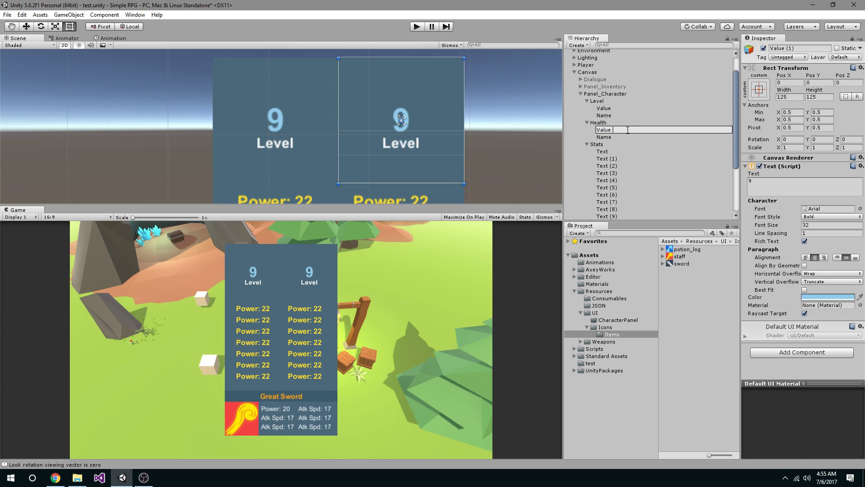
pyautogui.press('BackSpace')
pyautogui.press('BackSpace')
pyautogui.press('Return')
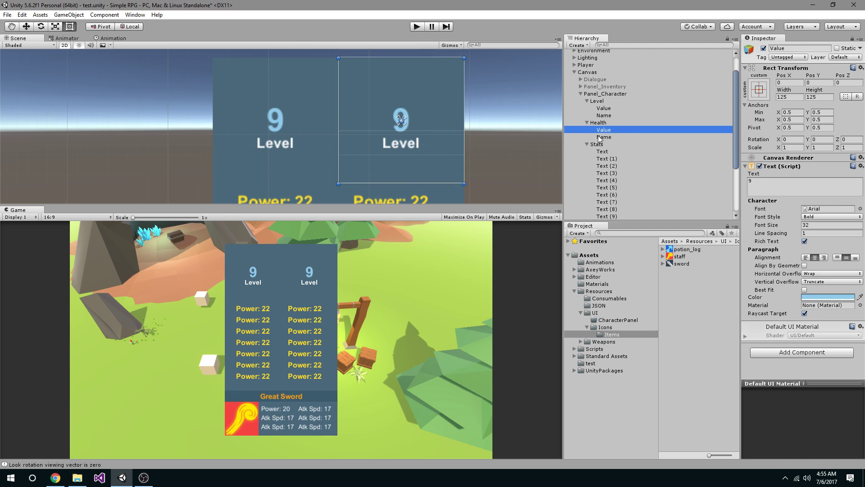
# Step: Set Health's Value text to "28" and its Name text to "HP"
pyautogui.click(776, 184)
pyautogui.write('28')
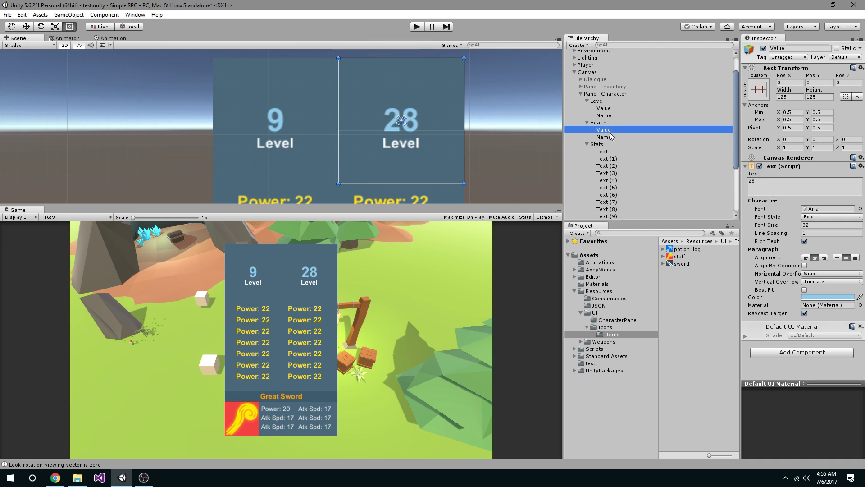
pyautogui.click(611, 136)
pyautogui.write('HP')
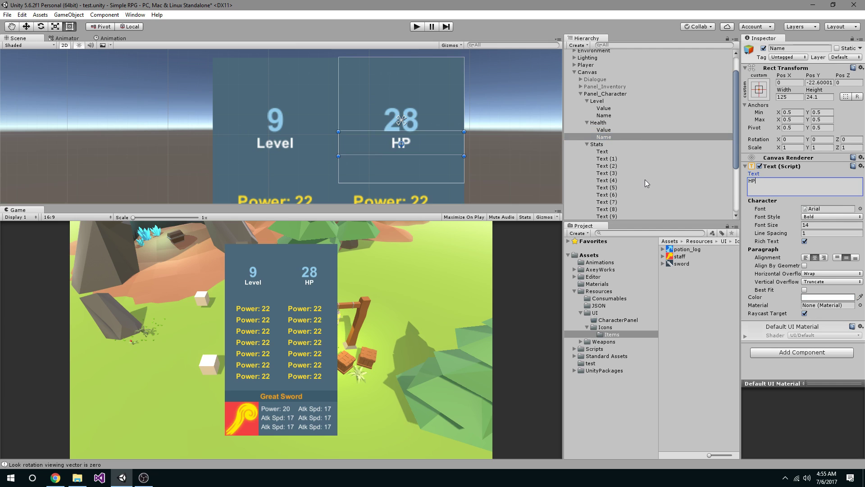
# Step: Recolour Health's Value text to light red (FF5A5AFF)
pyautogui.click(612, 130)
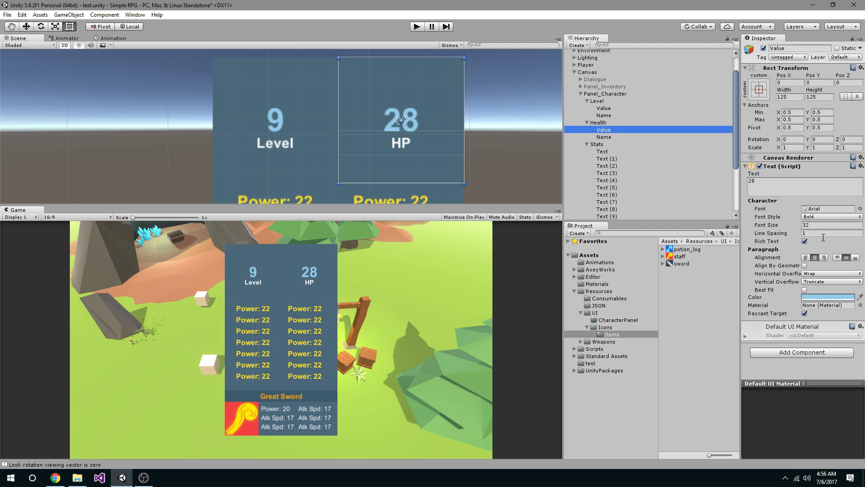
pyautogui.click(823, 297)
pyautogui.moveTo(719, 282); pyautogui.dragTo(715, 301)
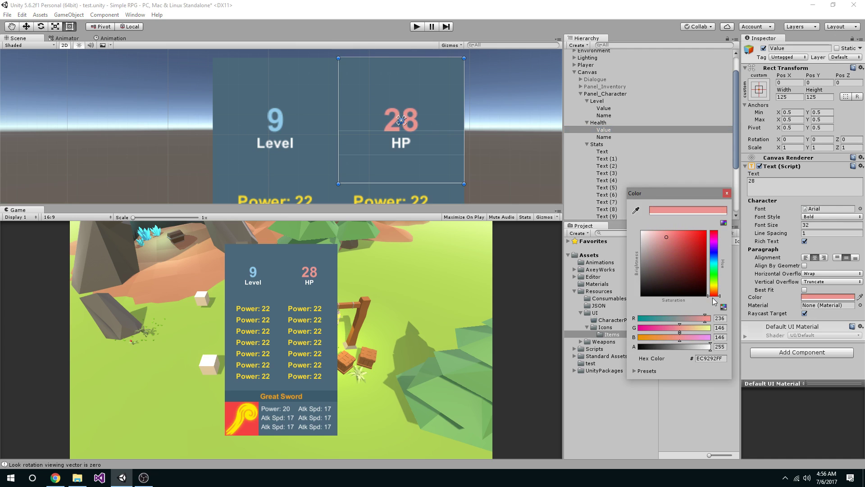
pyautogui.moveTo(690, 237); pyautogui.dragTo(682, 227)
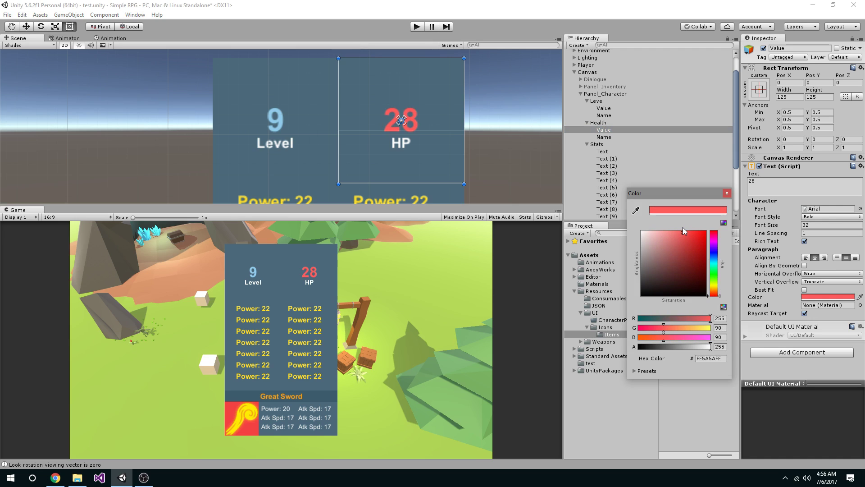
pyautogui.click(723, 194)
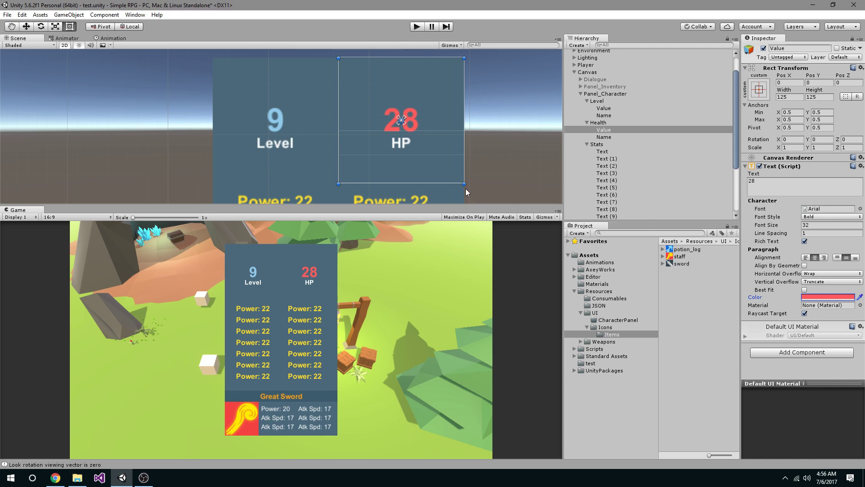
pyautogui.scroll(-3, 405, 126)
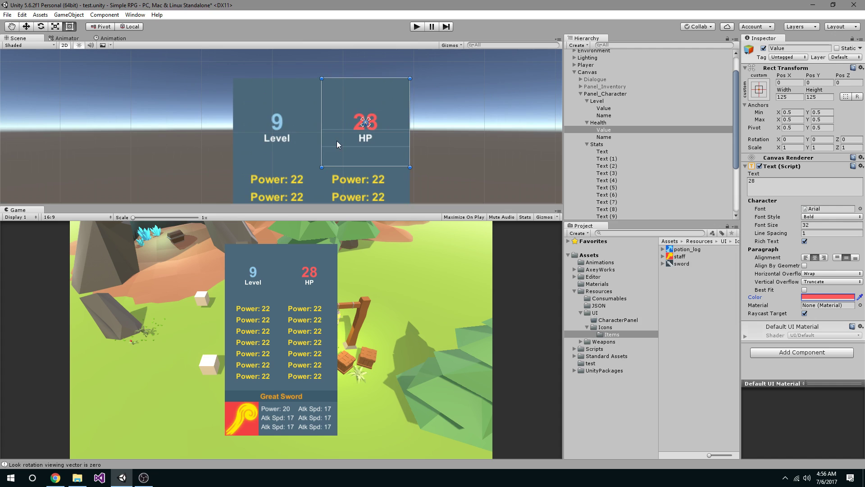
pyautogui.scroll(-2, 336, 169)
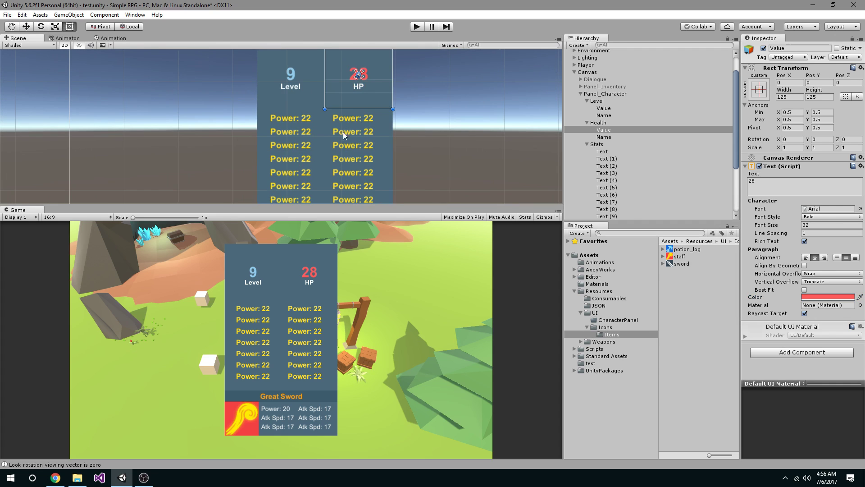
pyautogui.moveTo(344, 130); pyautogui.dragTo(310, 167, button='middle')
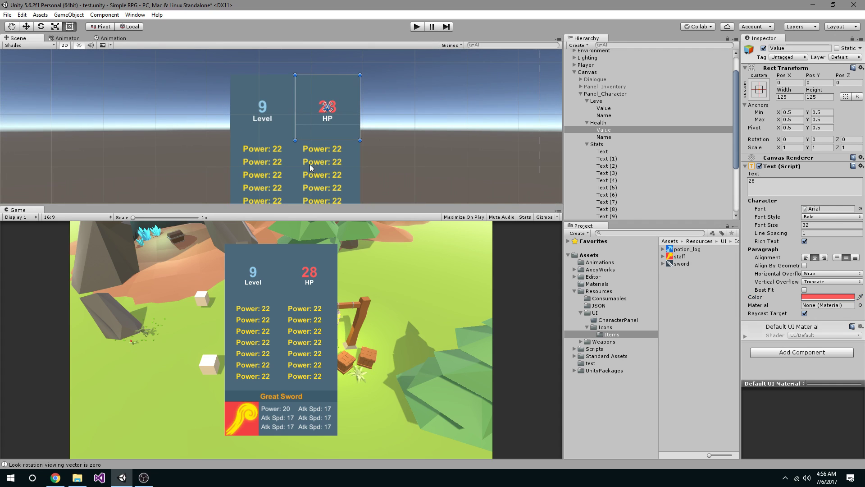
pyautogui.scroll(4, 318, 150)
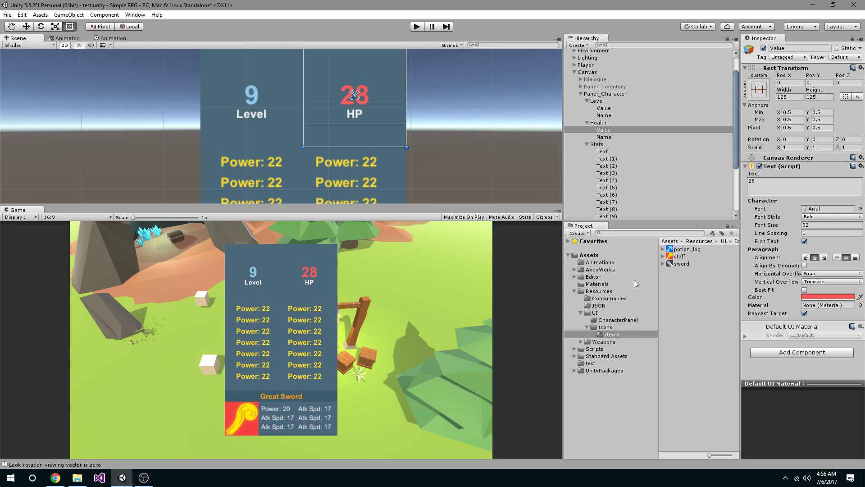
# Step: Review the import settings of the crossed-swords and radial-progress-bar textures in the UI Icons folder
pyautogui.click(696, 296)
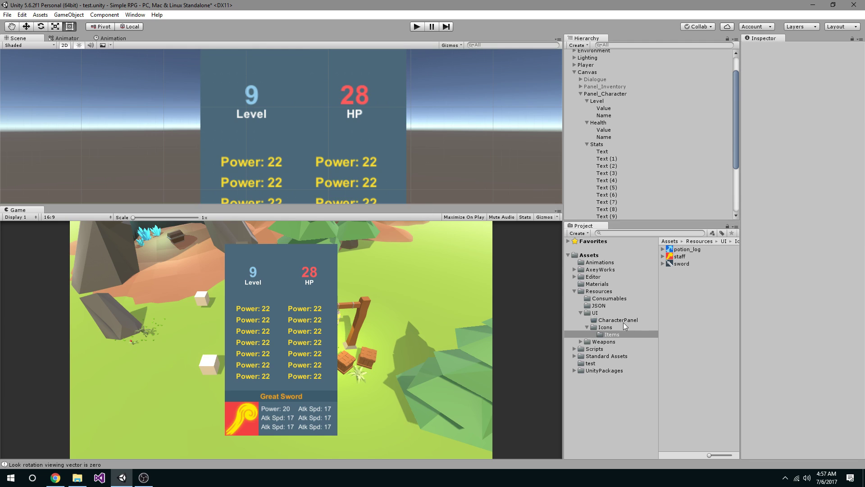
pyautogui.click(605, 327)
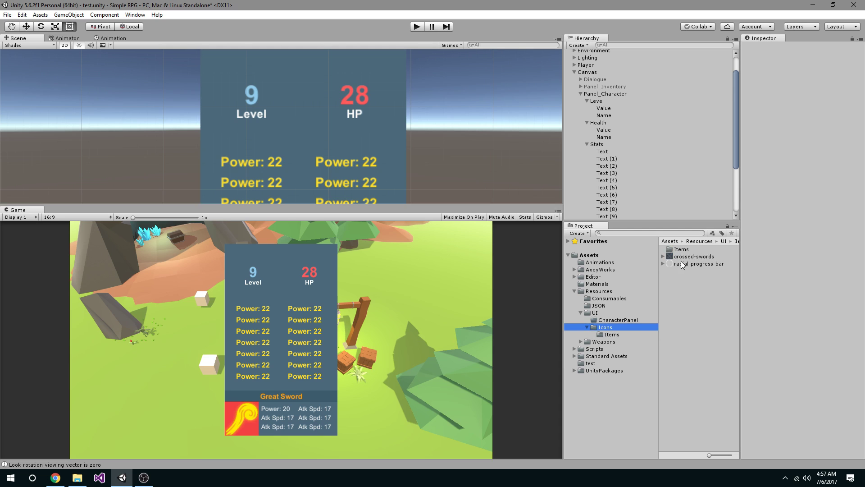
pyautogui.click(686, 256)
pyautogui.keyDown('shift'); pyautogui.click(686, 263); pyautogui.keyUp('shift')
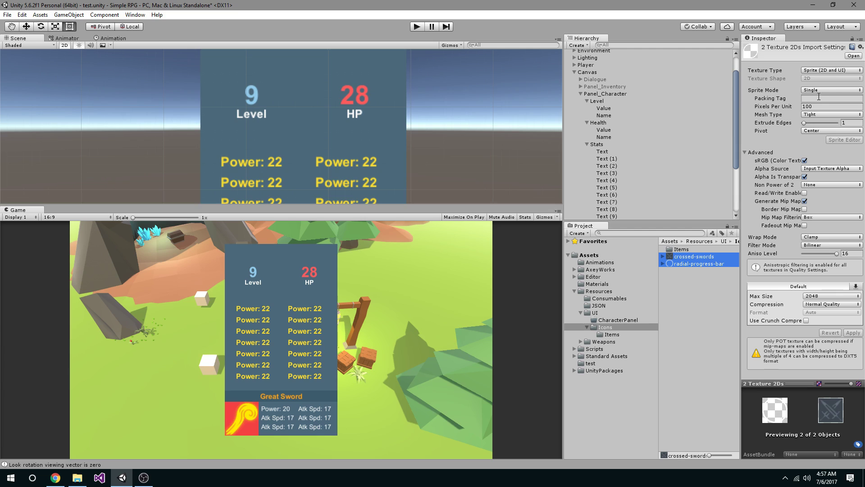
pyautogui.click(678, 290)
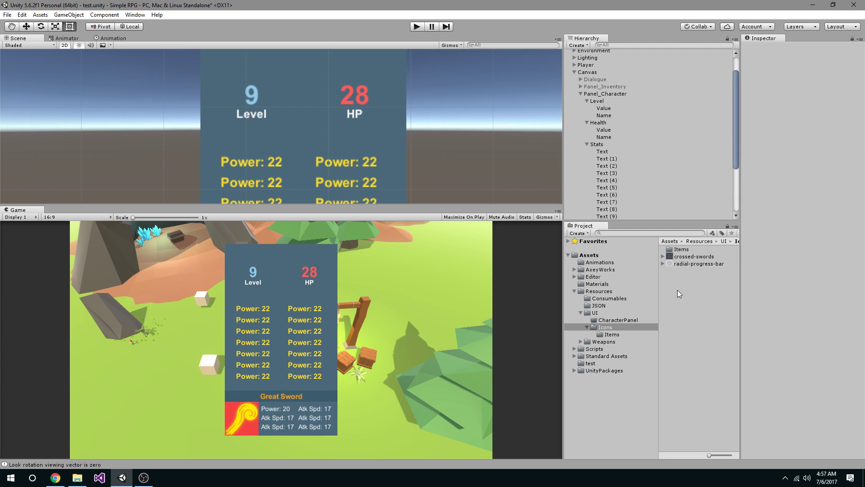
# Step: Set the source image of the Weapon section's Image to the crossed-swords sprite
pyautogui.click(699, 256)
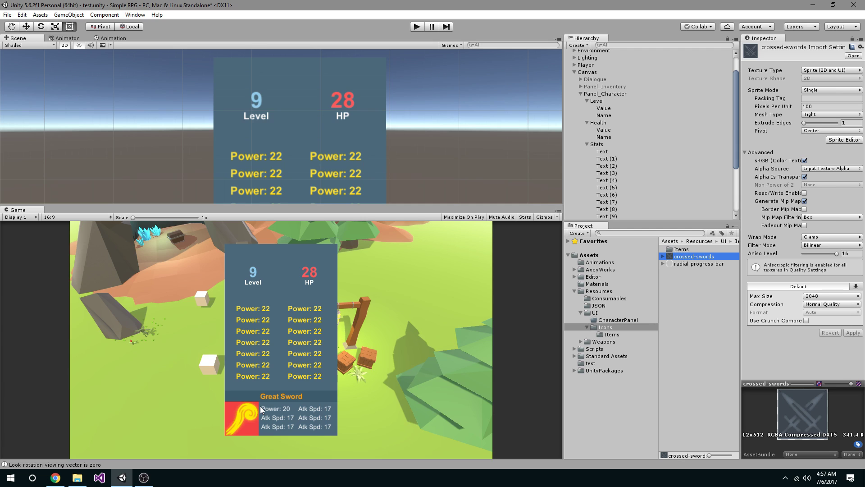
pyautogui.click(704, 265)
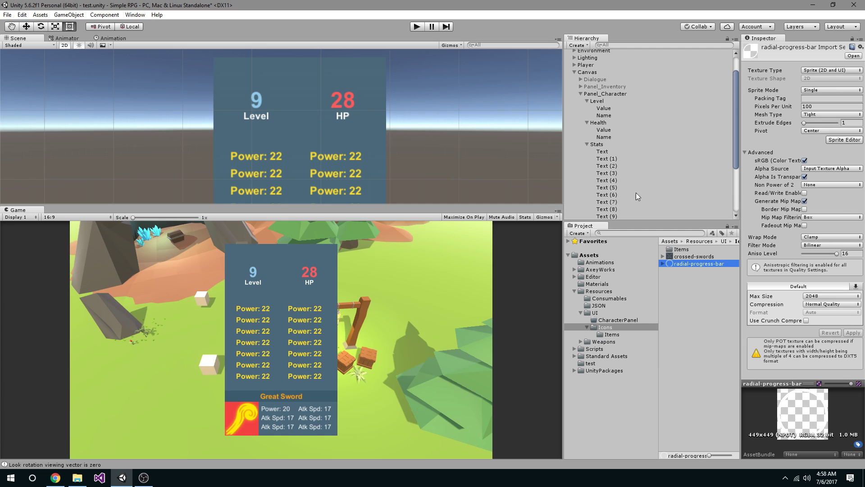
pyautogui.scroll(-5, 421, 174)
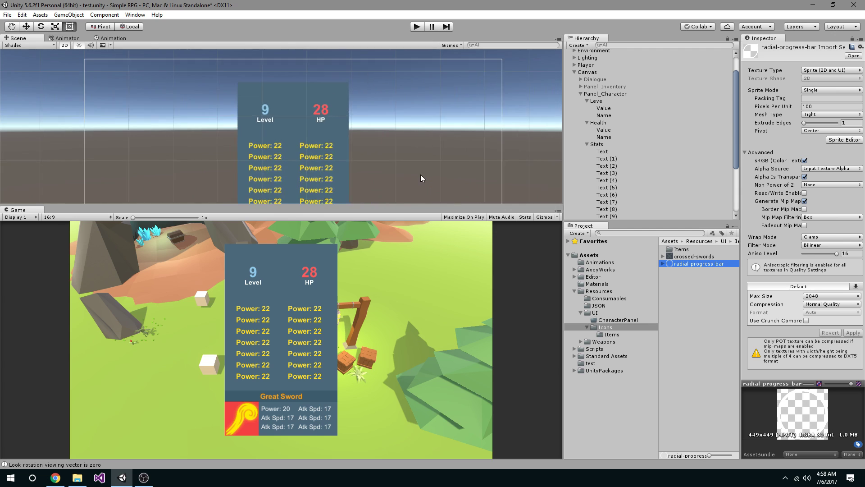
pyautogui.click(235, 165)
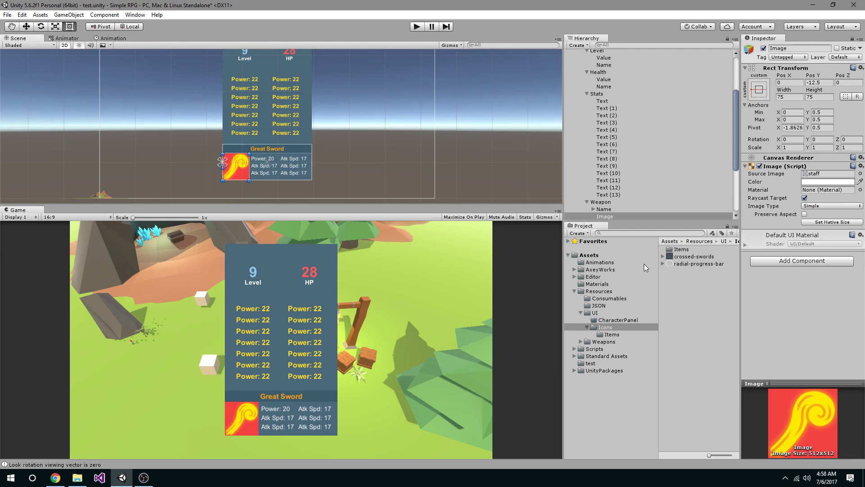
pyautogui.moveTo(797, 207); pyautogui.dragTo(826, 174)
pyautogui.scroll(3, 372, 169)
pyautogui.scroll(3, 316, 181)
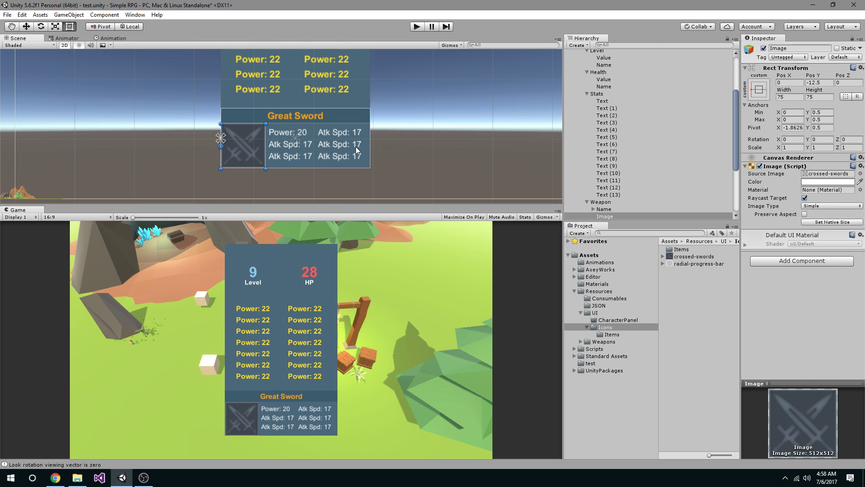
pyautogui.scroll(3, 399, 131)
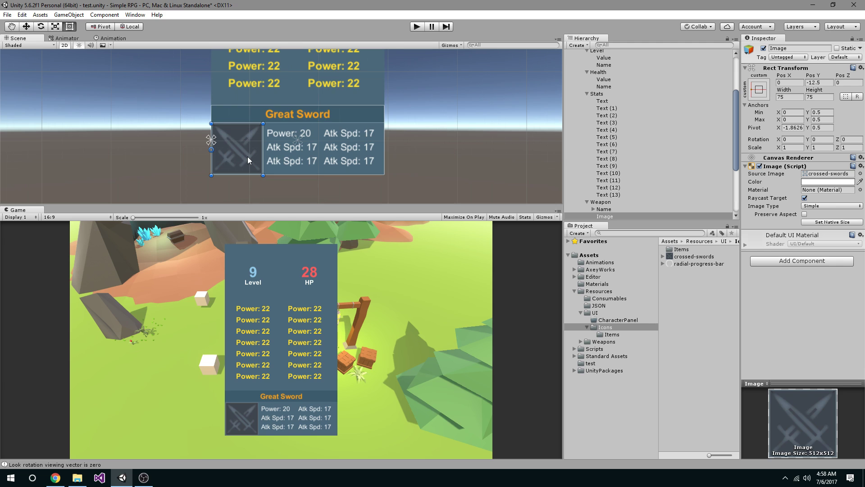
pyautogui.scroll(-2, 387, 156)
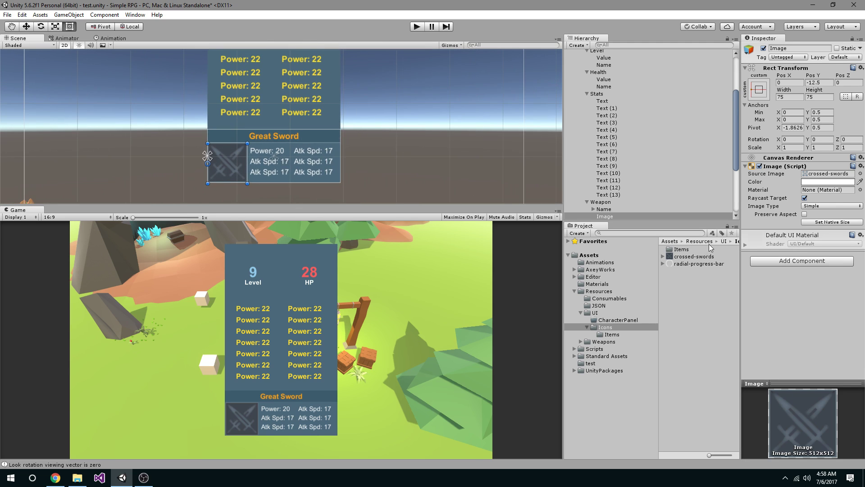
# Step: Add a UI Image as a child of the Level object in Panel_Character
pyautogui.scroll(4, 320, 137)
pyautogui.moveTo(292, 94); pyautogui.dragTo(283, 128, button='middle')
pyautogui.scroll(2, 283, 128)
pyautogui.click(283, 128)
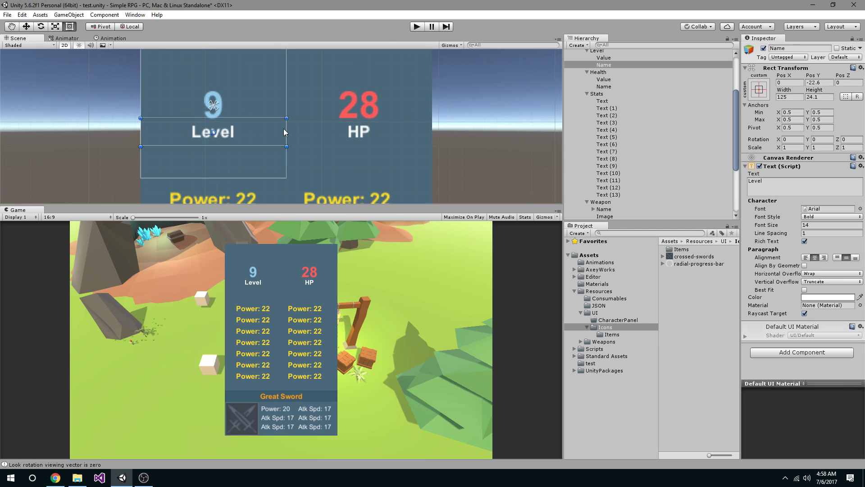
pyautogui.scroll(-1, 253, 95)
pyautogui.click(253, 95)
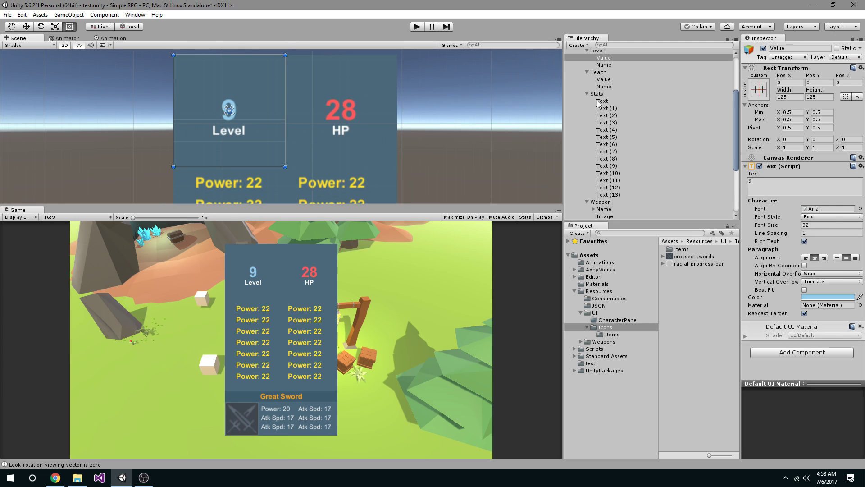
pyautogui.rightClick(606, 52)
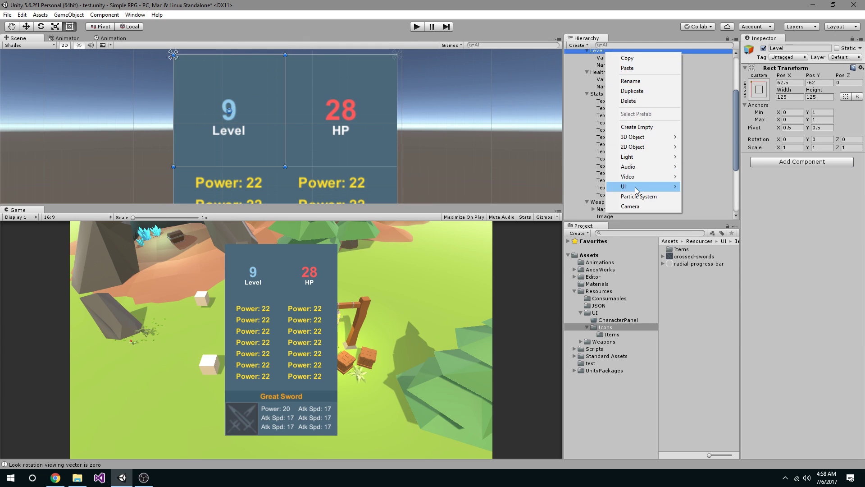
pyautogui.moveTo(635, 187)
pyautogui.click(558, 197)
pyautogui.scroll(1, 313, 170)
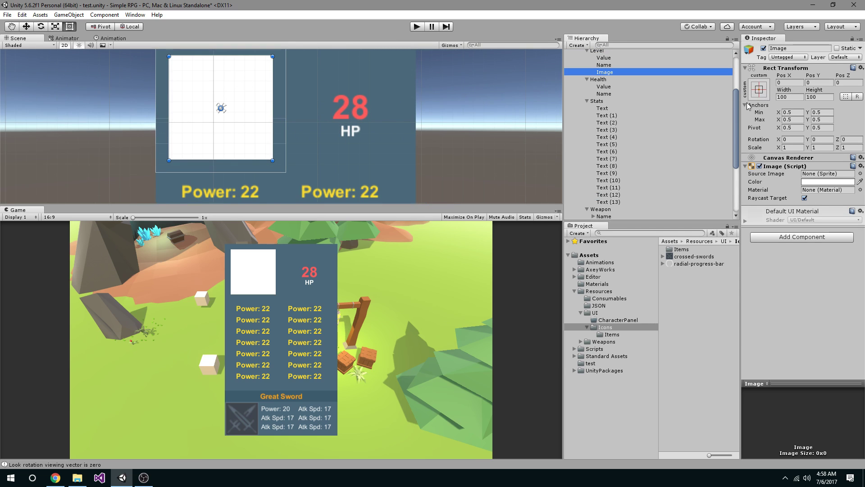
# Step: Assign the radial-progress-bar sprite as the source image of Level's new Image
pyautogui.click(694, 264)
pyautogui.moveTo(694, 264); pyautogui.dragTo(828, 175)
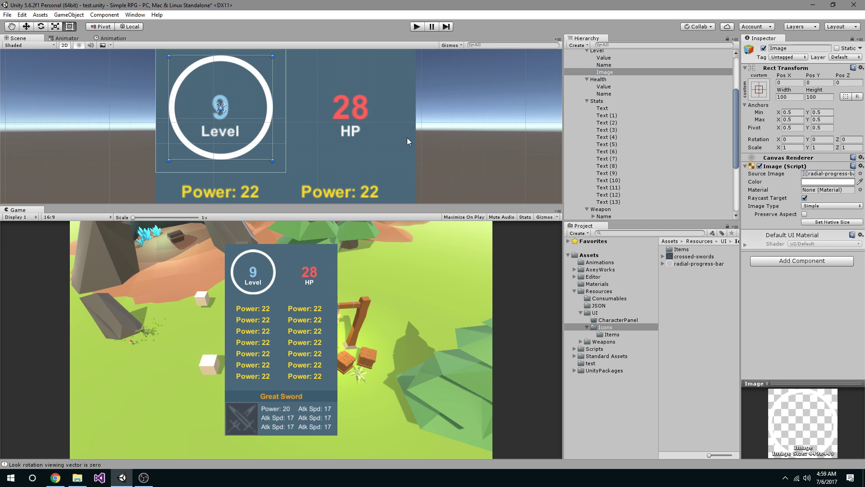
pyautogui.scroll(-1, 240, 114)
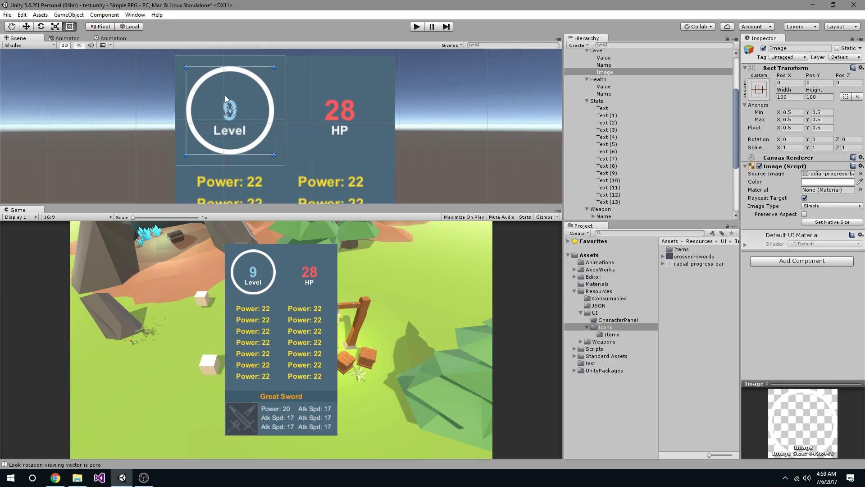
# Step: Place Level's Name text just below the number inside the ring, at Pos Y -18.5, with font size 12
pyautogui.click(237, 134)
pyautogui.moveTo(238, 134); pyautogui.dragTo(240, 93)
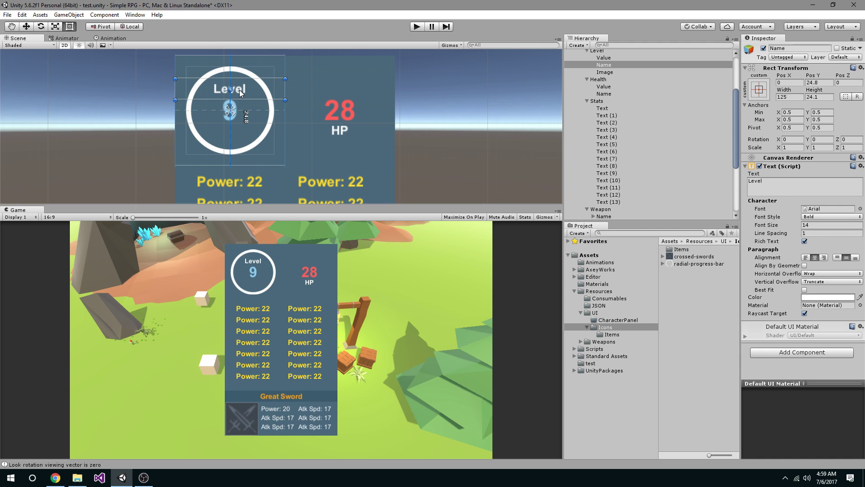
pyautogui.moveTo(240, 93); pyautogui.dragTo(242, 131)
pyautogui.click(818, 224)
pyautogui.write('12')
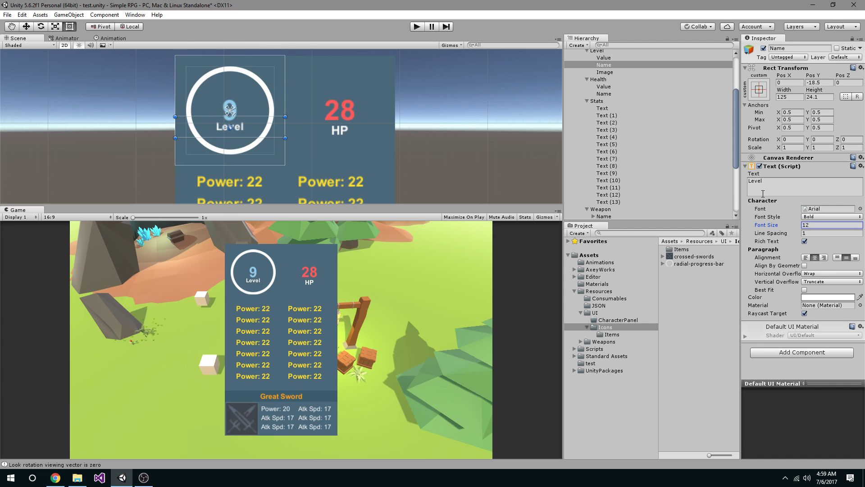
# Step: Change Level's Name text to "lvl" and set its font style to Normal
pyautogui.click(785, 189)
pyautogui.hotkey('ctrl', 'a')
pyautogui.write('lvl')
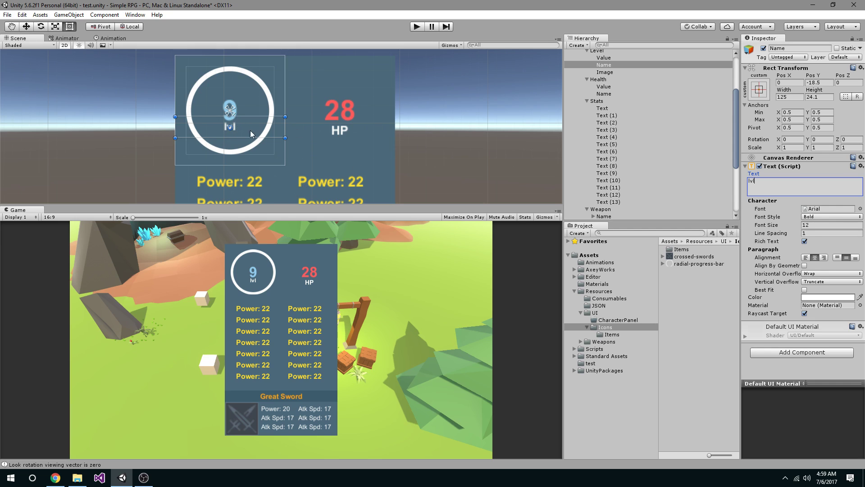
pyautogui.click(831, 217)
pyautogui.click(813, 227)
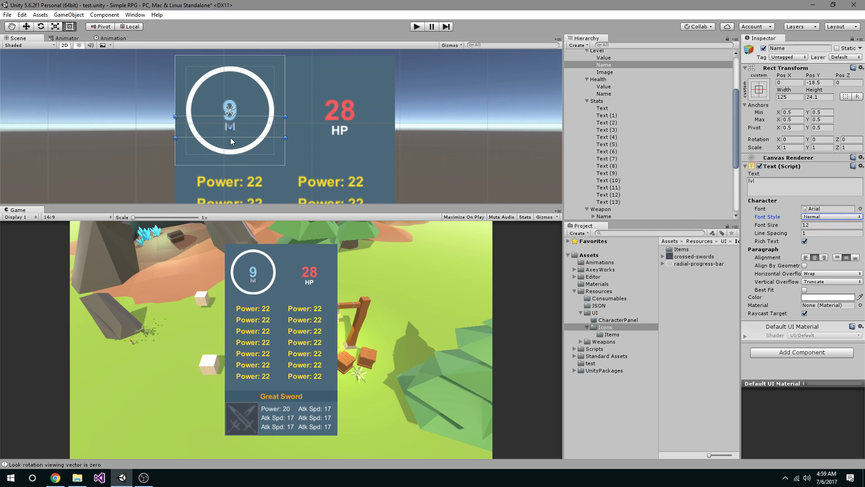
# Step: Create an empty child object under Level and name it "Progress"
pyautogui.click(258, 85)
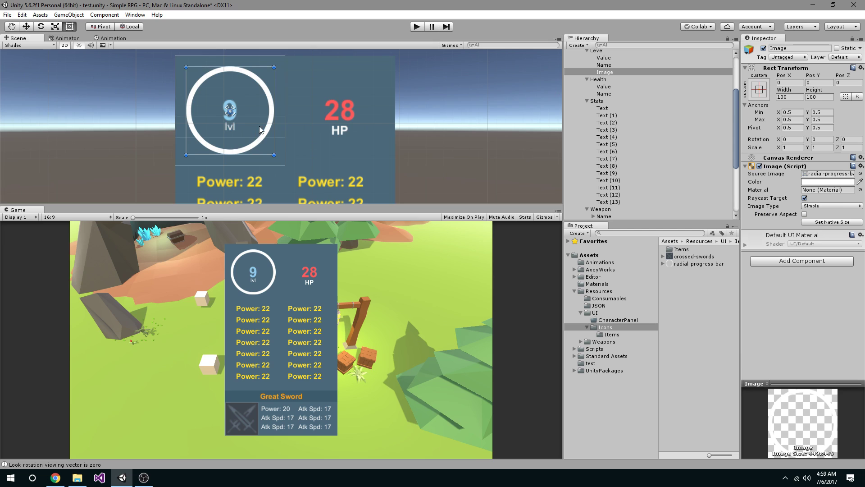
pyautogui.scroll(2, 288, 118)
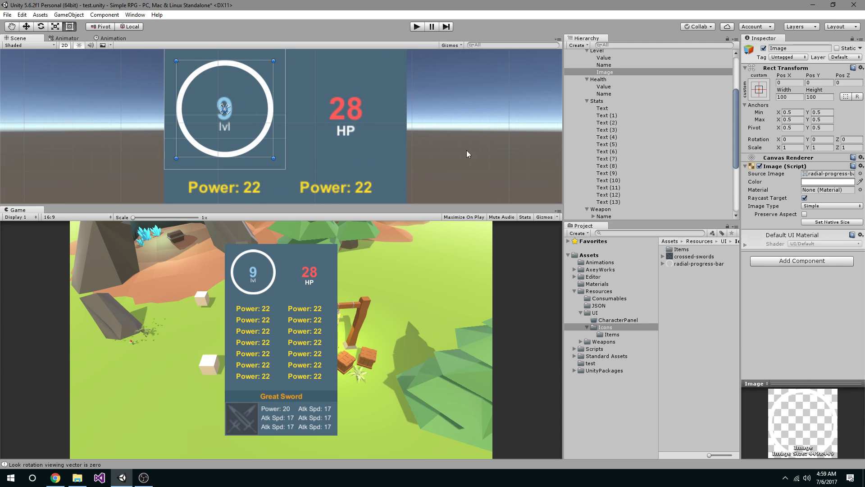
pyautogui.scroll(3, 325, 144)
pyautogui.scroll(-5, 623, 69)
pyautogui.scroll(5, 610, 80)
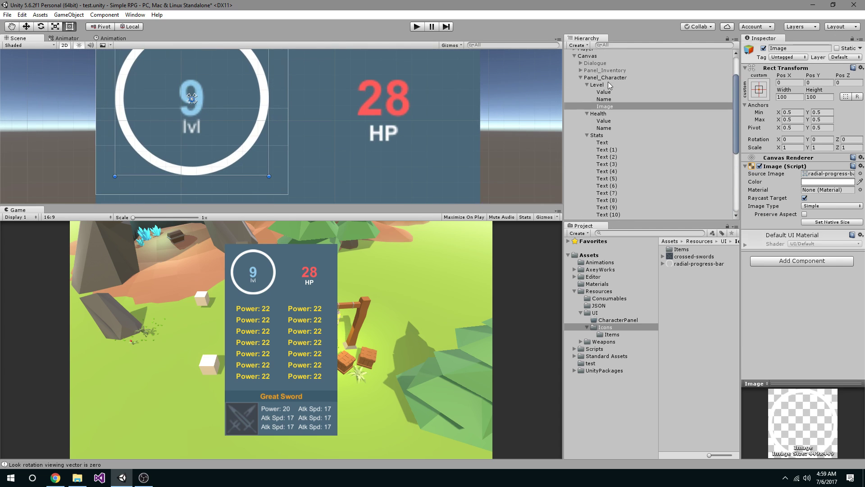
pyautogui.click(597, 112)
pyautogui.rightClick(611, 113)
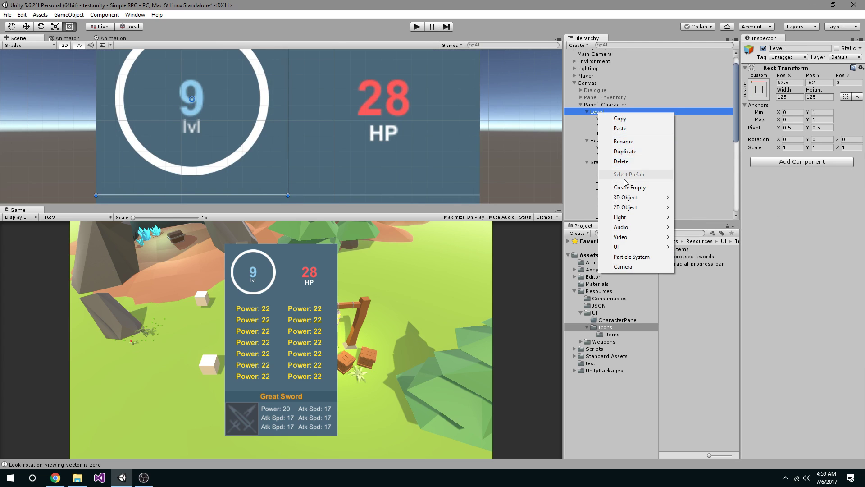
pyautogui.click(629, 187)
pyautogui.click(602, 140)
pyautogui.write('Progress')
pyautogui.press('Return')
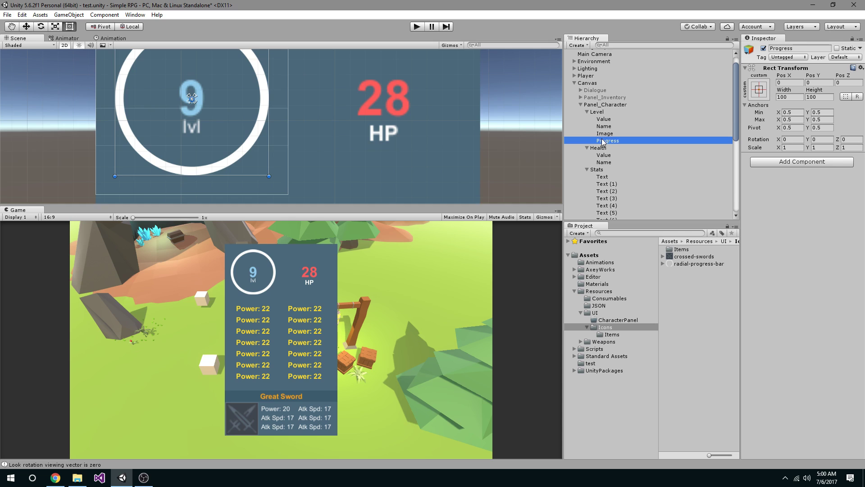
# Step: Make Level's ring Image a child of Progress and rename it "Background"
pyautogui.moveTo(604, 134); pyautogui.dragTo(609, 143)
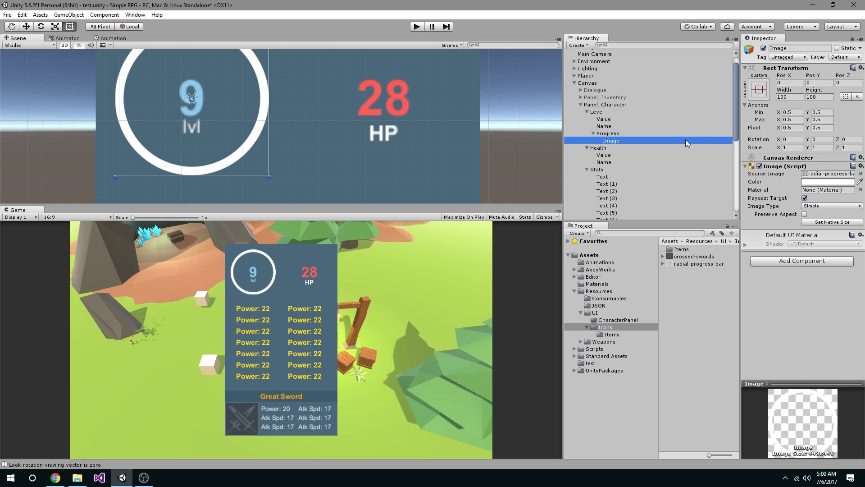
pyautogui.click(643, 140)
pyautogui.write('Background')
pyautogui.press('Return')
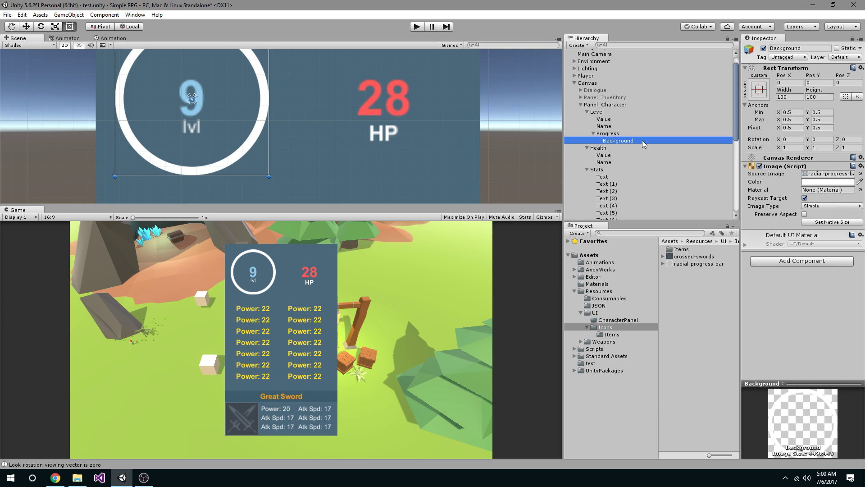
# Step: Recolour the Background ring to a blue-grey slightly darker than the panel (3F5E6FFF)
pyautogui.click(822, 186)
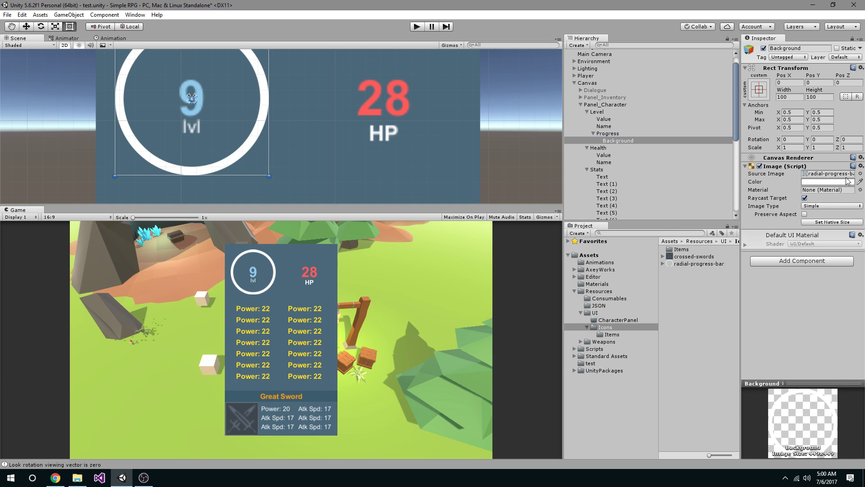
pyautogui.click(859, 181)
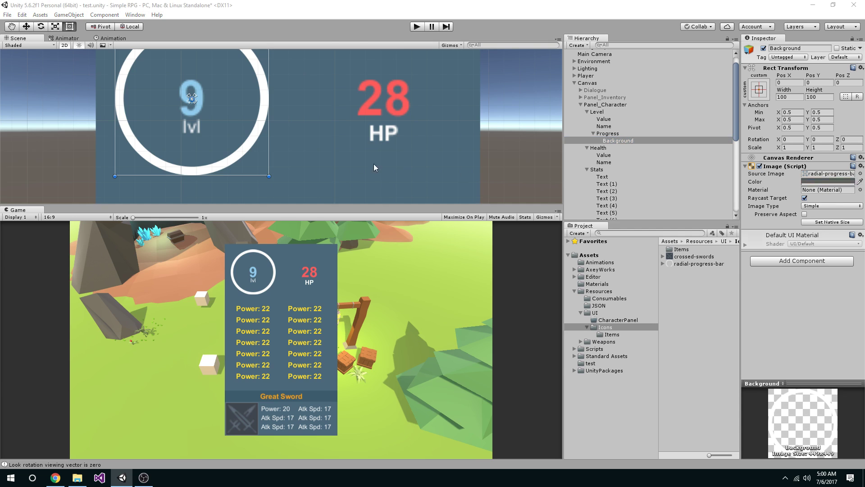
pyautogui.click(289, 134)
pyautogui.click(828, 181)
pyautogui.click(669, 267)
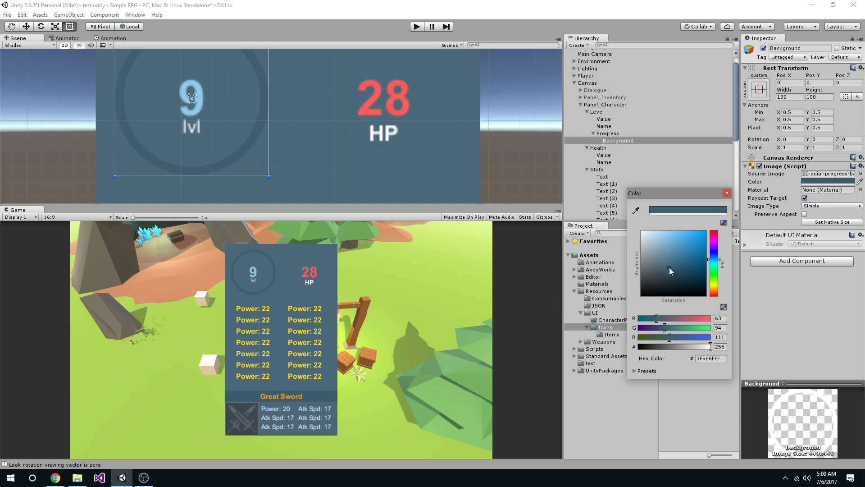
pyautogui.click(727, 193)
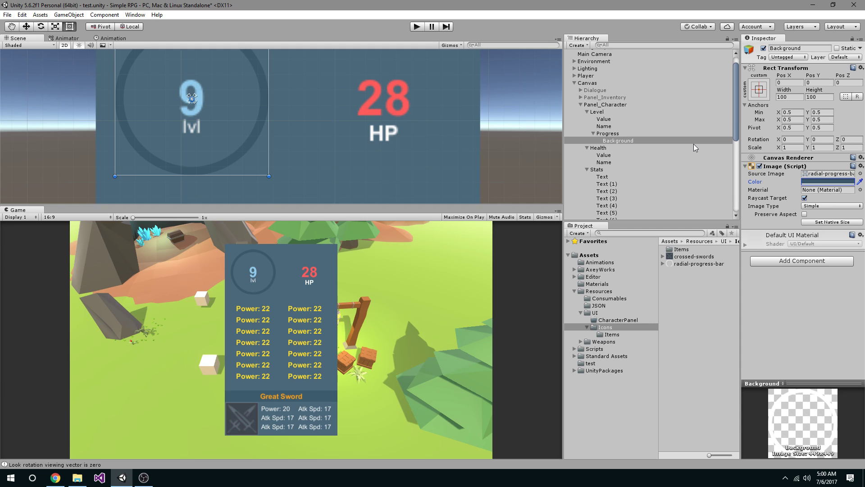
# Step: Duplicate Background within Progress and rename the copy "Fill"
pyautogui.click(626, 142)
pyautogui.hotkey('ctrl', 'd')
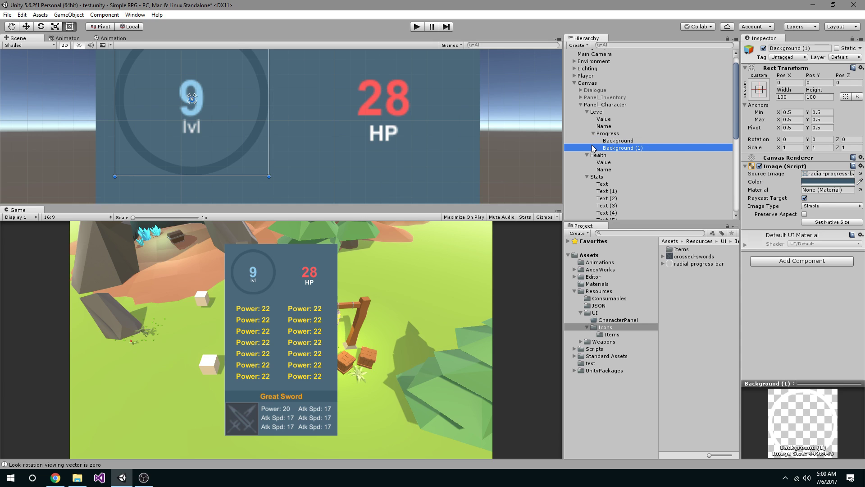
pyautogui.press('F2')
pyautogui.write('Fill')
pyautogui.press('Return')
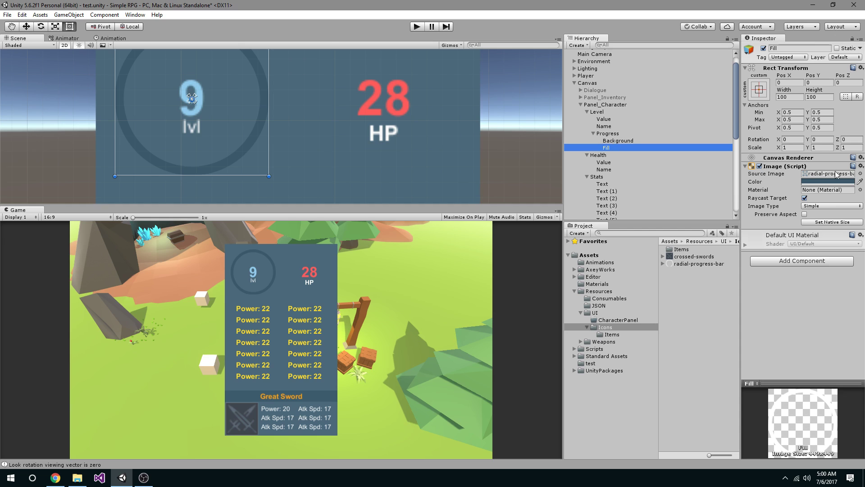
# Step: Recolour the Fill ring to light blue (92CCECFF), sampled from the level number
pyautogui.click(828, 181)
pyautogui.moveTo(671, 236); pyautogui.dragTo(569, 183)
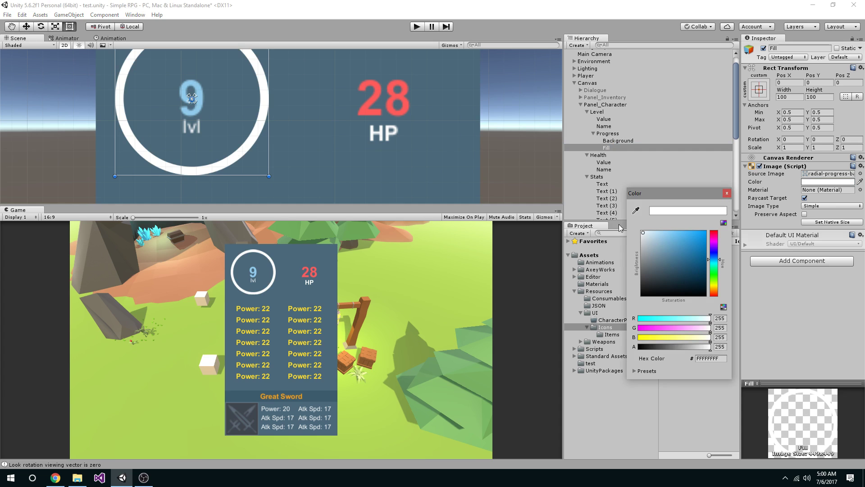
pyautogui.click(635, 211)
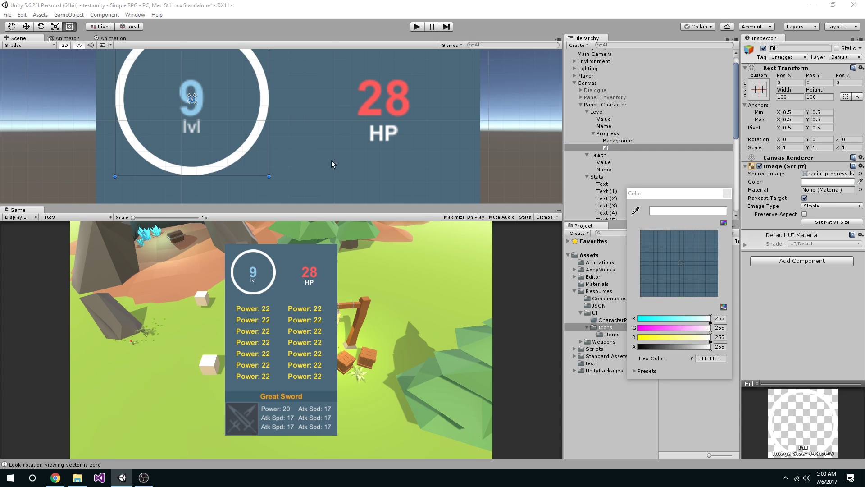
pyautogui.click(198, 96)
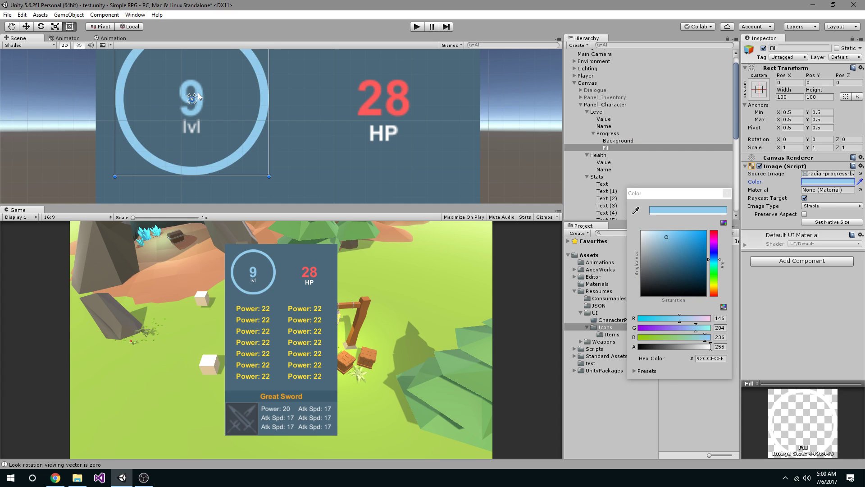
pyautogui.click(727, 194)
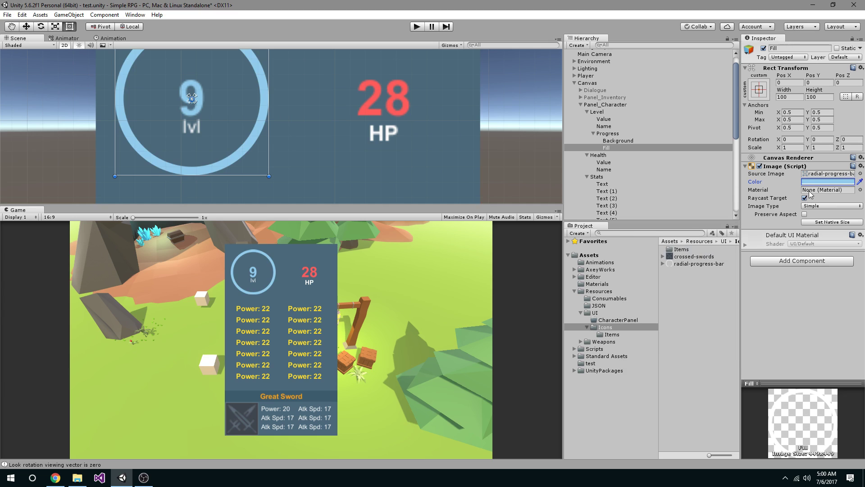
# Step: Set the level Fill ring's image type to Filled, with the Radial 360 fill method and Top fill origin
pyautogui.click(817, 207)
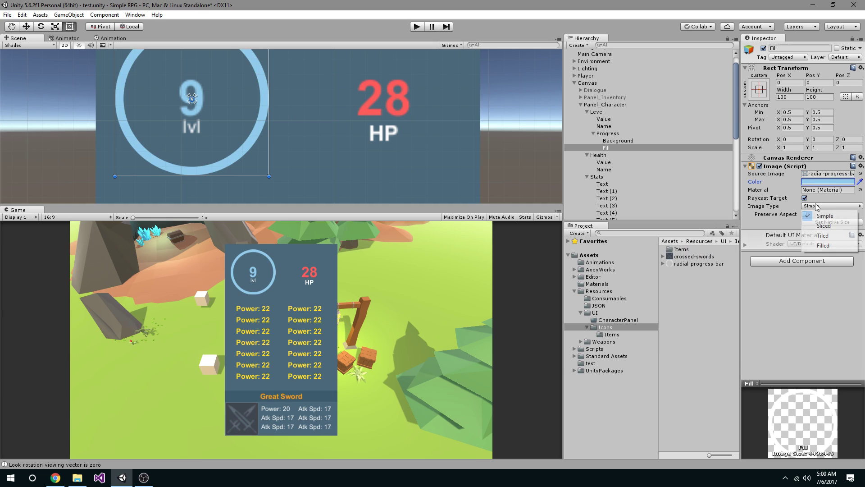
pyautogui.click(823, 245)
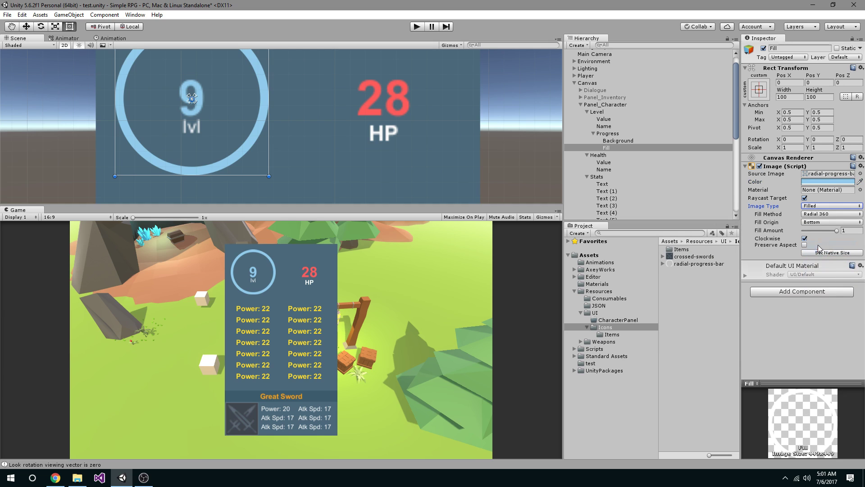
pyautogui.click(817, 214)
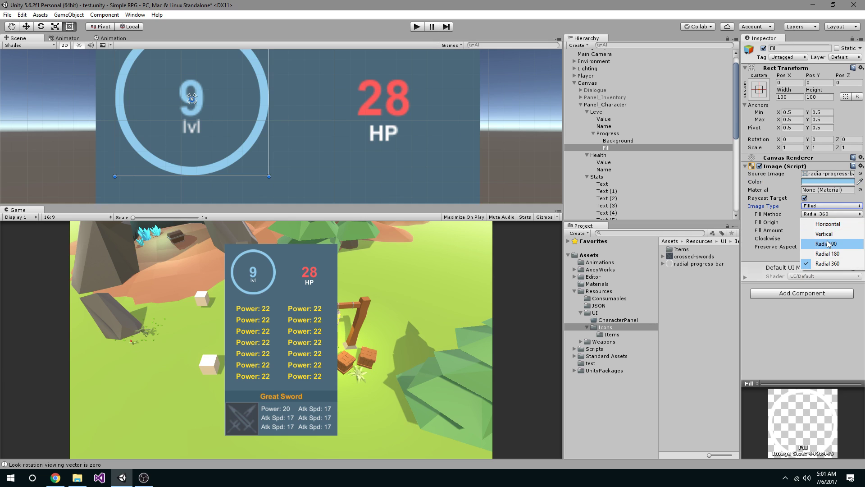
pyautogui.click(822, 264)
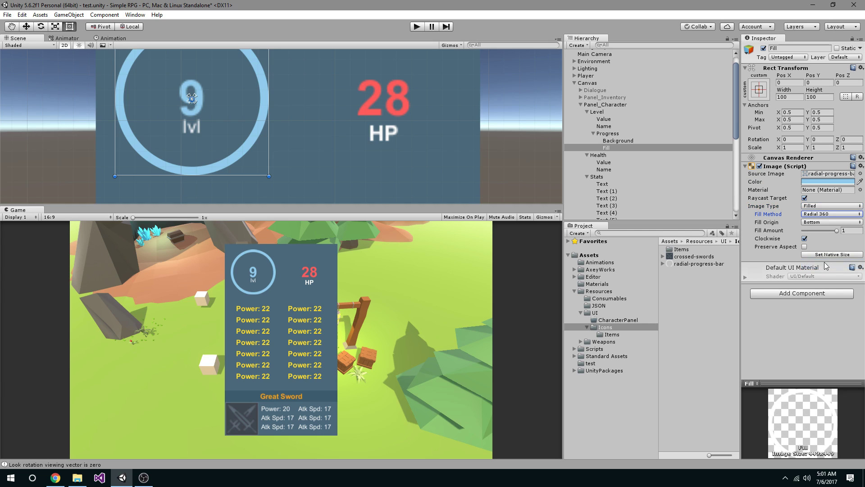
pyautogui.click(817, 223)
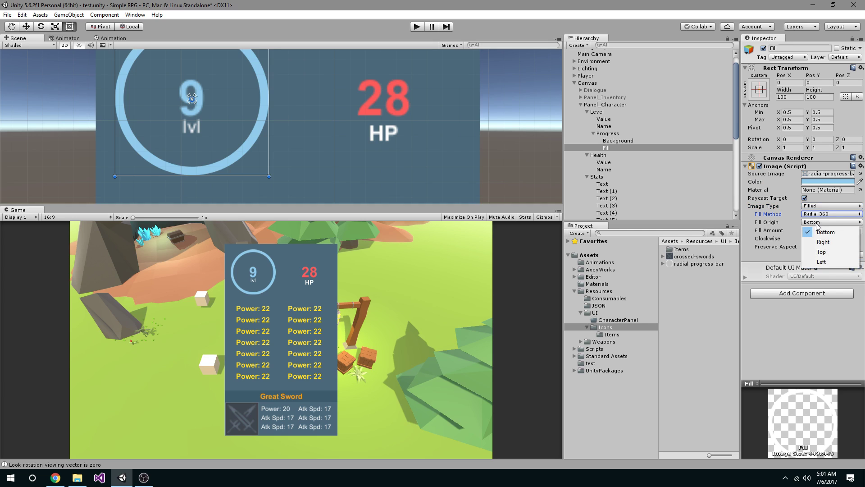
pyautogui.click(819, 253)
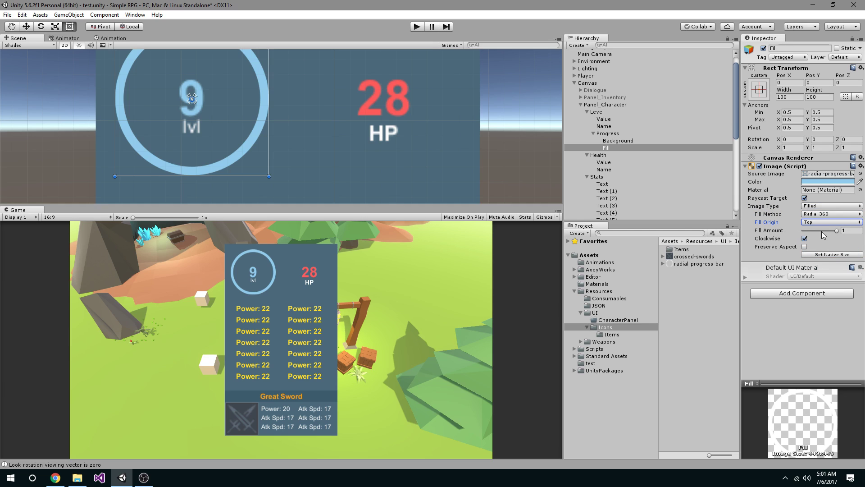
# Step: Test the level Fill ring's fill amount at 0.27 and then at 0.59
pyautogui.moveTo(836, 231); pyautogui.dragTo(812, 224)
pyautogui.scroll(-4, 570, 161)
pyautogui.scroll(-2, 523, 152)
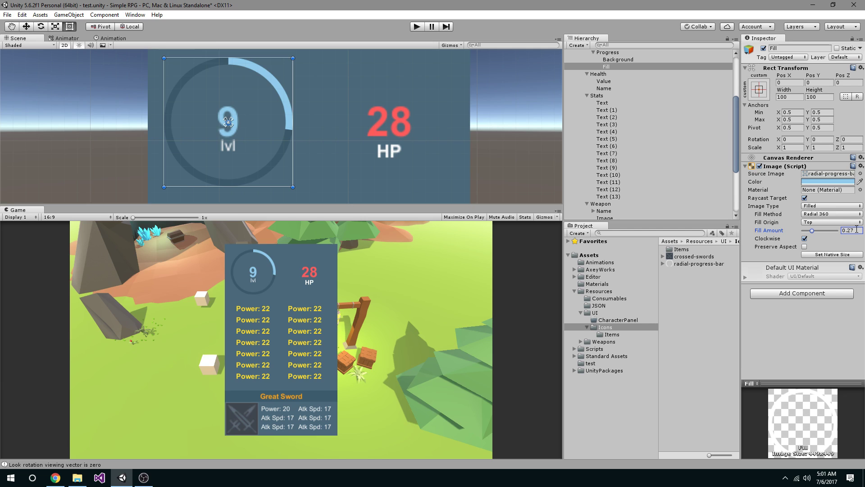
pyautogui.moveTo(812, 231); pyautogui.dragTo(824, 234)
# Step: Try the counter-clockwise direction and the Right fill origin on the level Fill ring, then restore clockwise and Top
pyautogui.click(804, 238)
pyautogui.click(821, 222)
pyautogui.click(816, 243)
pyautogui.click(805, 238)
pyautogui.click(824, 221)
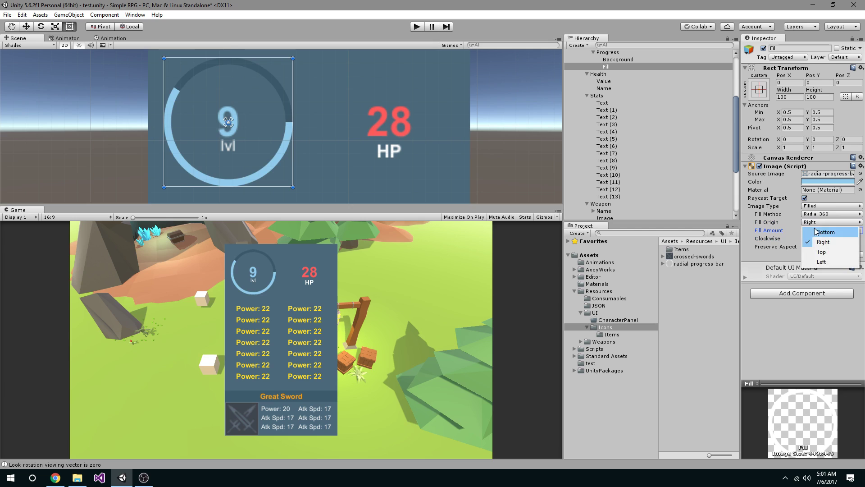
pyautogui.click(826, 253)
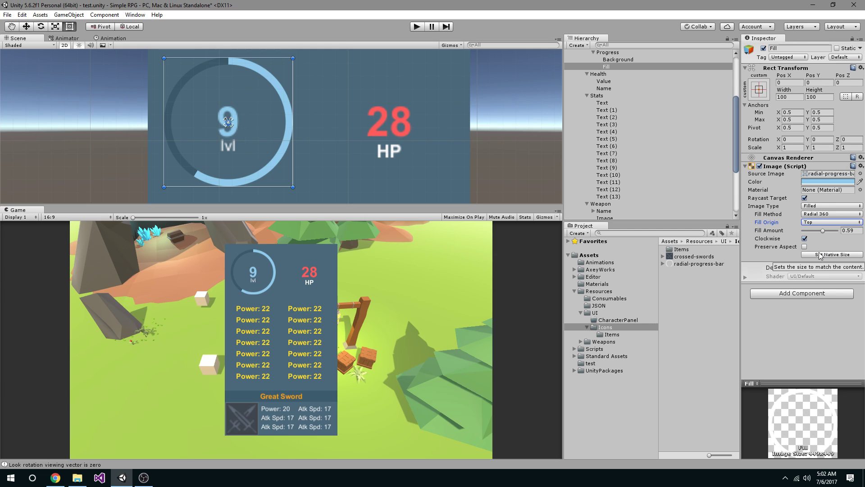
# Step: Try the Radial 180 fill method on the level Fill ring, varying the fill amount between 0.91 and a lower value
pyautogui.click(821, 215)
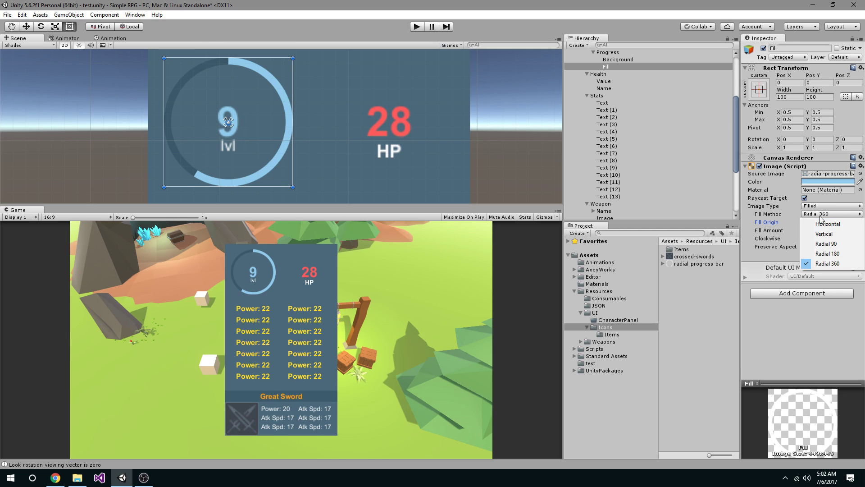
pyautogui.click(819, 342)
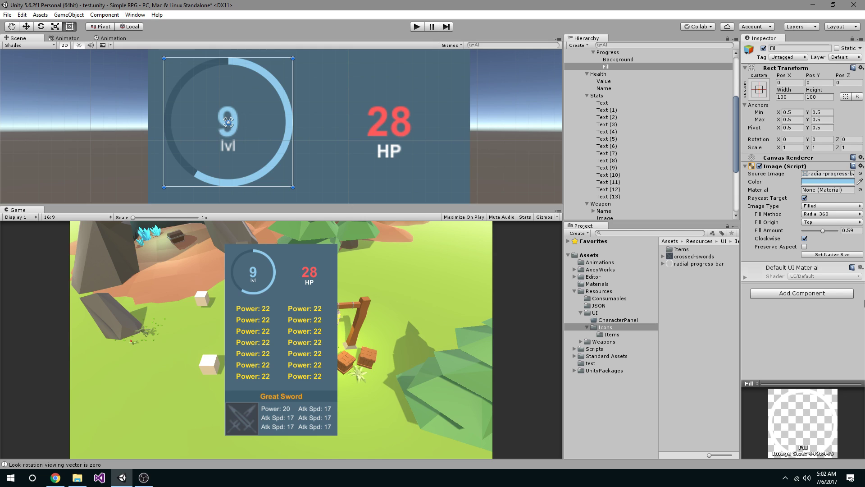
pyautogui.click(827, 214)
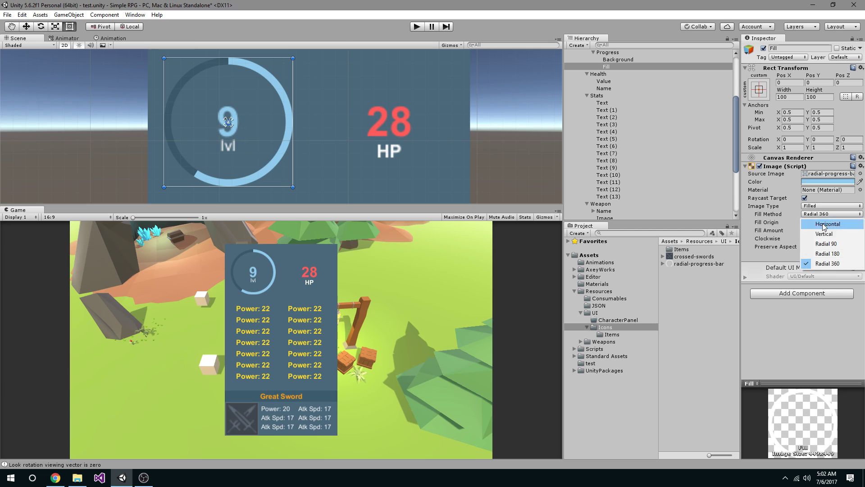
pyautogui.click(827, 253)
pyautogui.moveTo(816, 232); pyautogui.dragTo(839, 234)
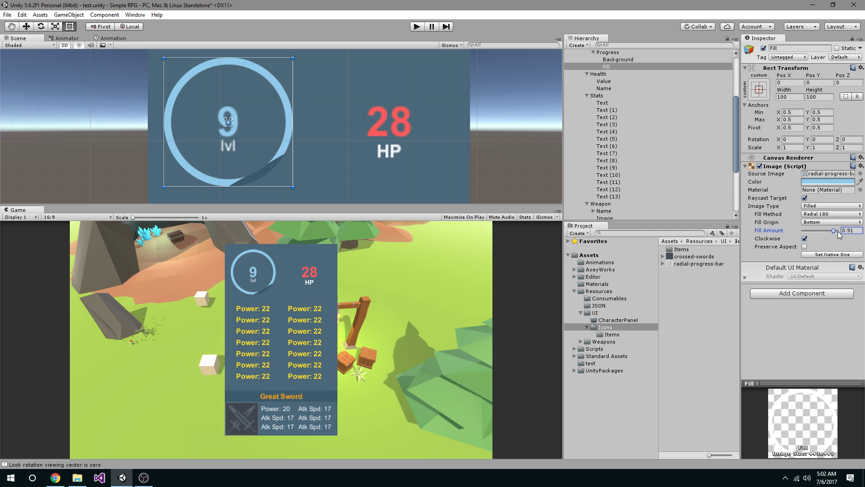
pyautogui.moveTo(831, 228)
pyautogui.mouseDown()
pyautogui.moveTo(785, 225)
pyautogui.moveTo(818, 228)
pyautogui.mouseUp()
pyautogui.click(816, 222)
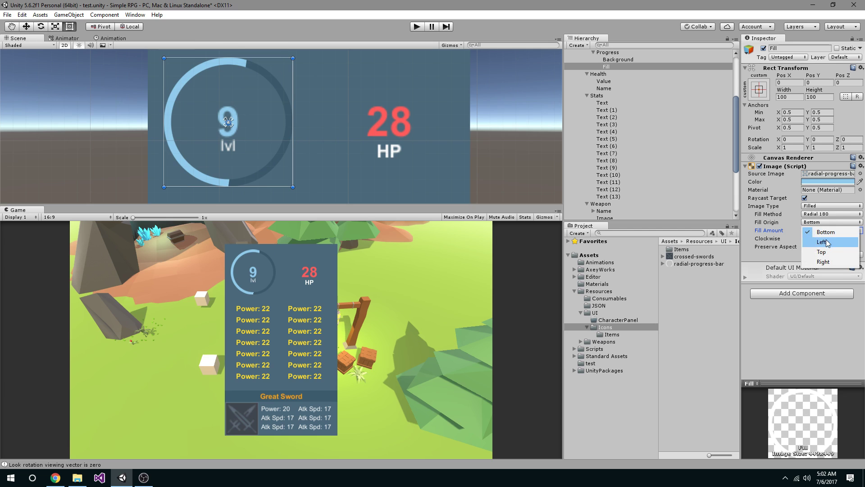
# Step: Return the level Fill ring to Radial 360 with Top origin and set its fill amount to 0.65
pyautogui.click(833, 214)
pyautogui.click(827, 264)
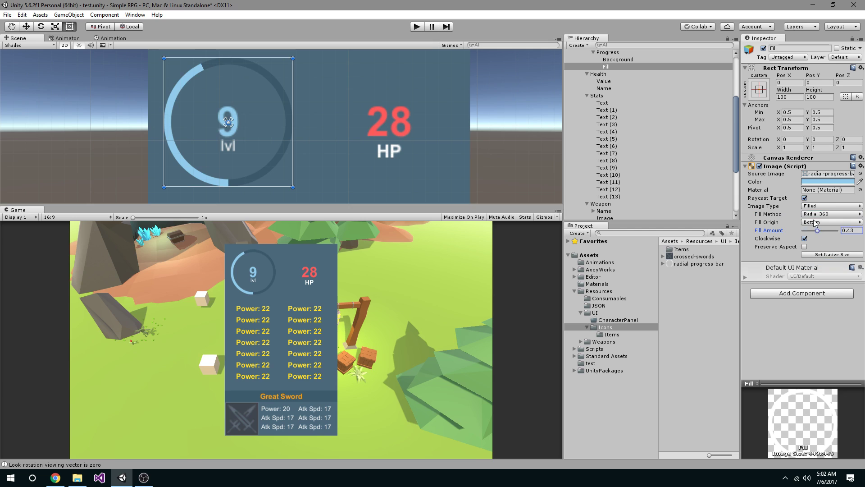
pyautogui.click(817, 222)
pyautogui.click(818, 251)
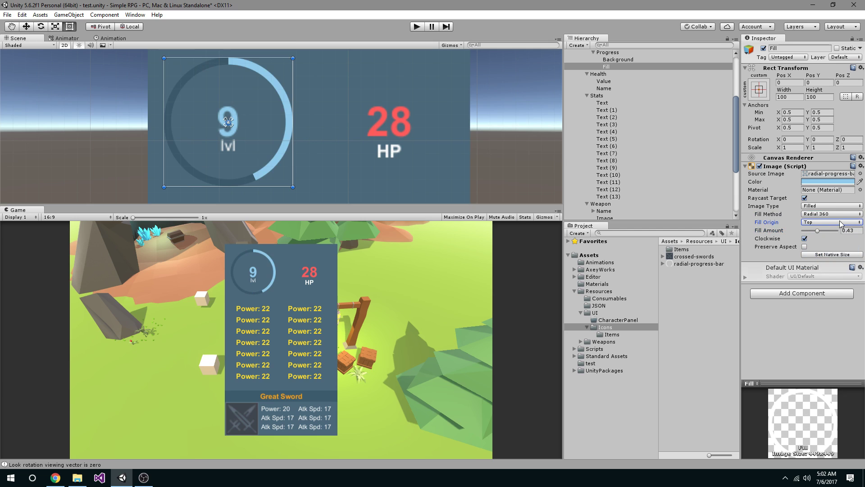
pyautogui.moveTo(818, 231); pyautogui.dragTo(828, 233)
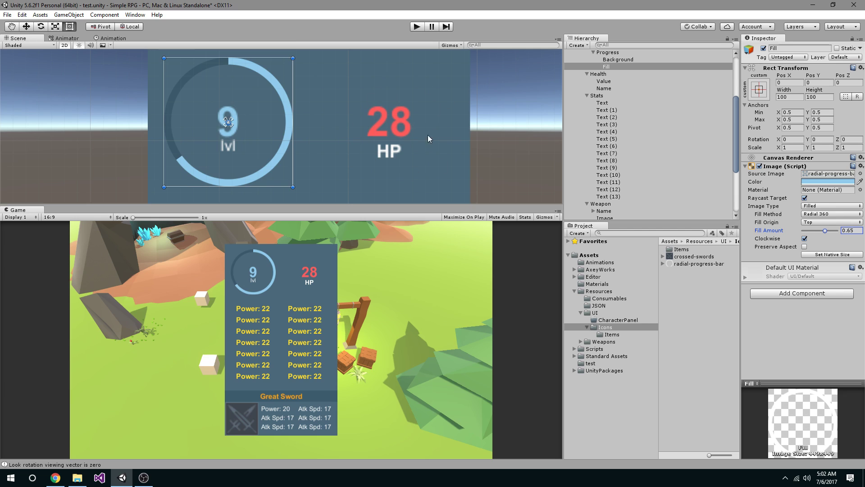
# Step: Duplicate Level's Progress object, make the copy a child of Health and centre its ring on the HP number
pyautogui.scroll(3, 602, 139)
pyautogui.click(611, 106)
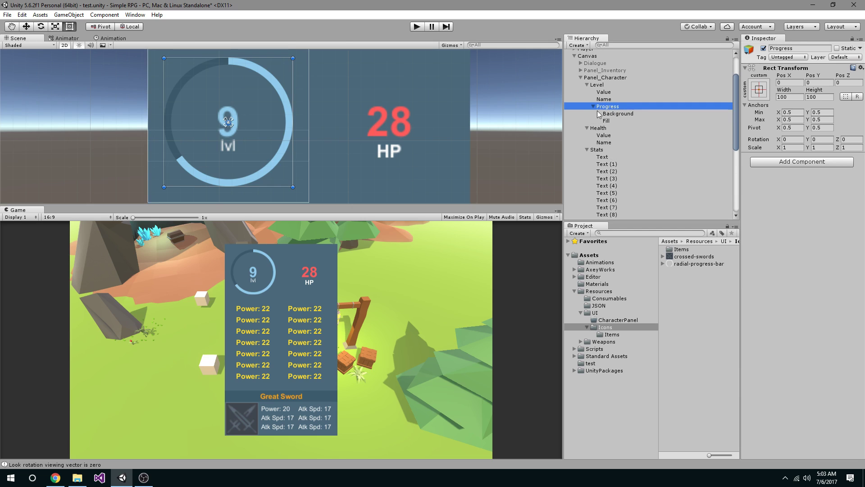
pyautogui.hotkey('ctrl', 'd')
pyautogui.moveTo(612, 130); pyautogui.dragTo(599, 135)
pyautogui.moveTo(269, 124); pyautogui.dragTo(433, 124)
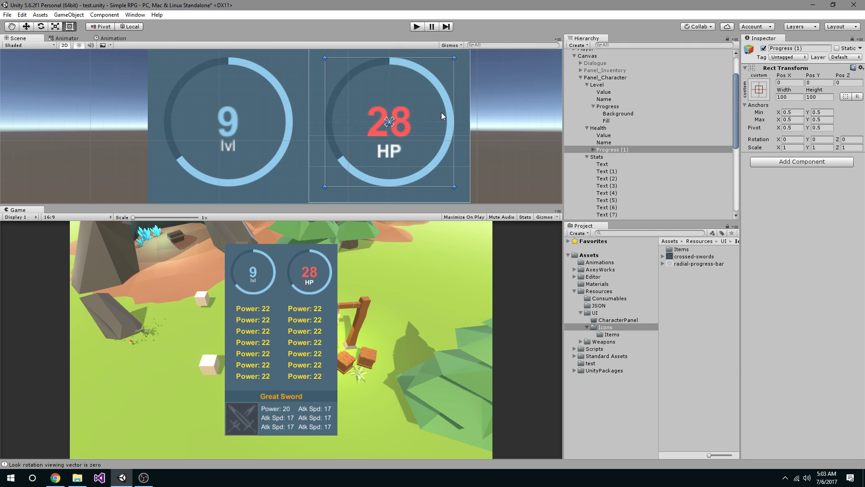
# Step: Recolour the Health ring's Fill to the red sampled from the HP number and set its fill amount to 0.37
pyautogui.click(594, 150)
pyautogui.click(607, 164)
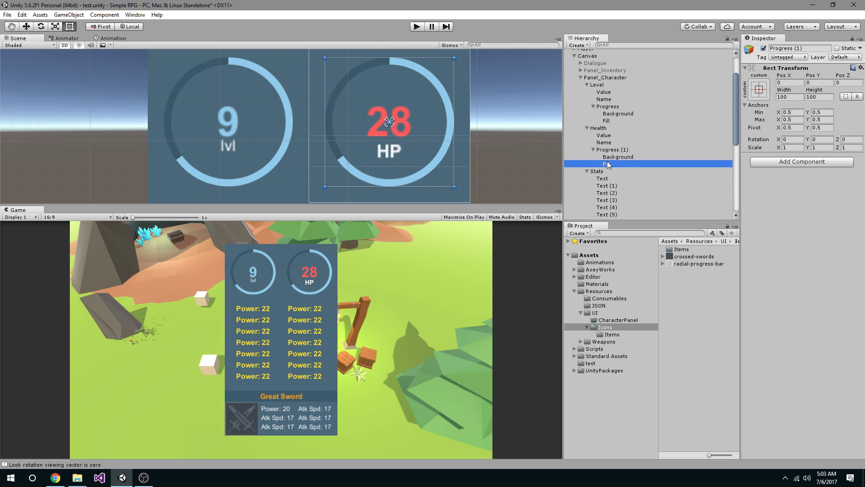
pyautogui.click(812, 182)
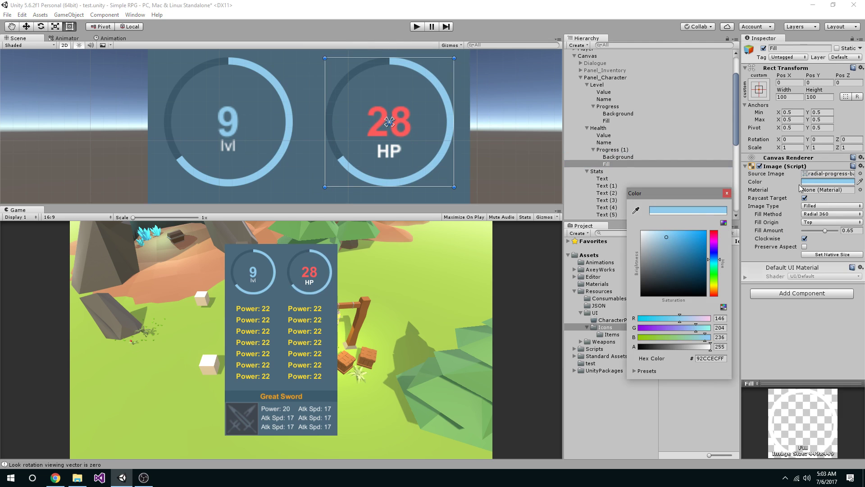
pyautogui.click(636, 210)
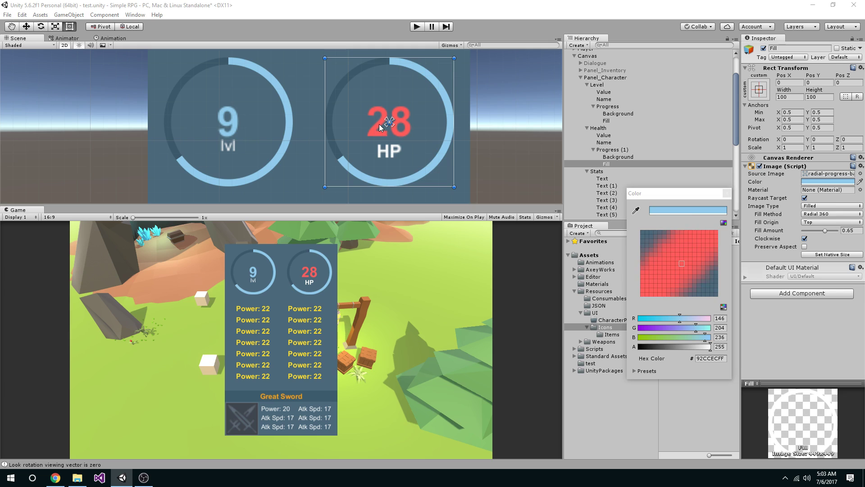
pyautogui.click(380, 127)
pyautogui.click(726, 194)
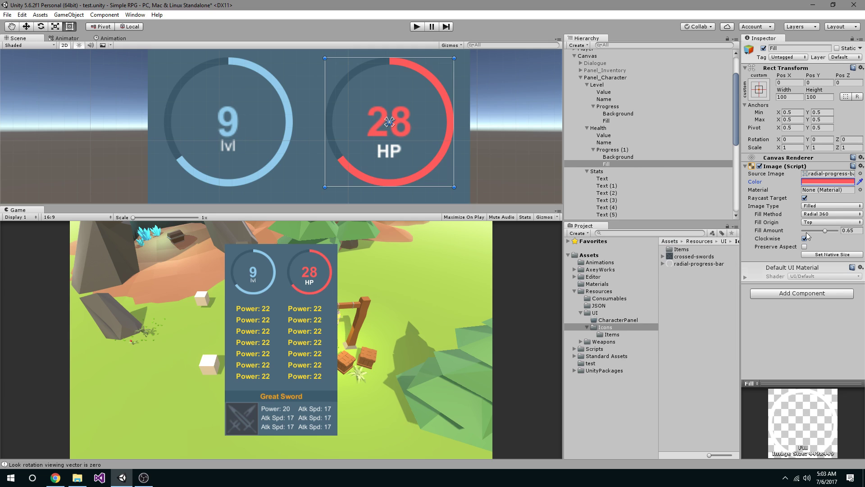
pyautogui.moveTo(824, 230); pyautogui.dragTo(816, 232)
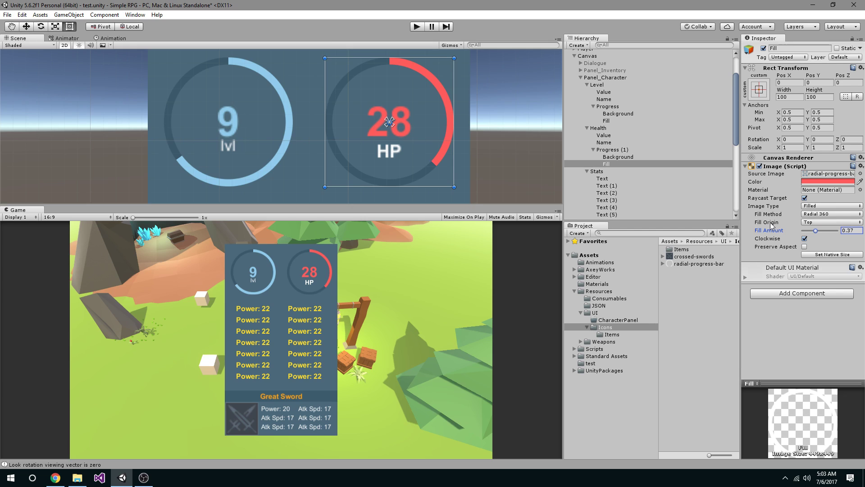
# Step: Set Health's HP name label to the Normal font style with font size 12
pyautogui.click(394, 155)
pyautogui.click(390, 151)
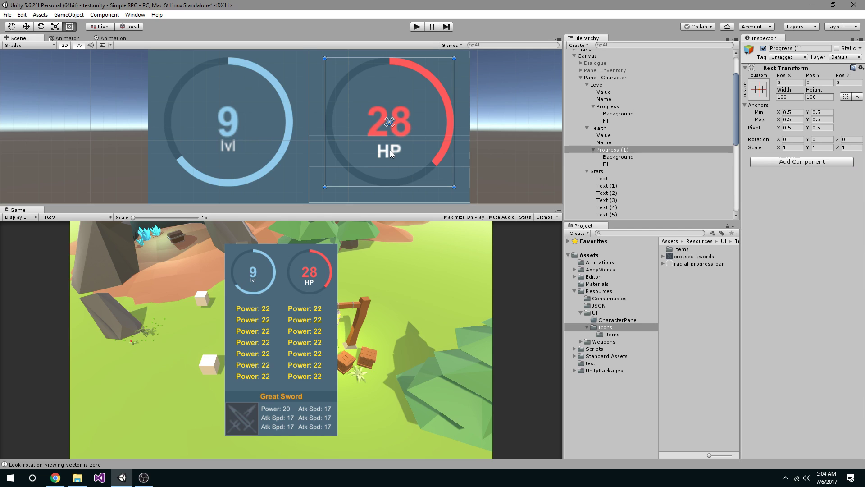
pyautogui.click(394, 148)
pyautogui.click(821, 217)
pyautogui.click(813, 226)
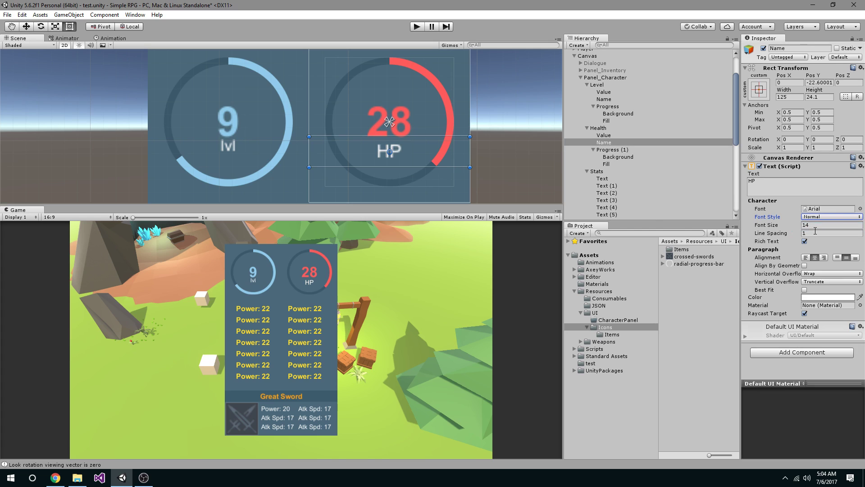
pyautogui.click(815, 216)
pyautogui.click(773, 221)
pyautogui.click(788, 228)
pyautogui.write('12')
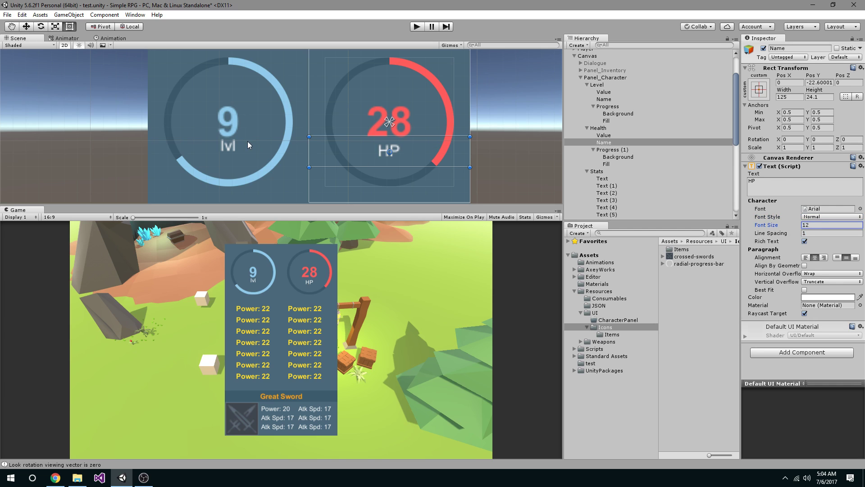
pyautogui.click(234, 144)
pyautogui.click(233, 144)
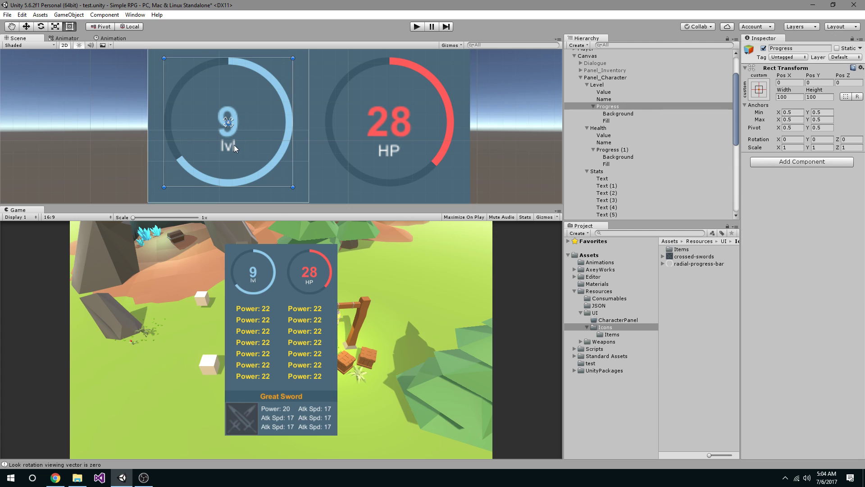
pyautogui.click(390, 148)
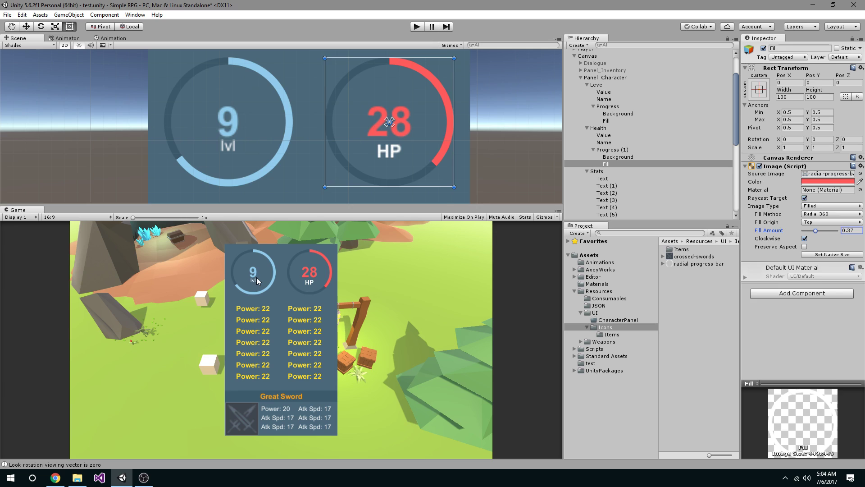
pyautogui.click(388, 151)
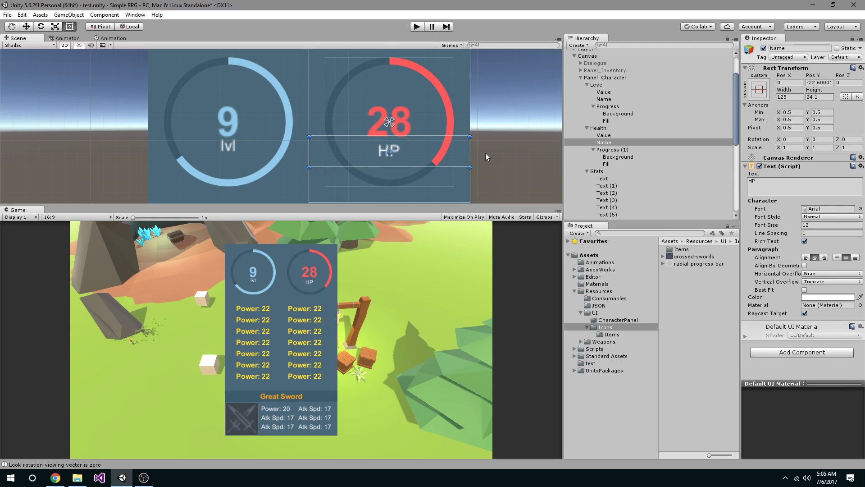